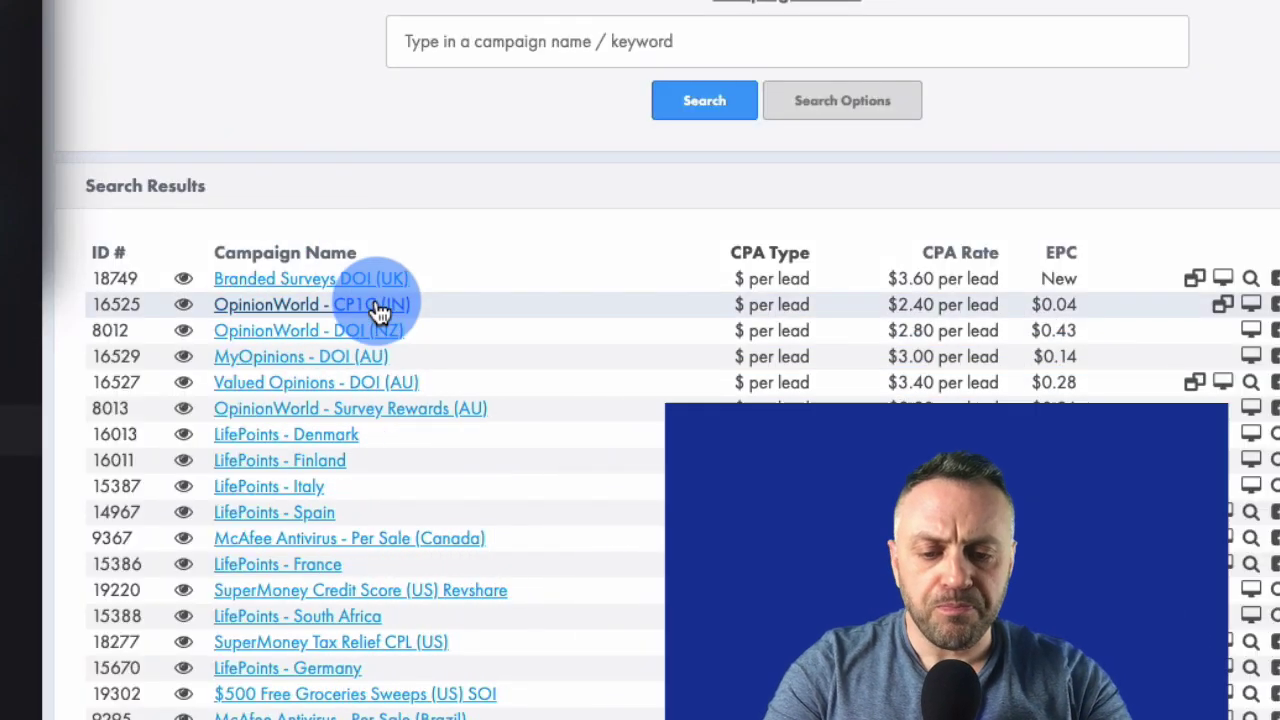
Browse the campaign search results, show the advanced search options and look through the available campaign categories
scroll(380, 310, "down", 5)
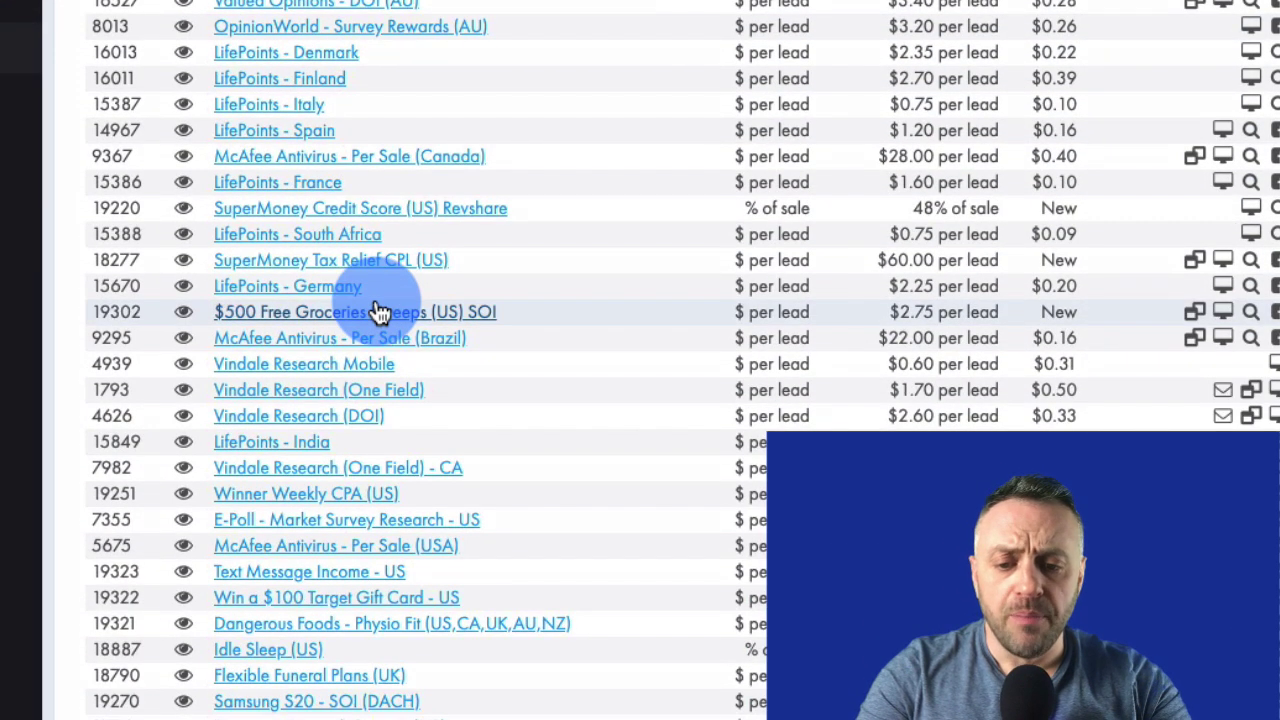
scroll(380, 312, "down", 3)
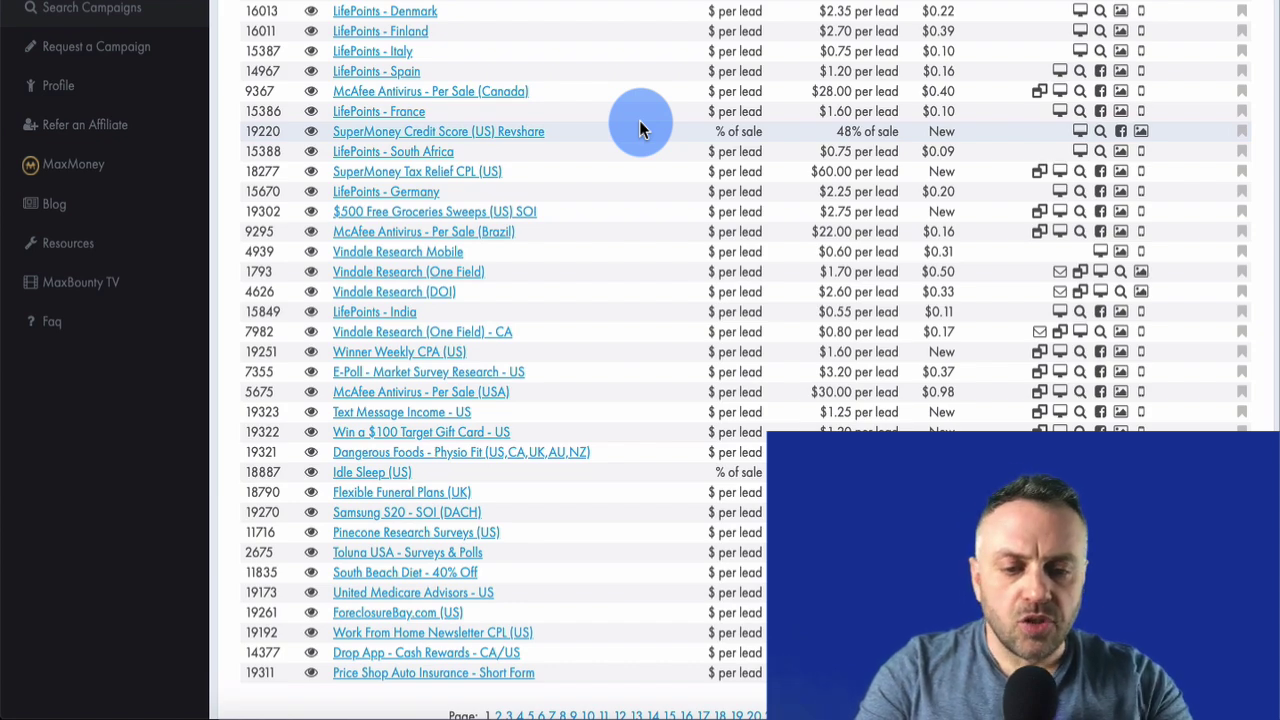
scroll(639, 120, "up", 5)
scroll(639, 120, "down", 1)
scroll(640, 120, "up", 1)
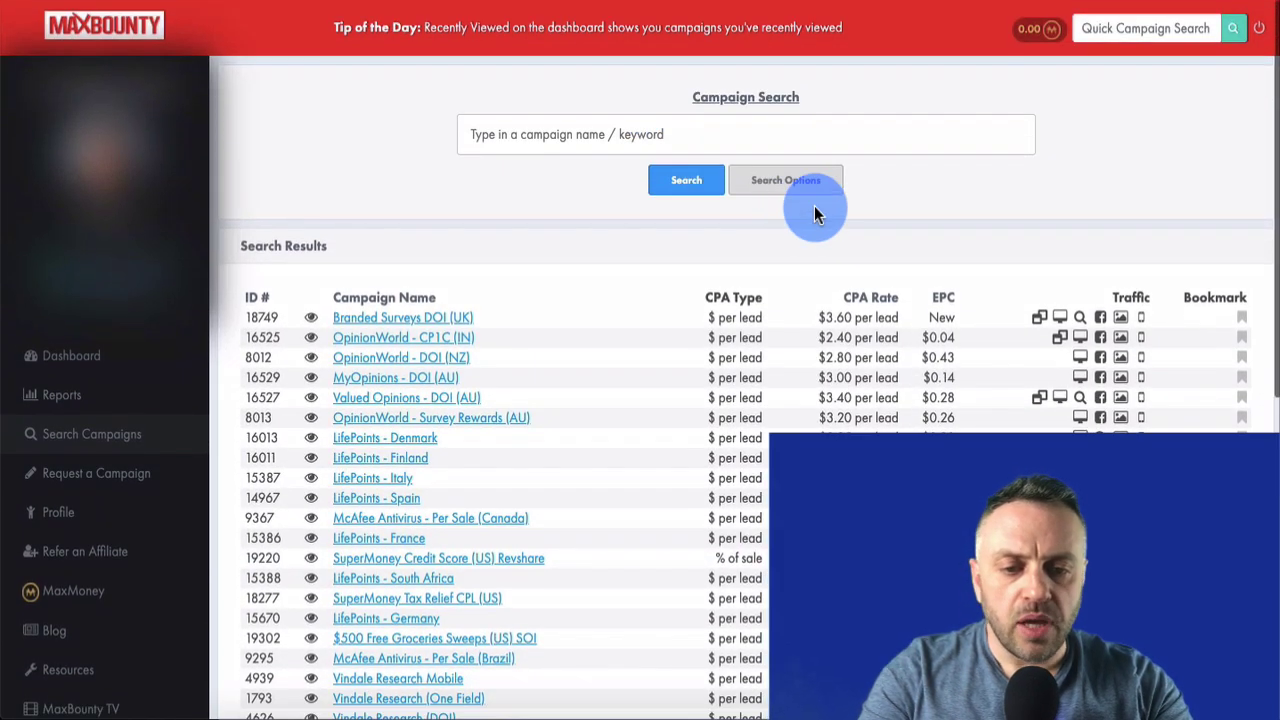
left_click(815, 183)
left_click(690, 222)
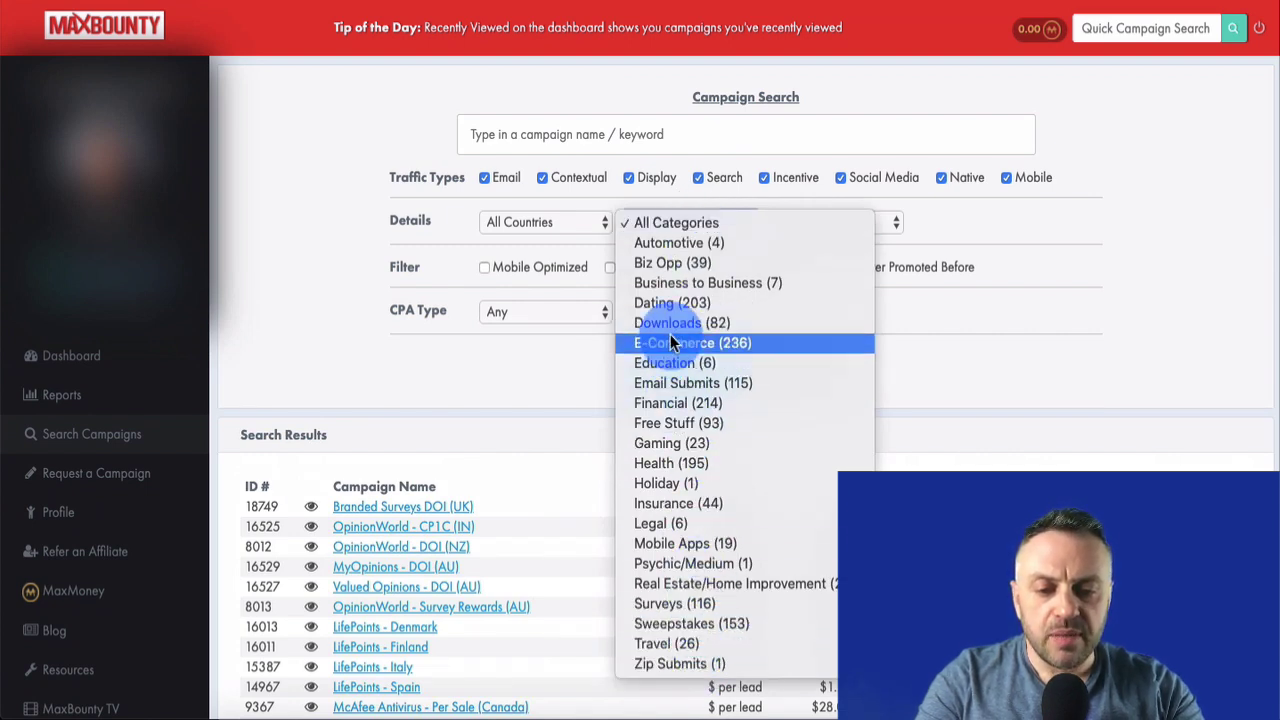
left_click(580, 363)
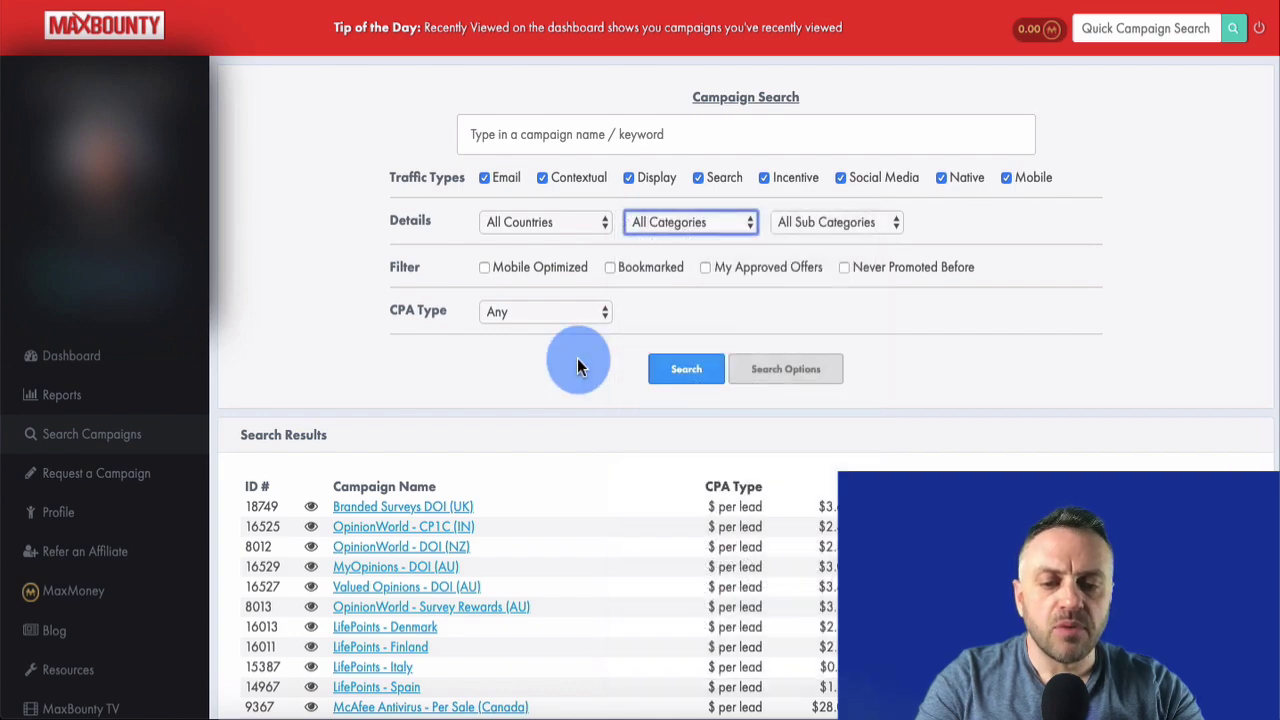
scroll(580, 363, "down", 3)
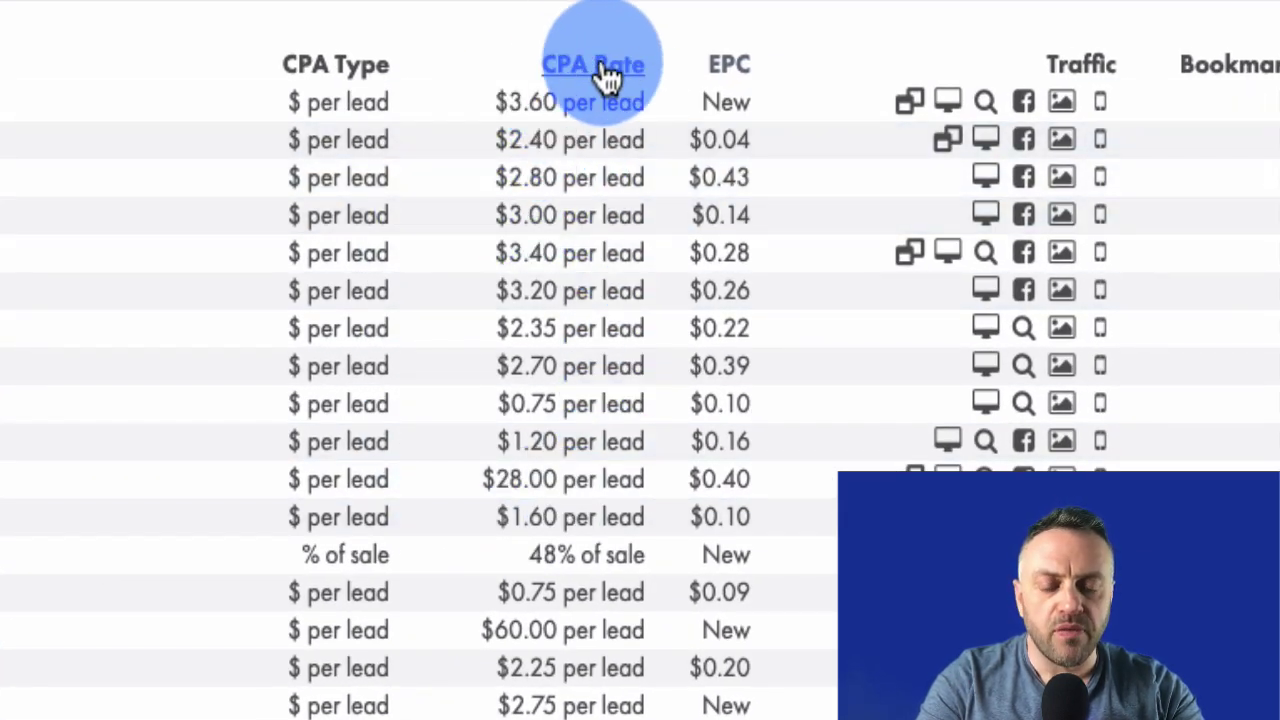
scroll(163, 149, "up", 5)
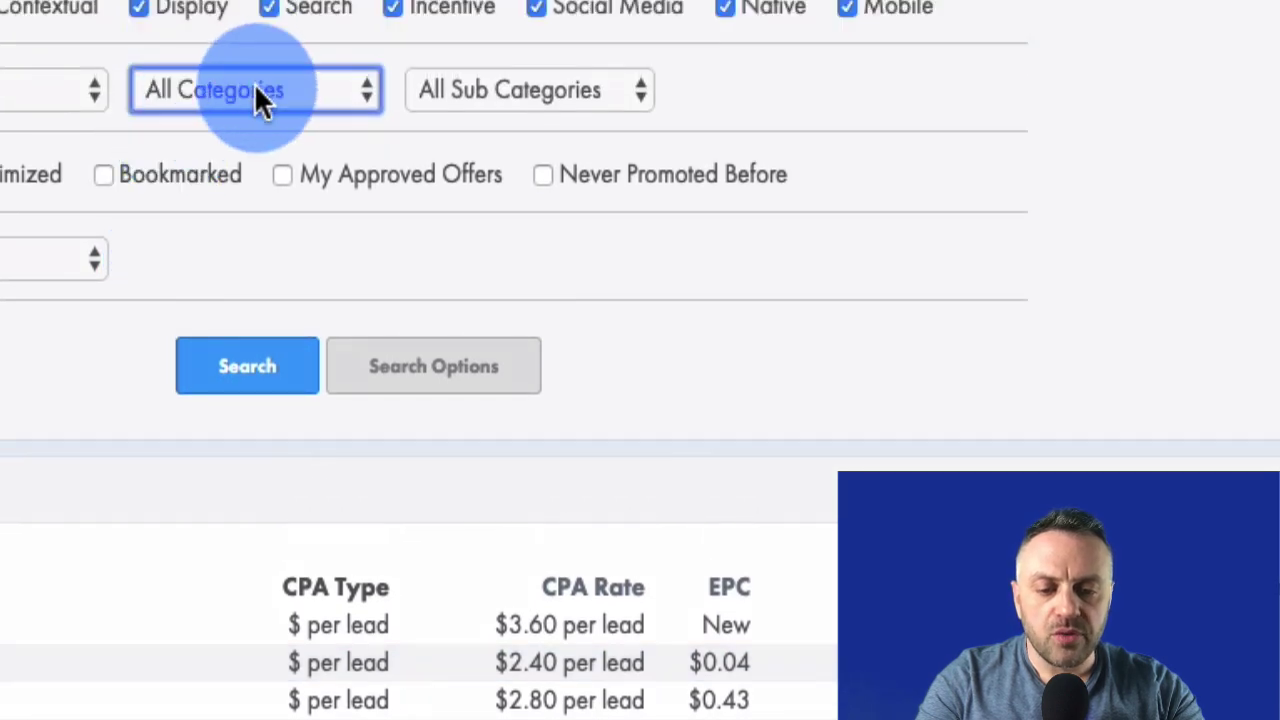
left_click(254, 98)
left_click(670, 455)
Sort the campaign search results by CPA rate, from lowest to highest
scroll(986, 317, "down", 5)
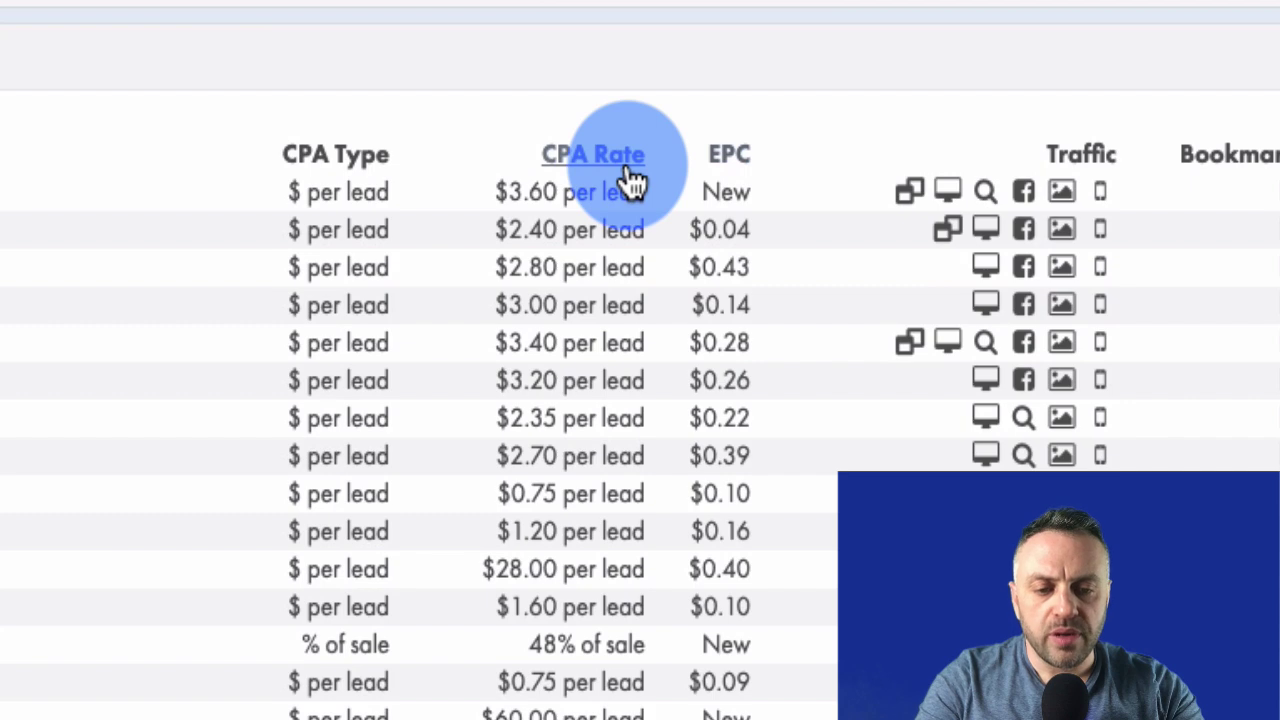
left_click(630, 180)
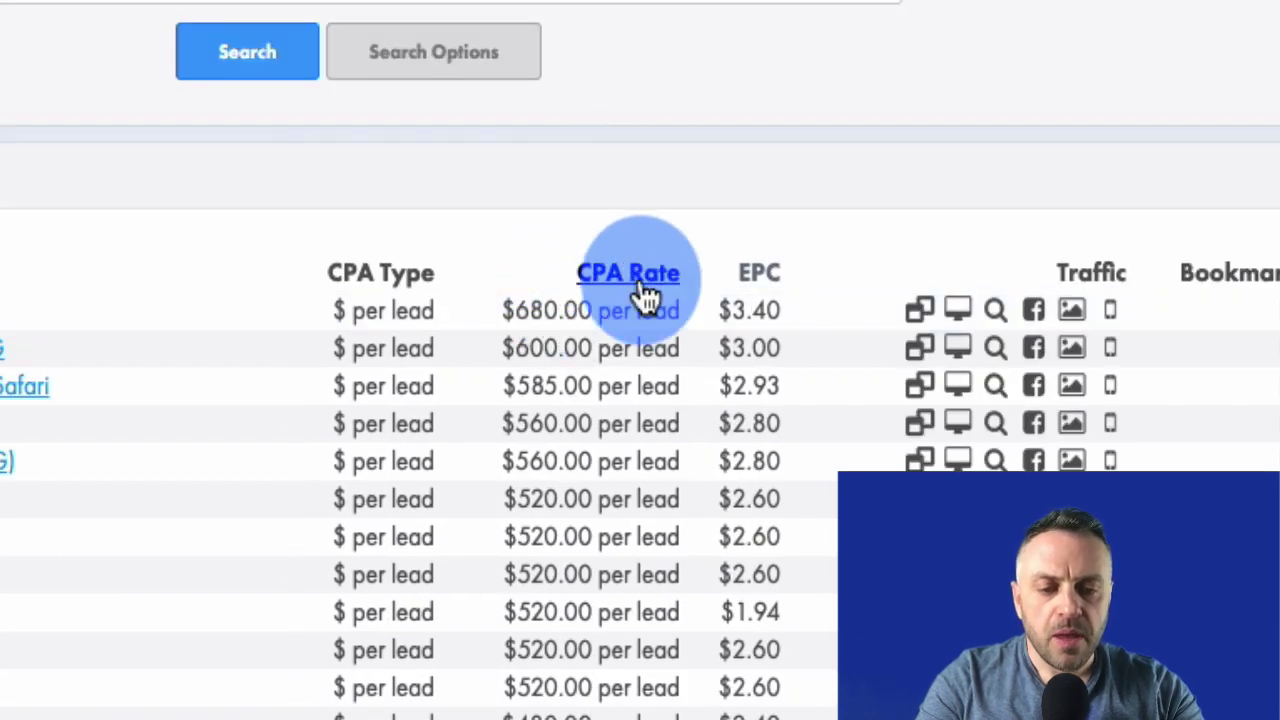
left_click(643, 287)
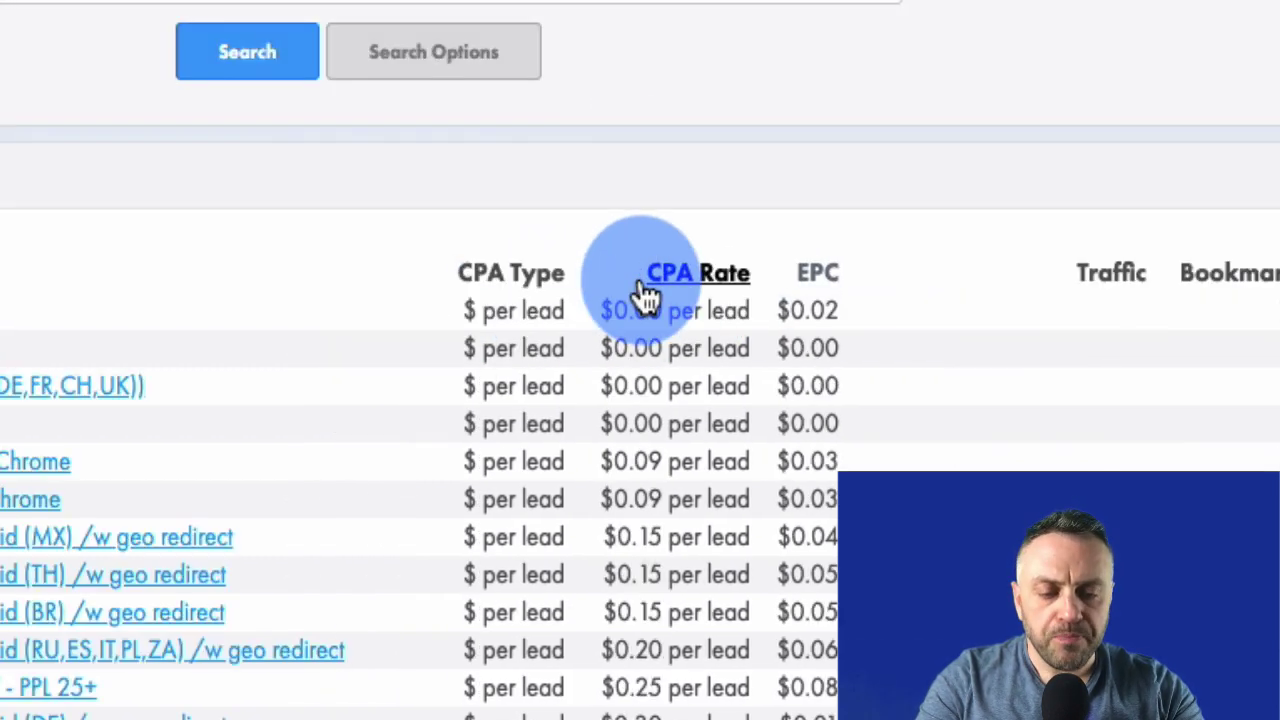
Open the eSurveyBox (US,CA,UK,AU + more) campaign, review its details and preview its default landing page
scroll(660, 400, "down", 1)
scroll(565, 503, "down", 3)
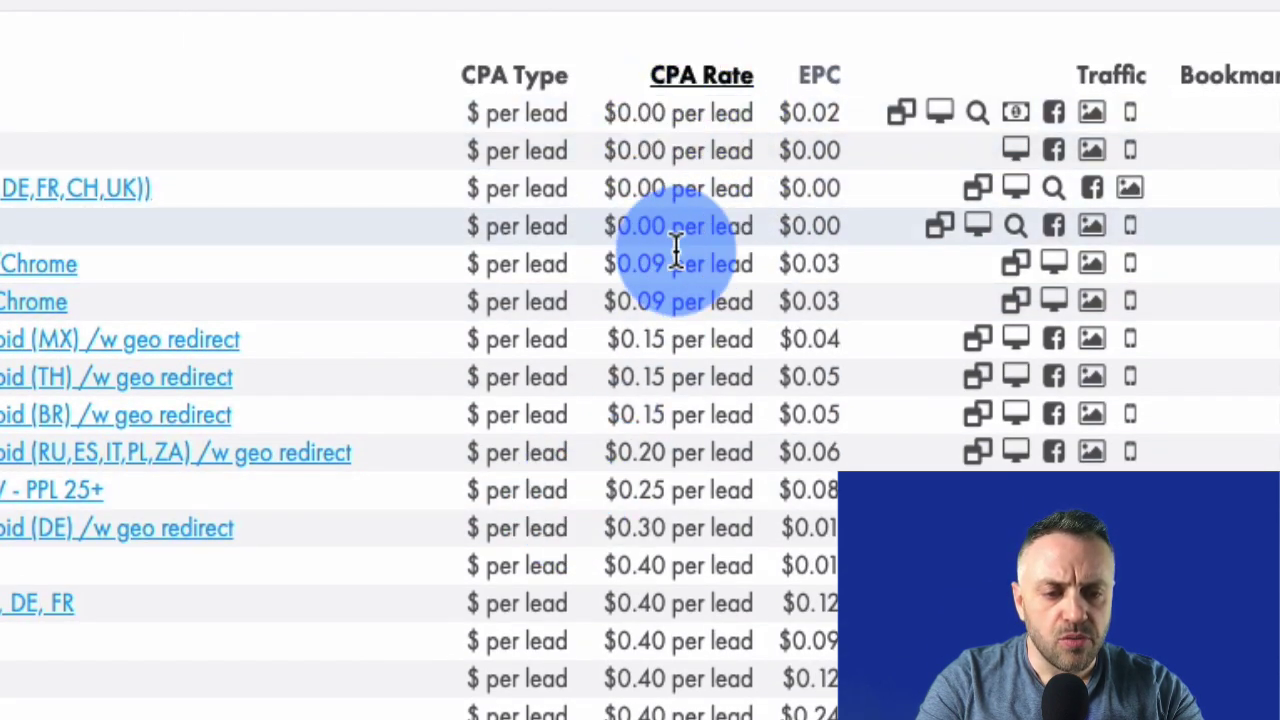
scroll(647, 270, "down", 1)
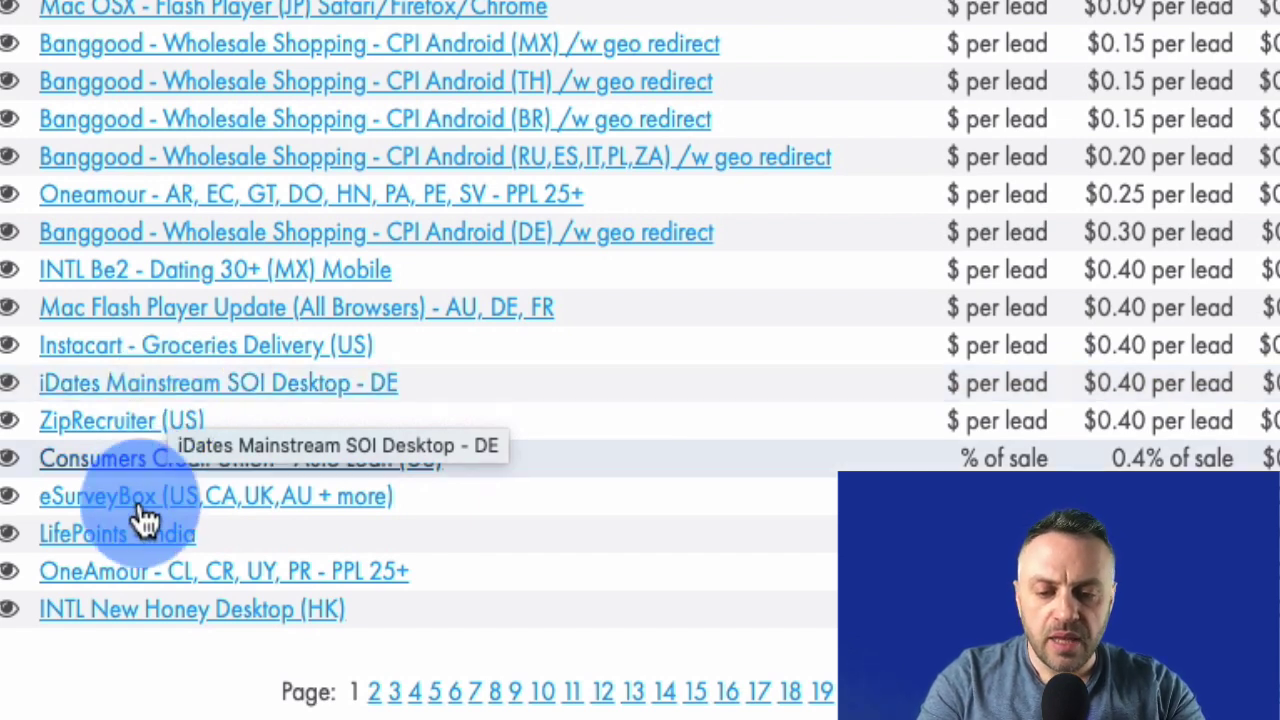
left_click(176, 512)
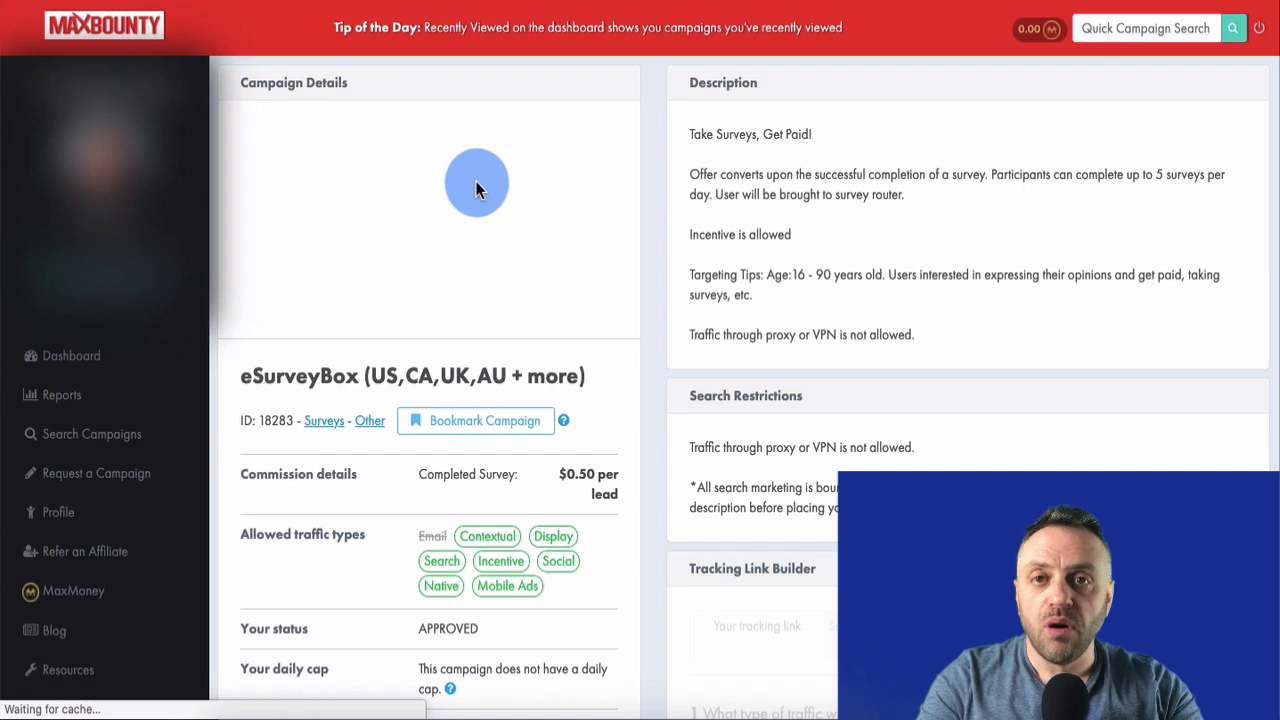
scroll(476, 181, "down", 5)
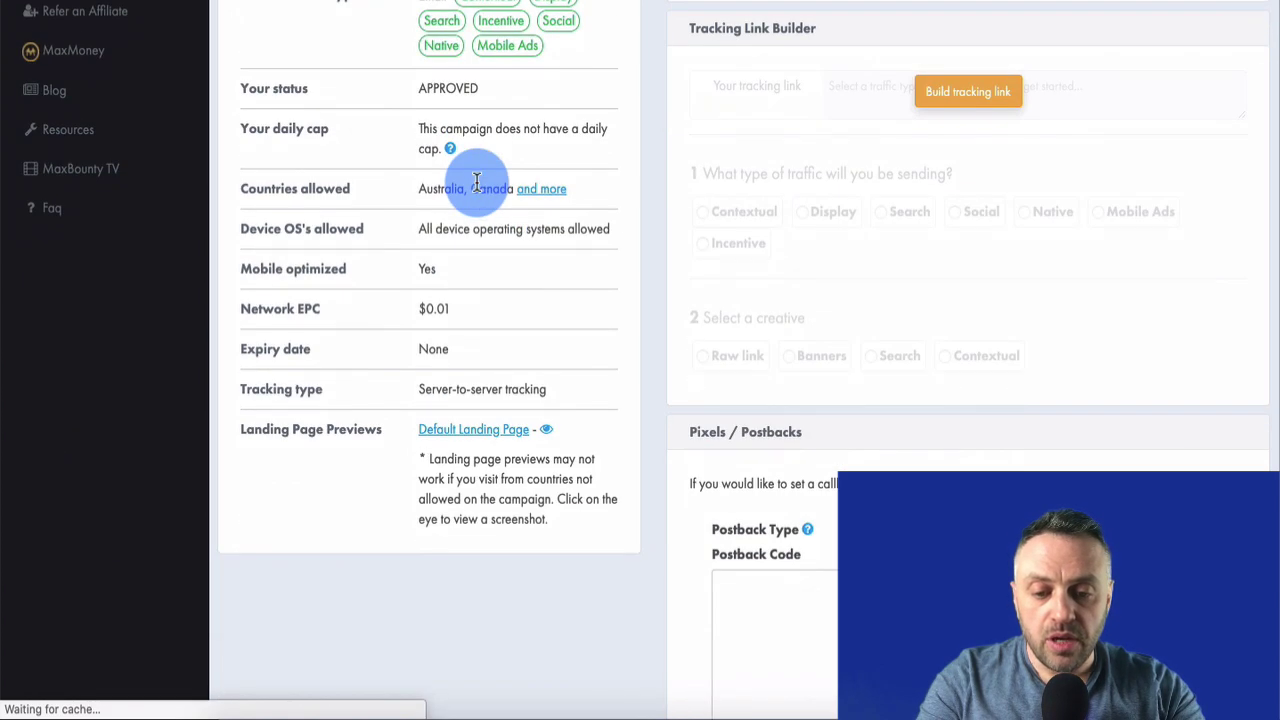
left_click(480, 433)
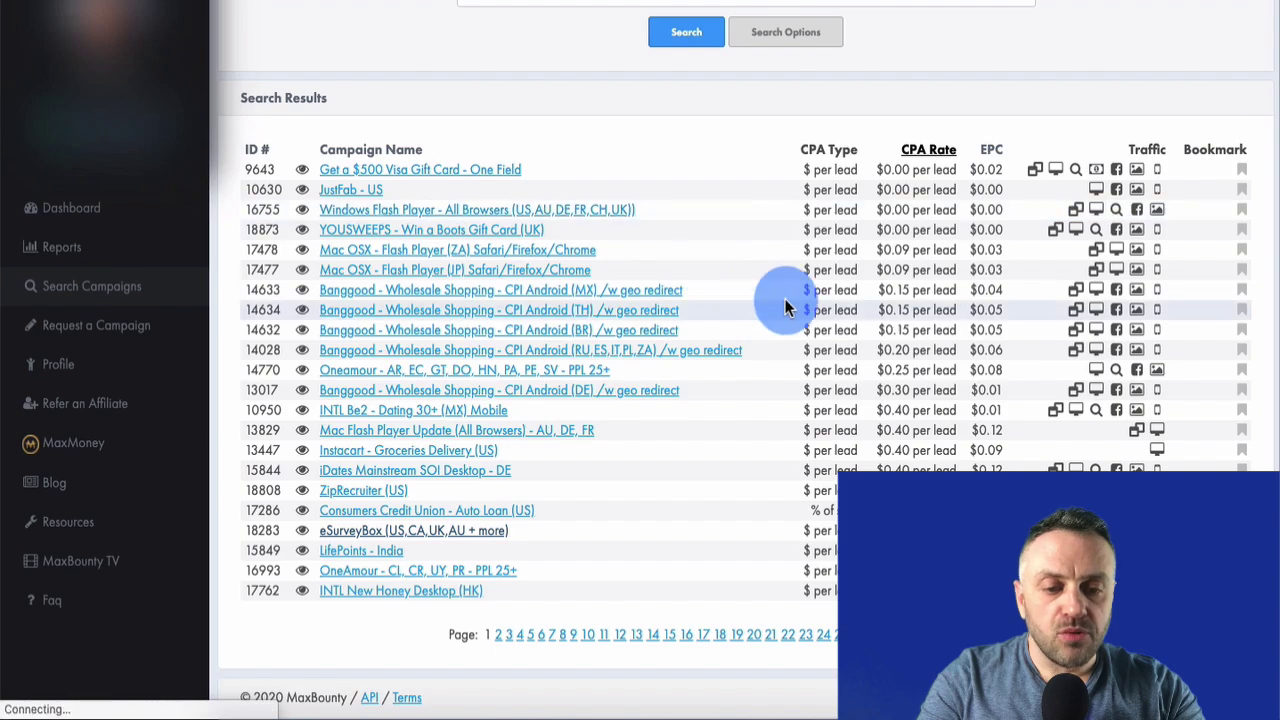
Filter the campaign search by the E-Commerce category and review the CPA rates of the resulting offers
scroll(785, 308, "down", 1)
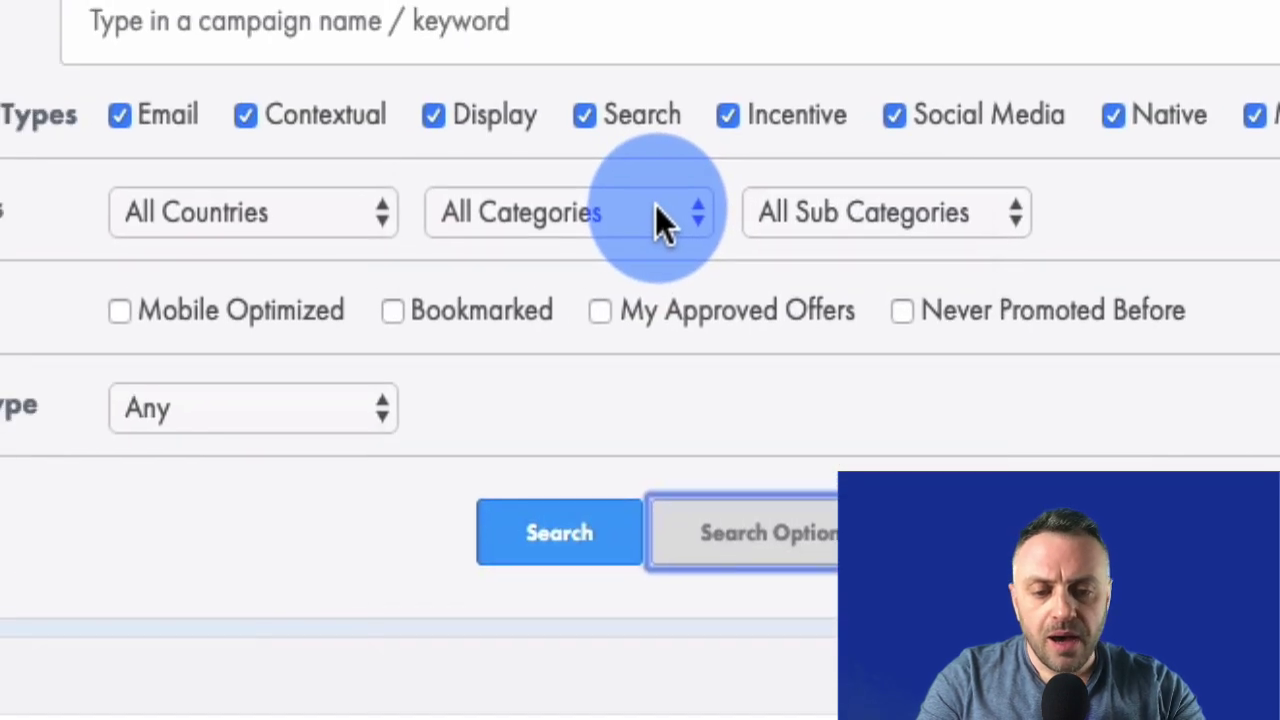
left_click(130, 28)
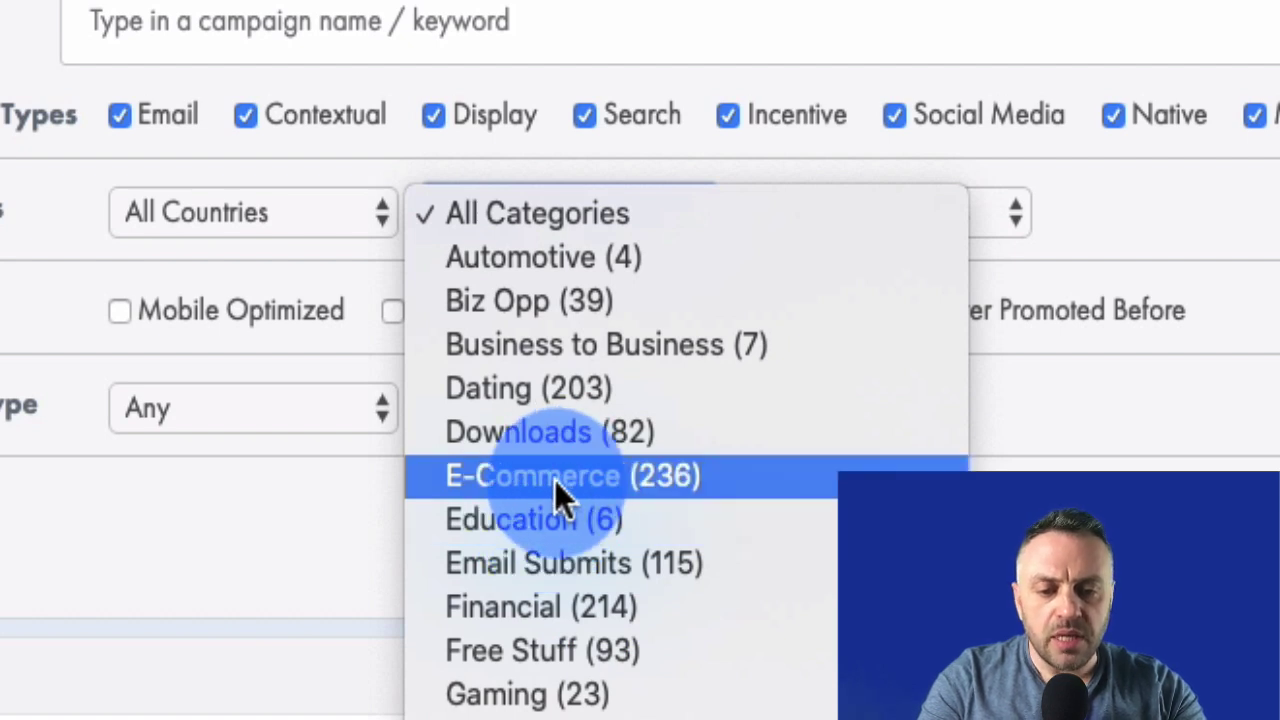
left_click(556, 486)
left_click(569, 541)
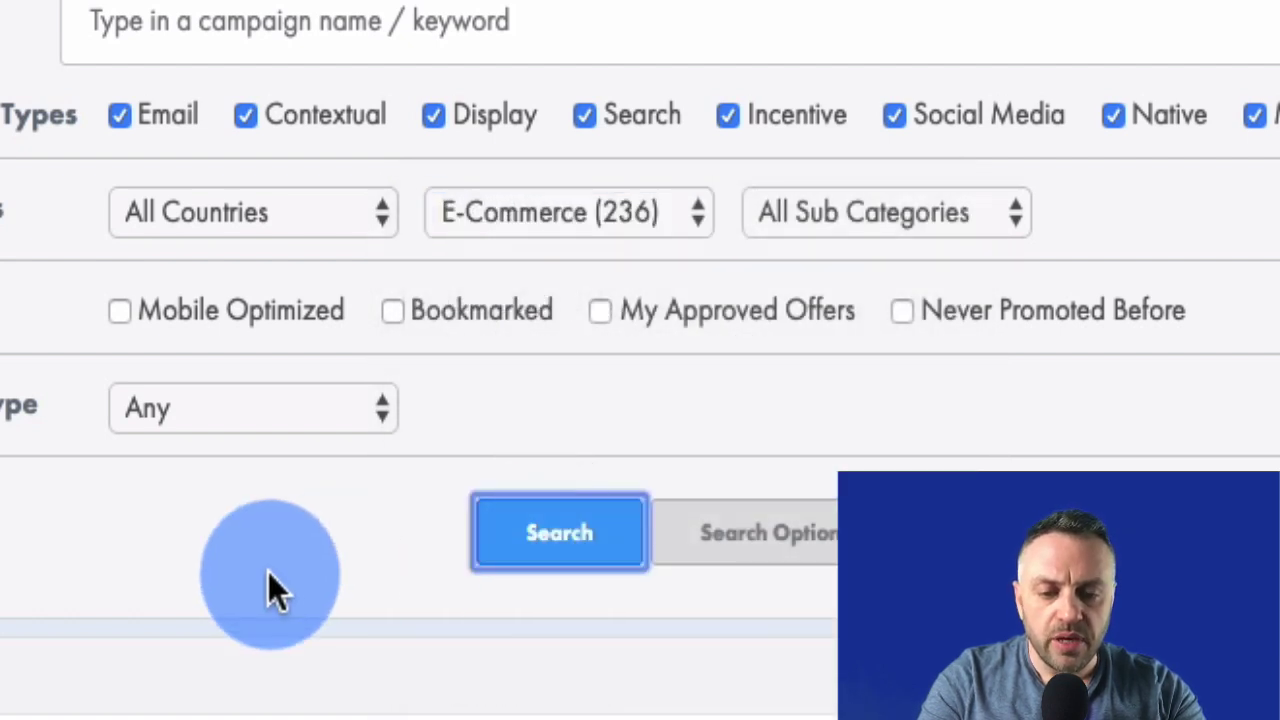
scroll(310, 700, "down", 5)
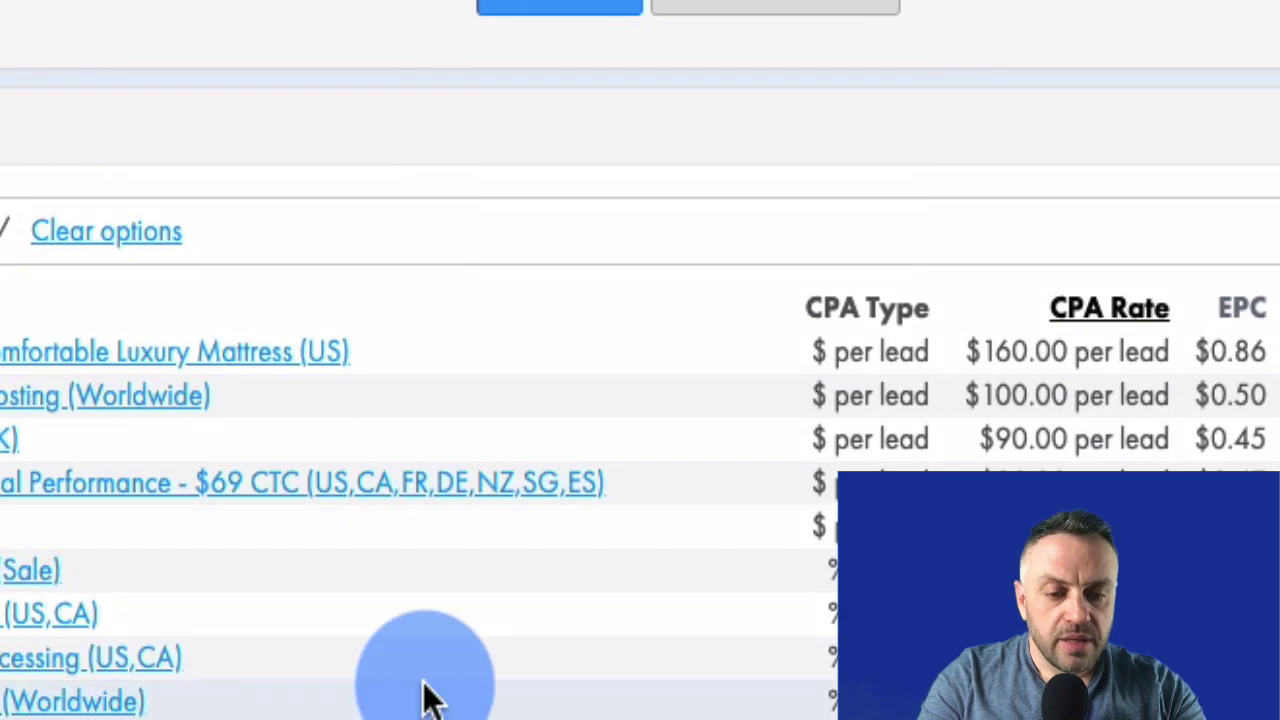
scroll(990, 430, "down", 1)
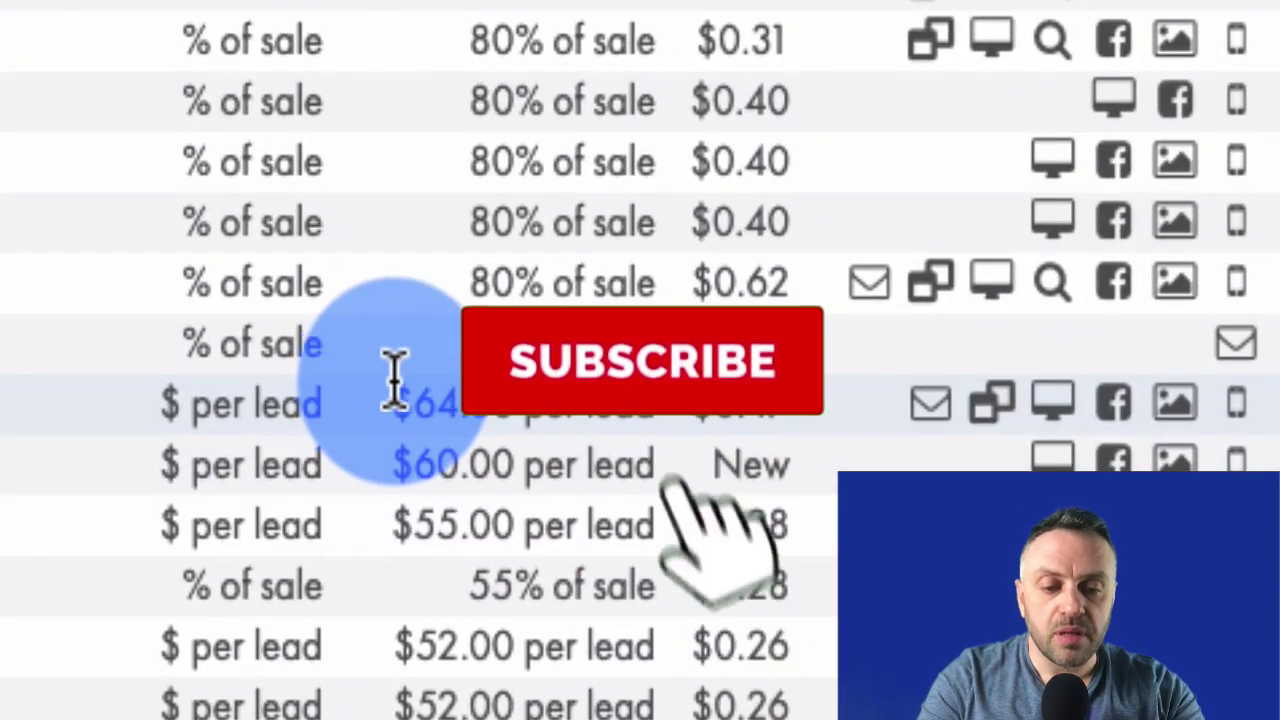
scroll(675, 425, "down", 2)
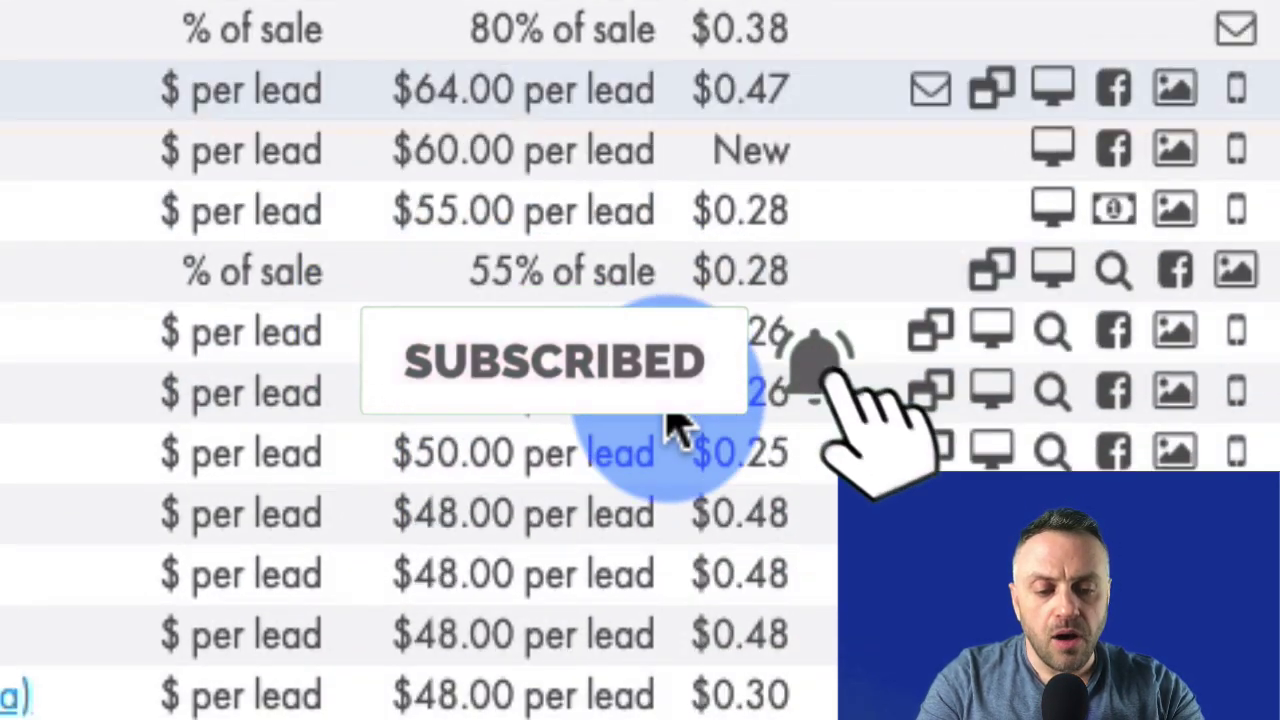
scroll(675, 425, "down", 2)
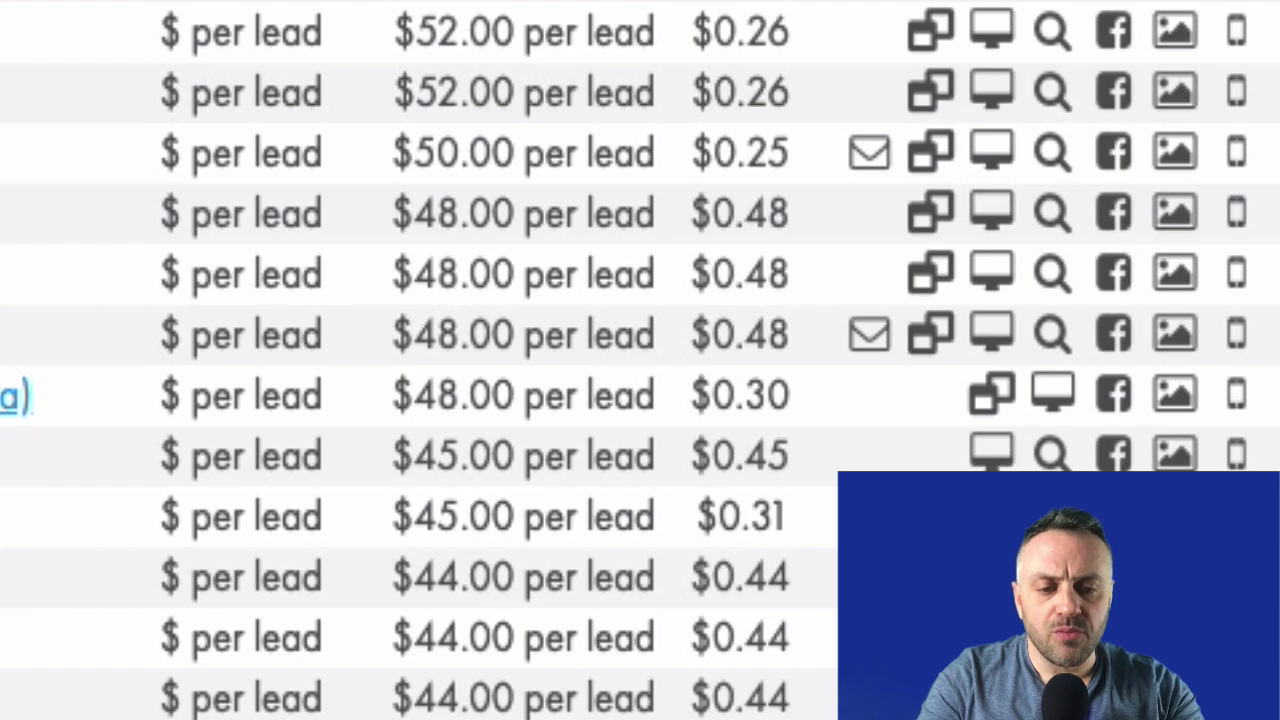
left_click_drag(571, 80, 652, 155)
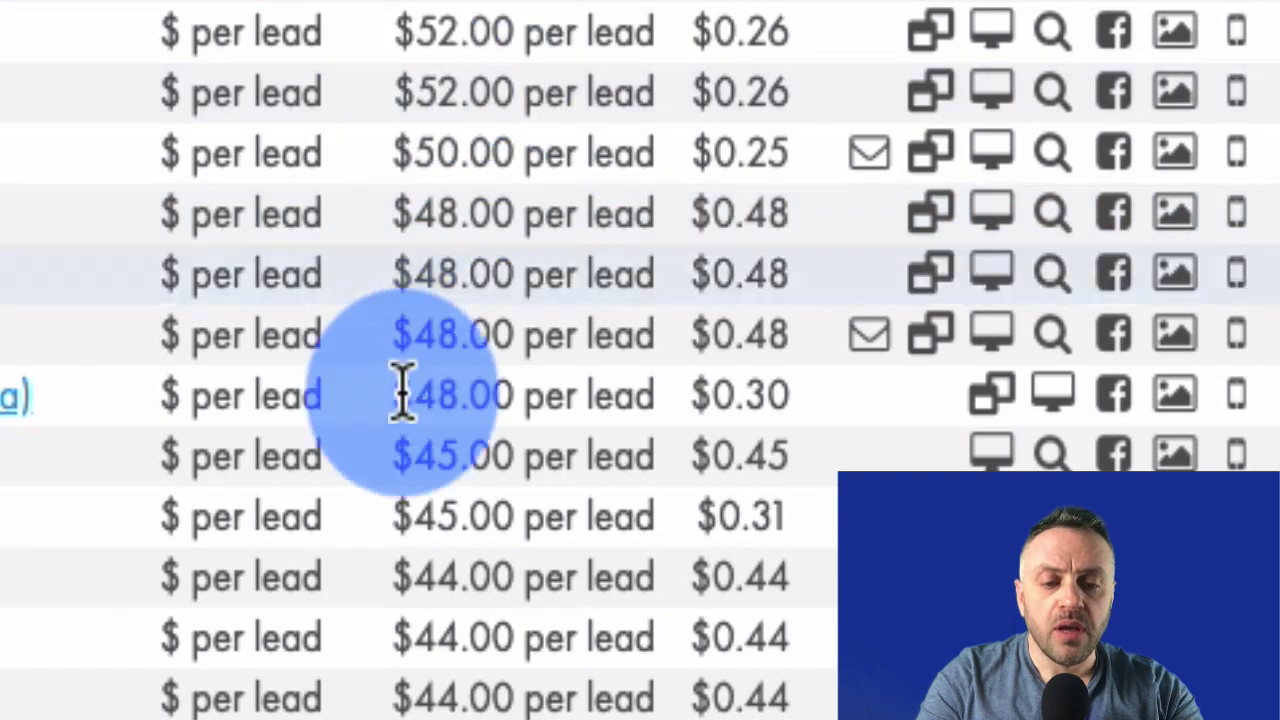
Search for campaigns in the Financial category and examine their CPA rates
scroll(437, 370, "up", 10)
scroll(437, 370, "up", 3)
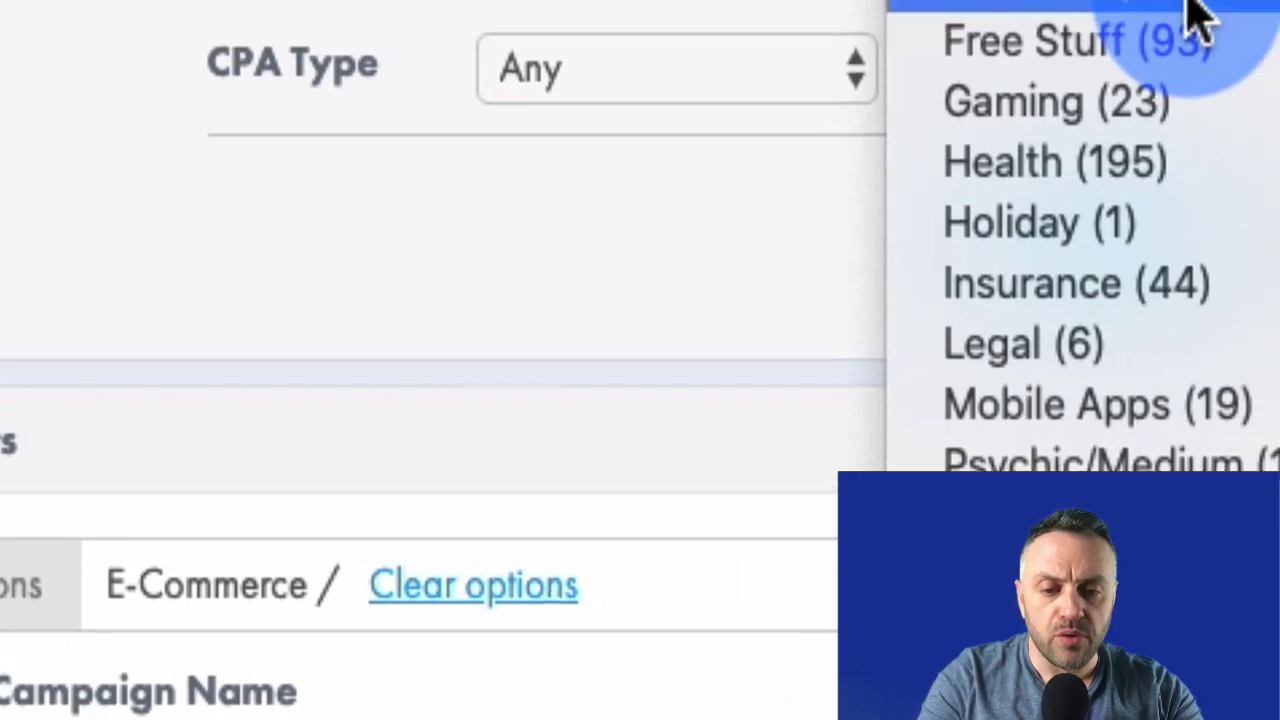
left_click(1194, 9)
left_click(495, 549)
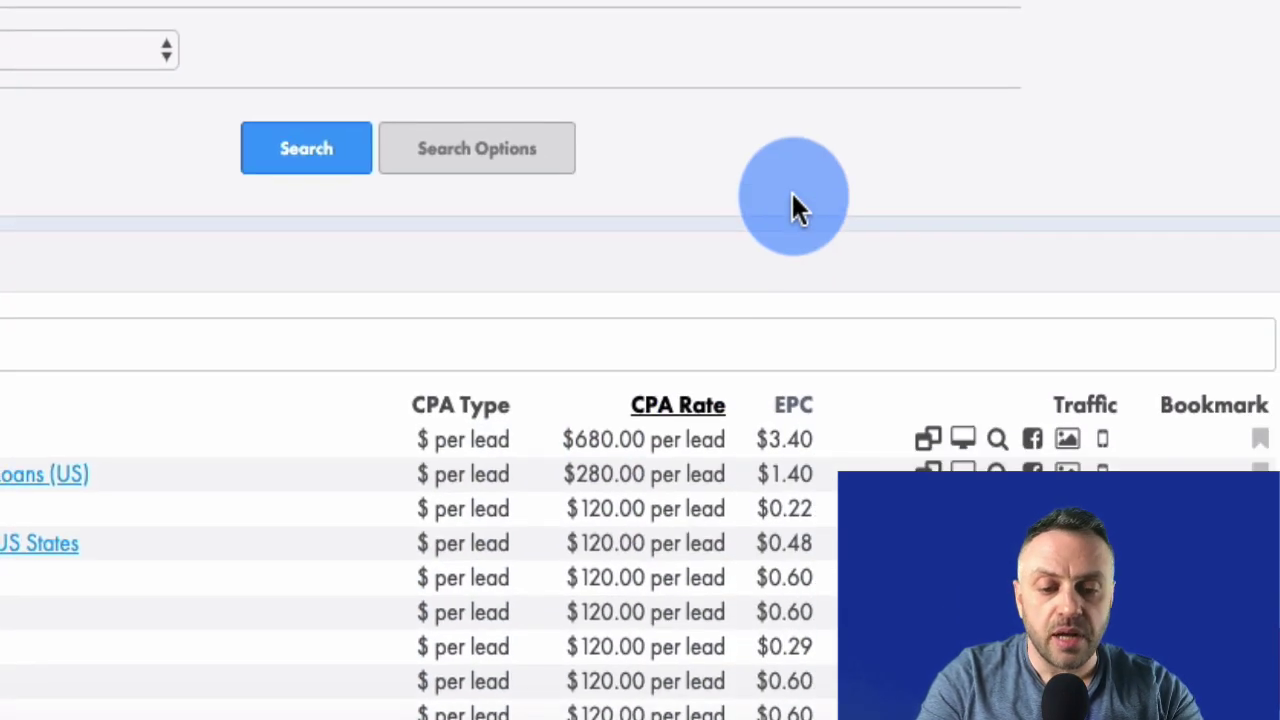
scroll(791, 191, "down", 5)
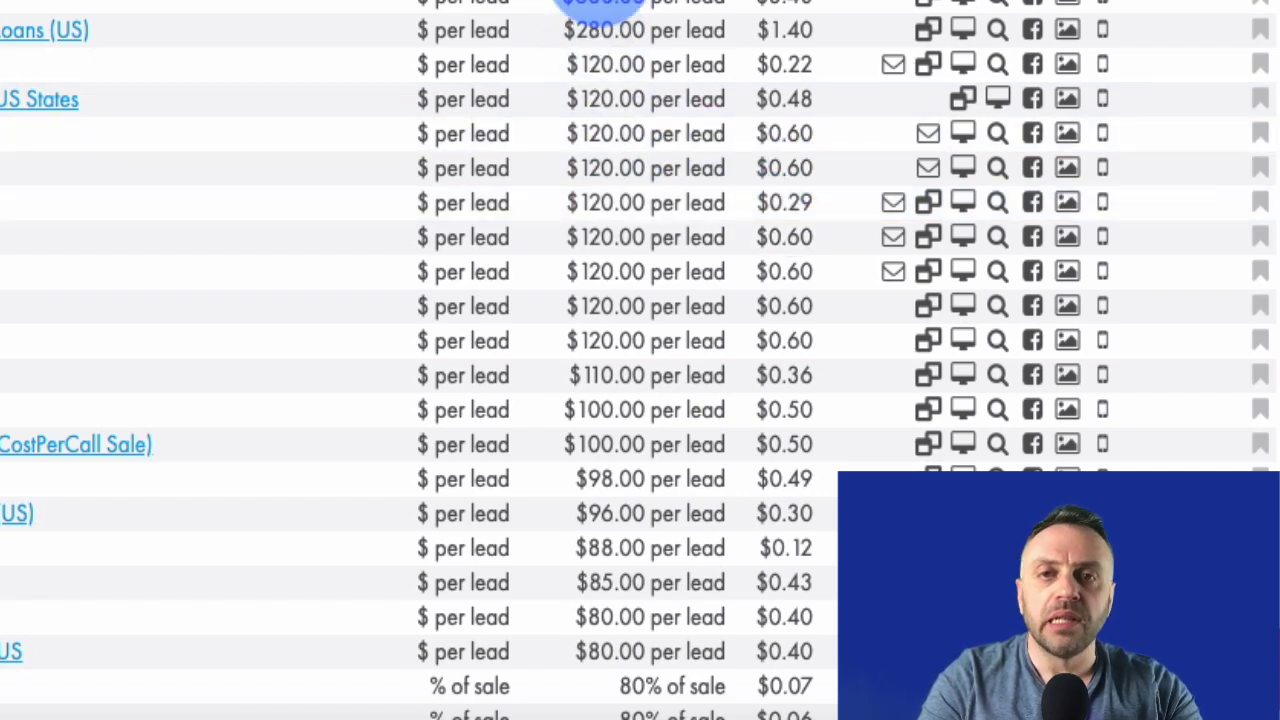
scroll(600, 8, "up", 5)
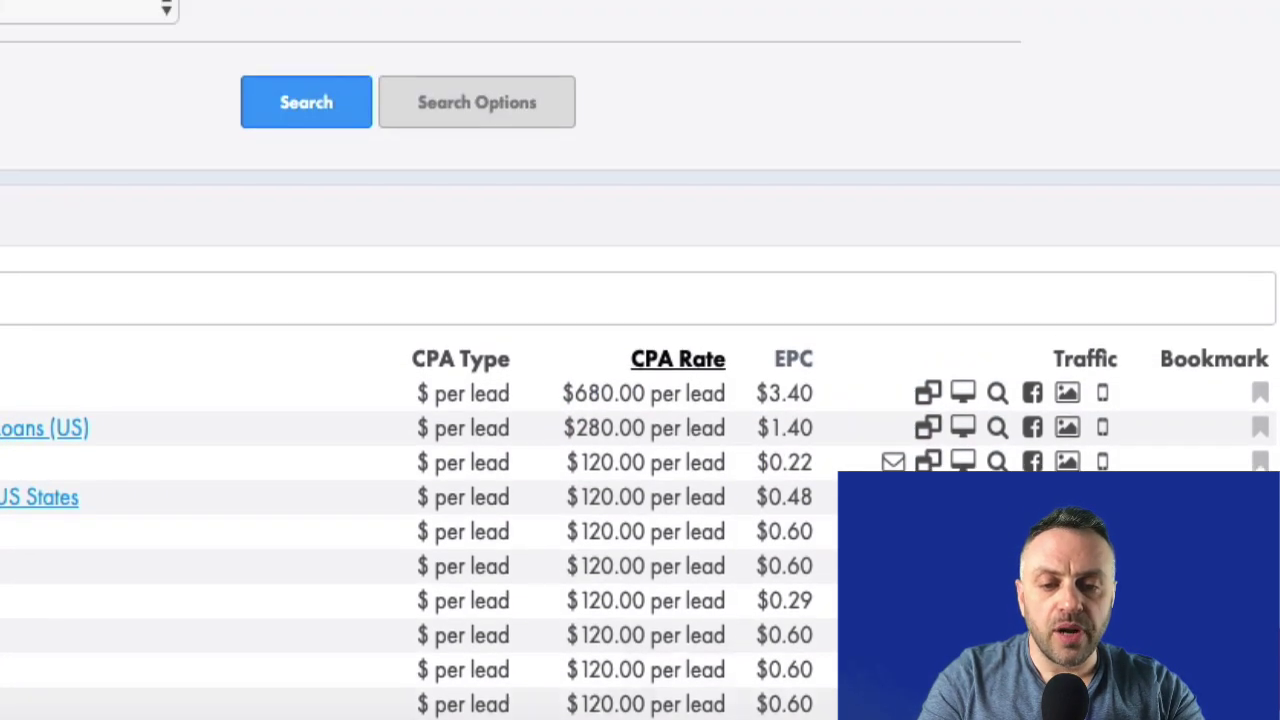
Change the campaign category filter to Education and run the search
left_click(300, 10)
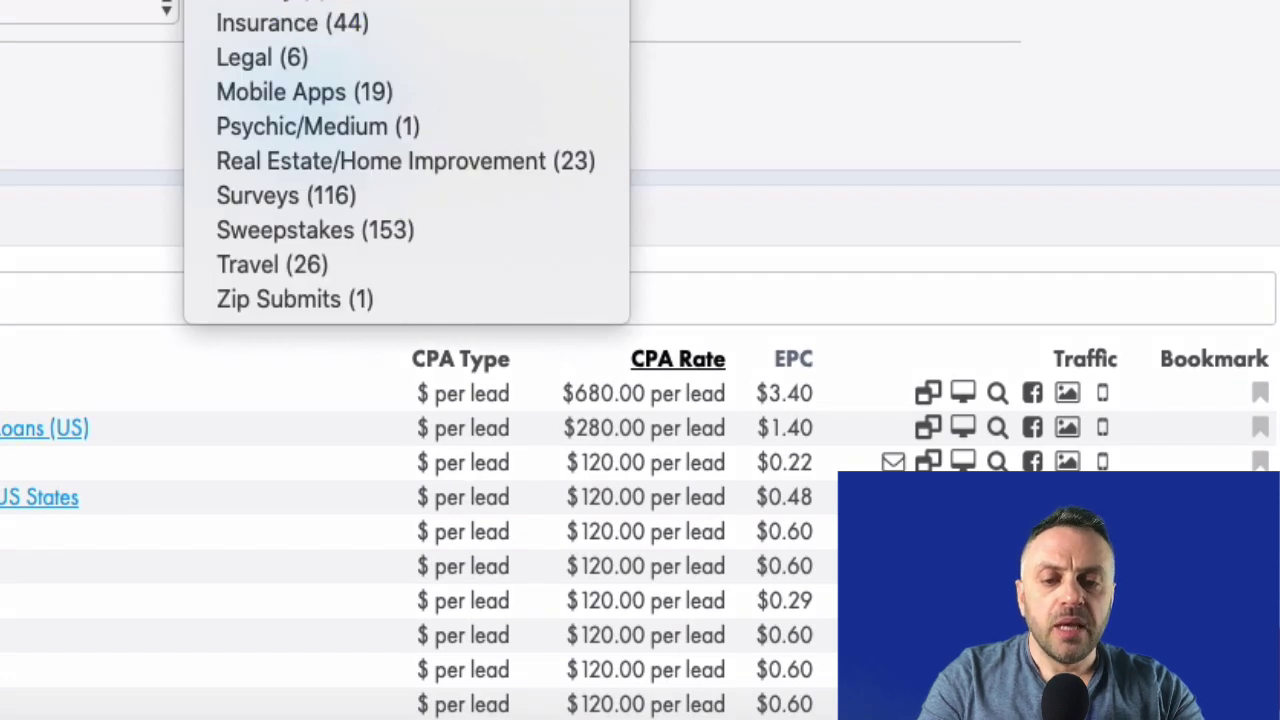
left_click(271, 91)
left_click(300, 118)
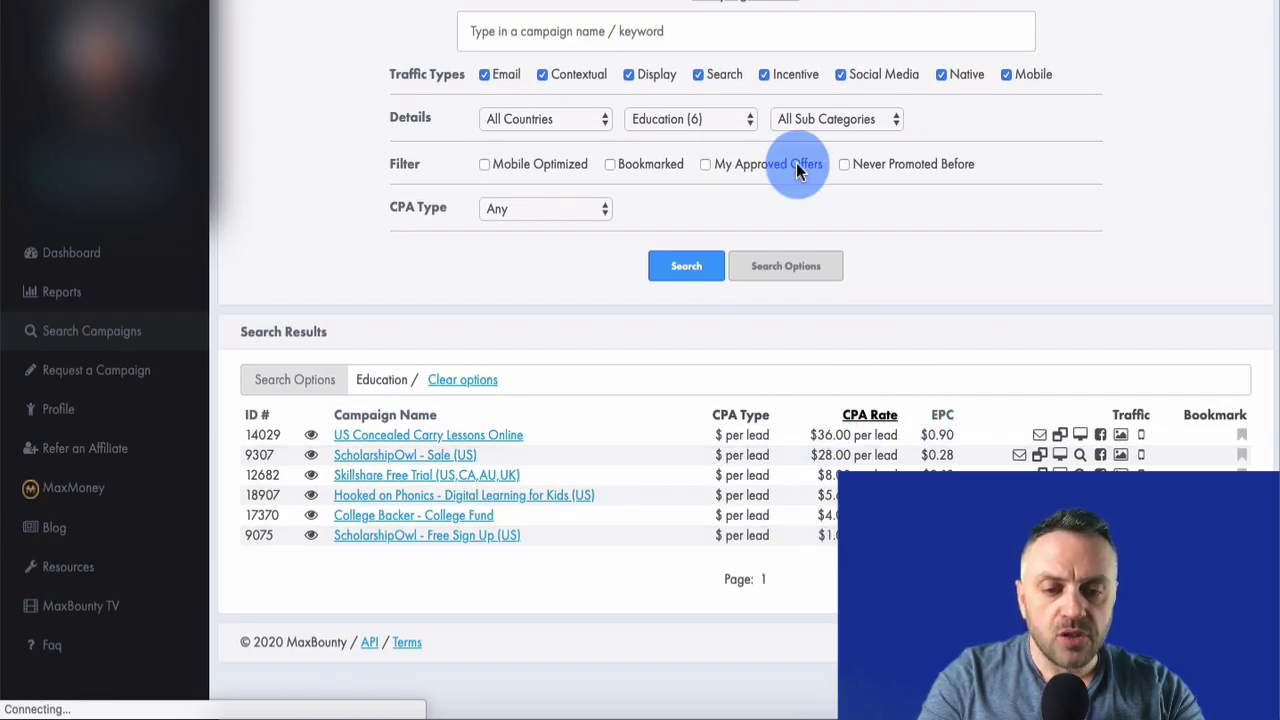
Set the campaign category filter back to E-Commerce, run the search and browse the listed offers
left_click(753, 118)
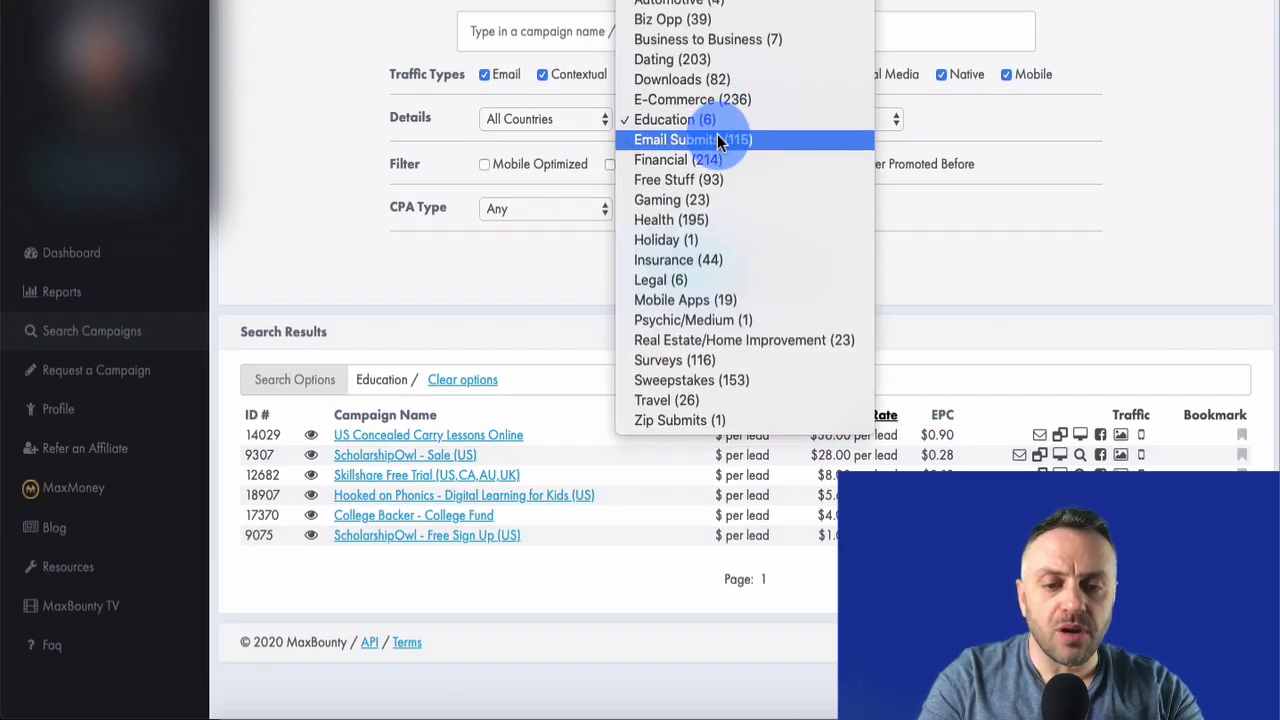
left_click(717, 98)
left_click(683, 268)
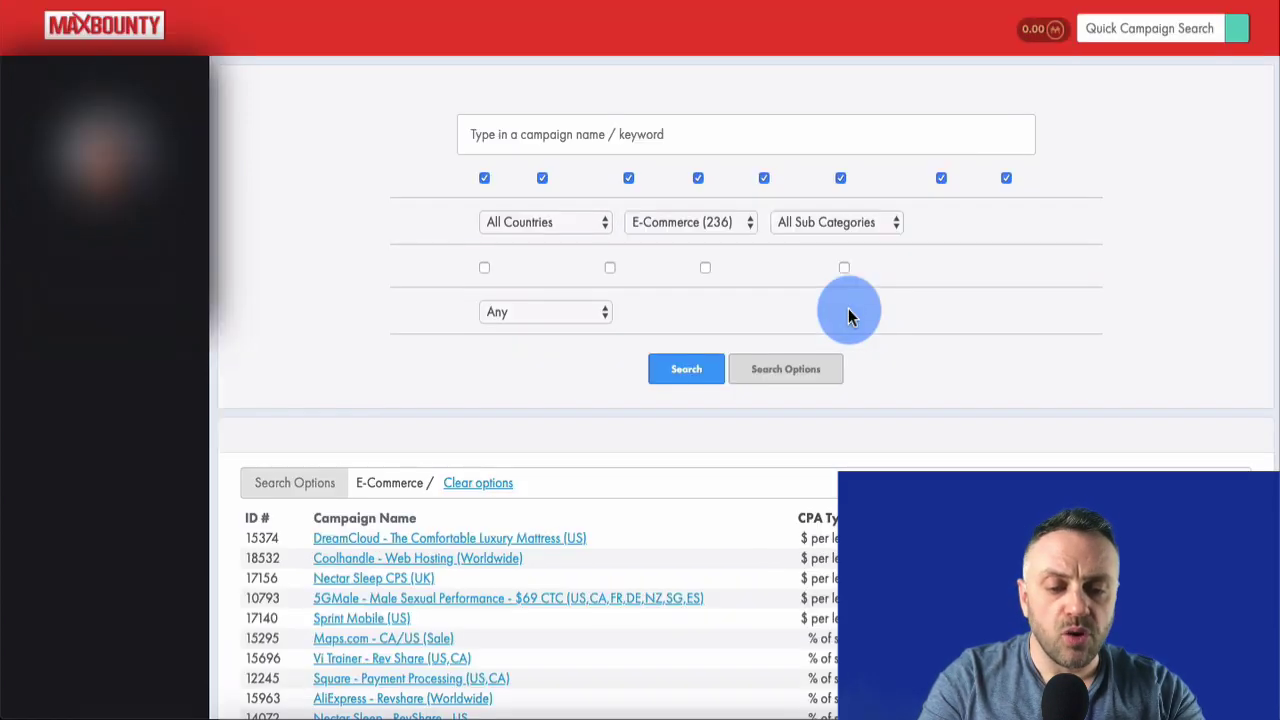
scroll(848, 312, "down", 4)
scroll(848, 308, "up", 3)
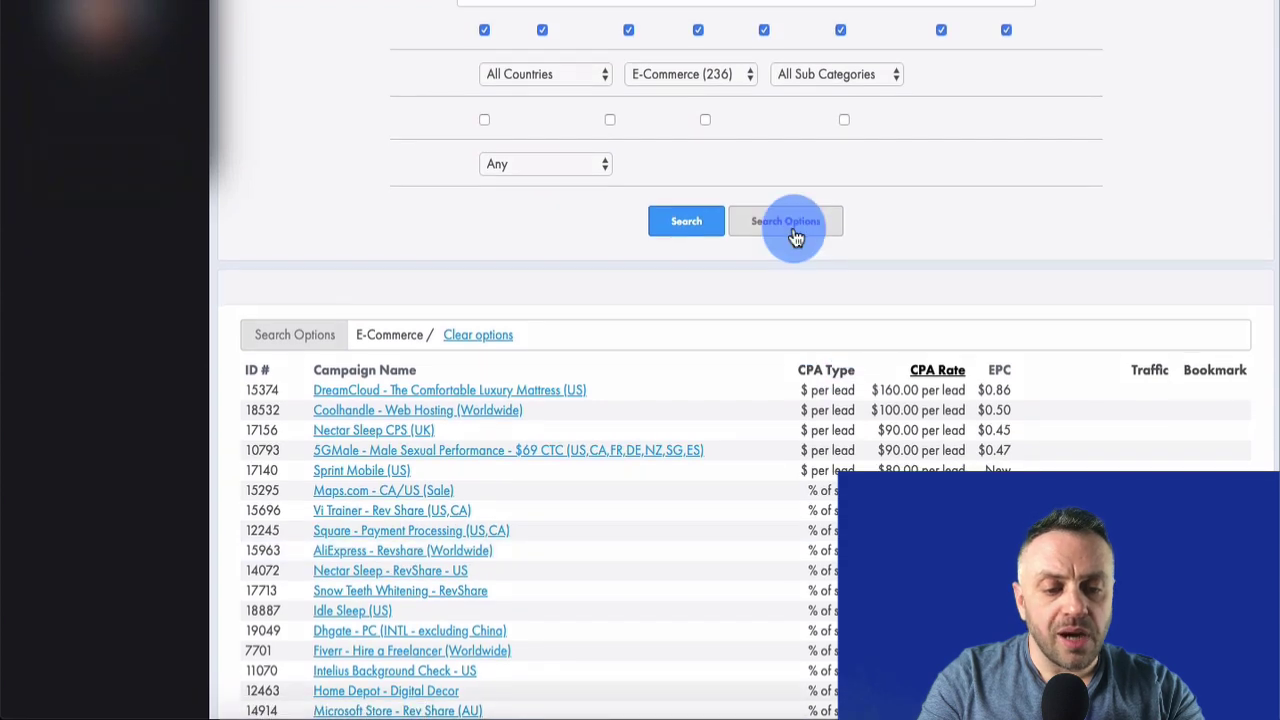
scroll(871, 229, "down", 3)
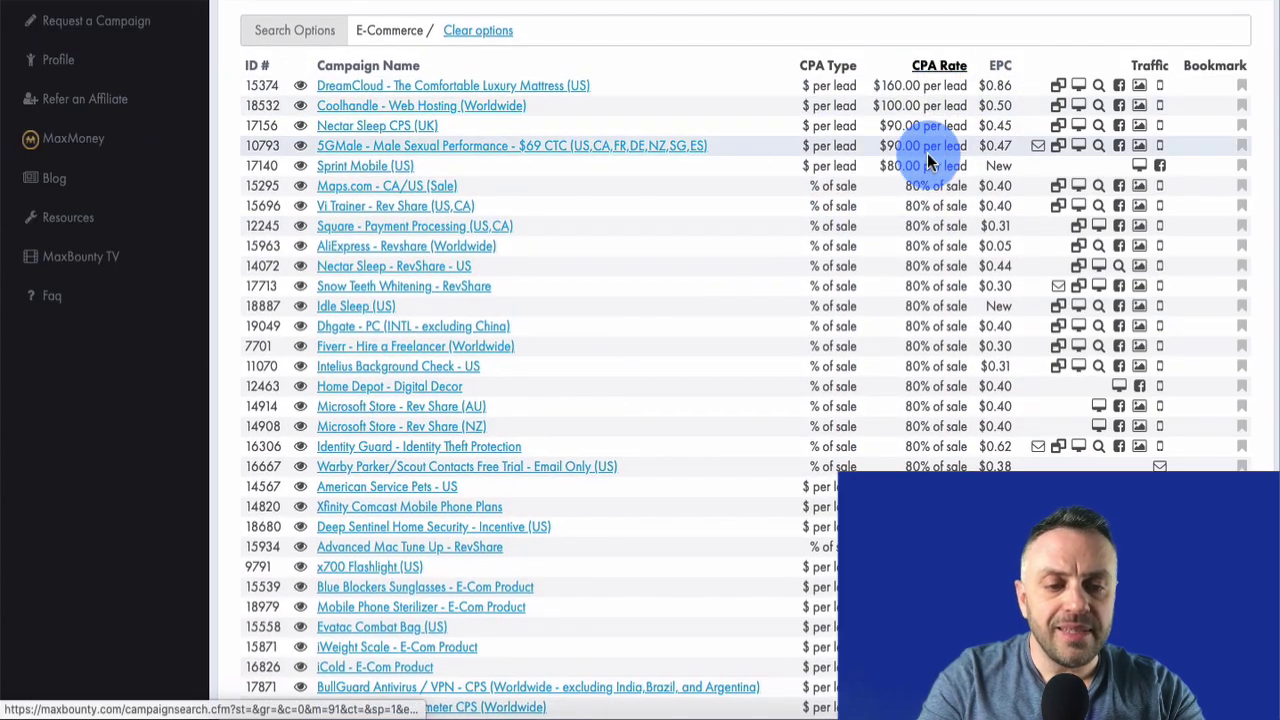
scroll(928, 158, "down", 3)
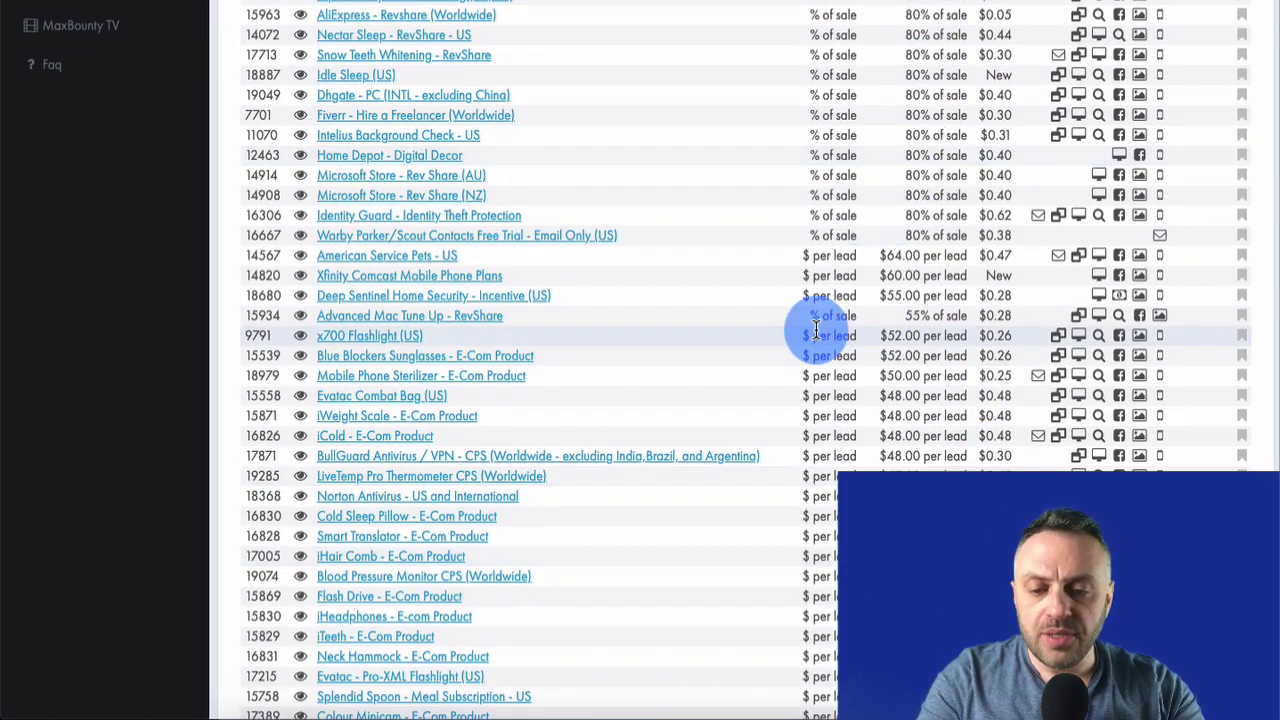
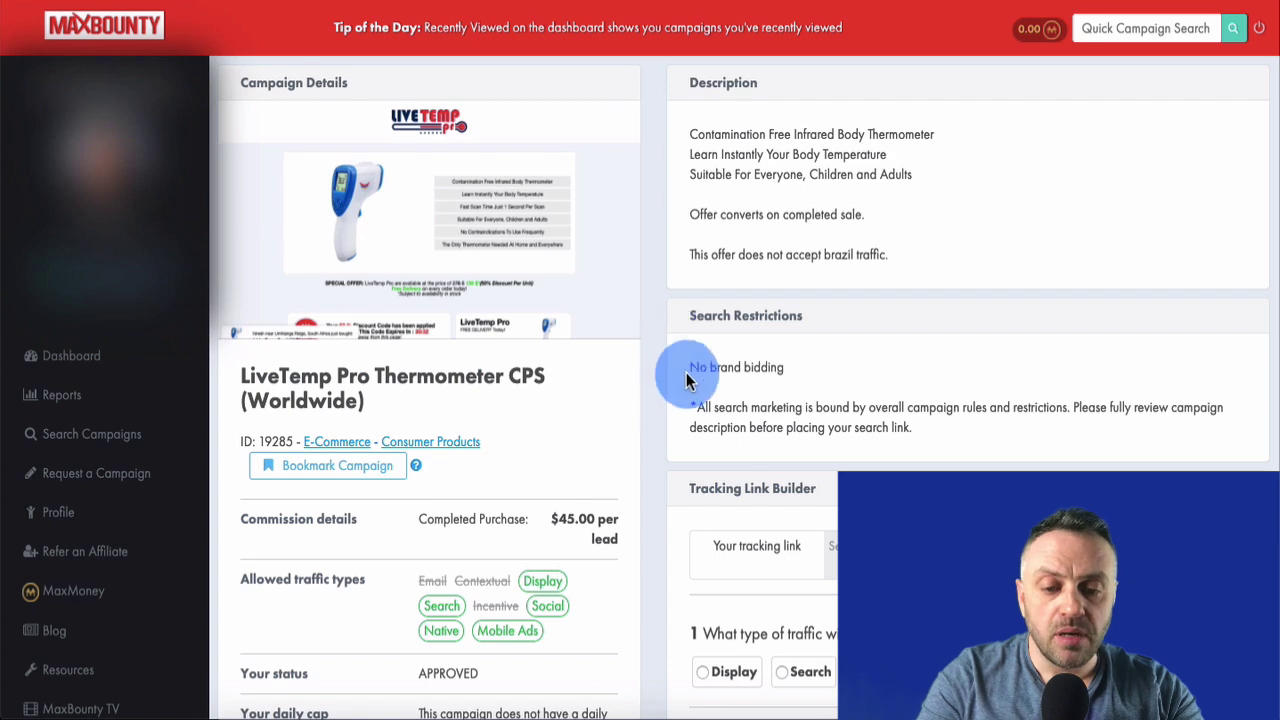
Review the LiveTemp Pro Thermometer campaign's traffic types, countries and EPC, and open its default landing page preview
scroll(670, 390, "down", 3)
scroll(597, 305, "down", 5)
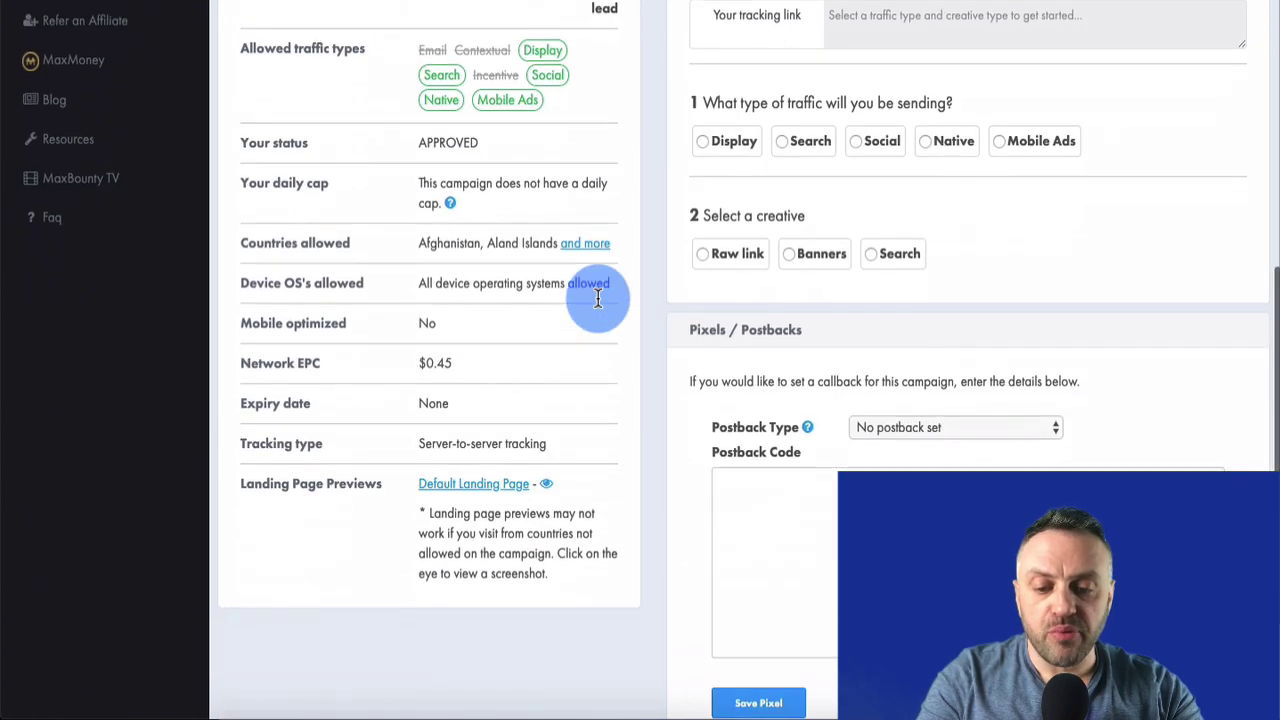
left_click(487, 397)
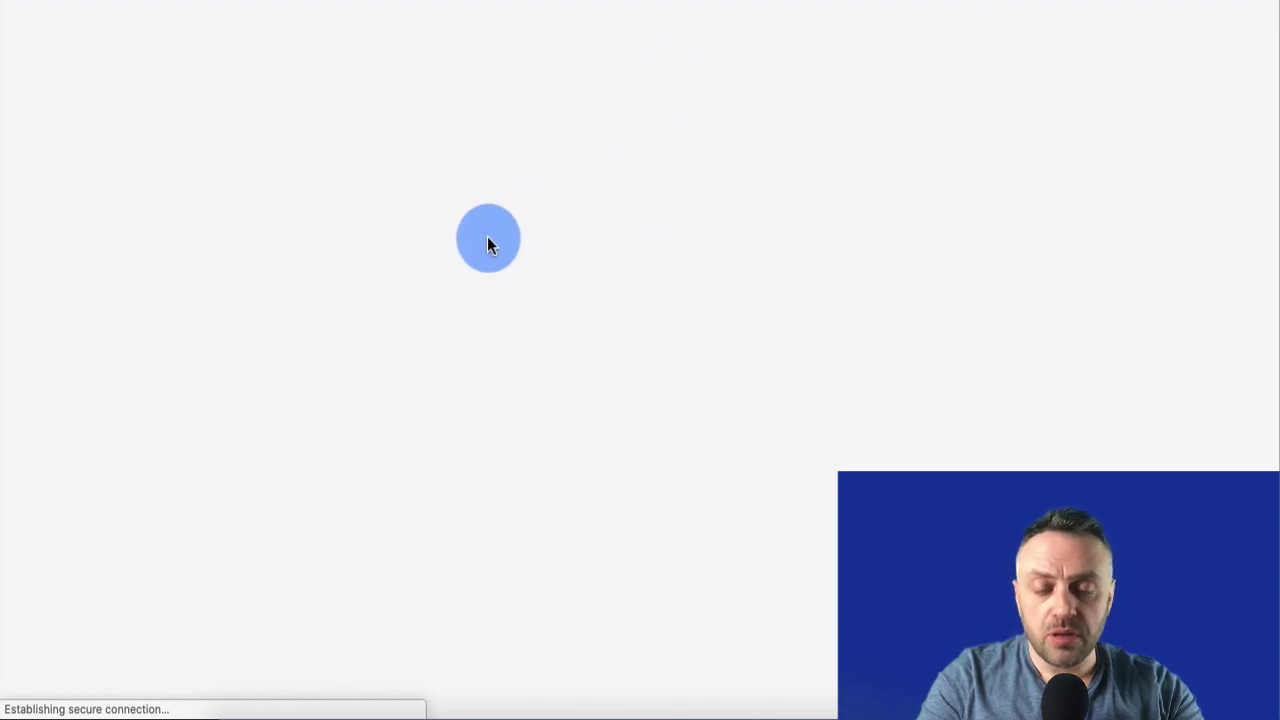
Examine the landing page's product features, quantity offers and order form, and return to the campaign details
scroll(115, 381, "down", 8)
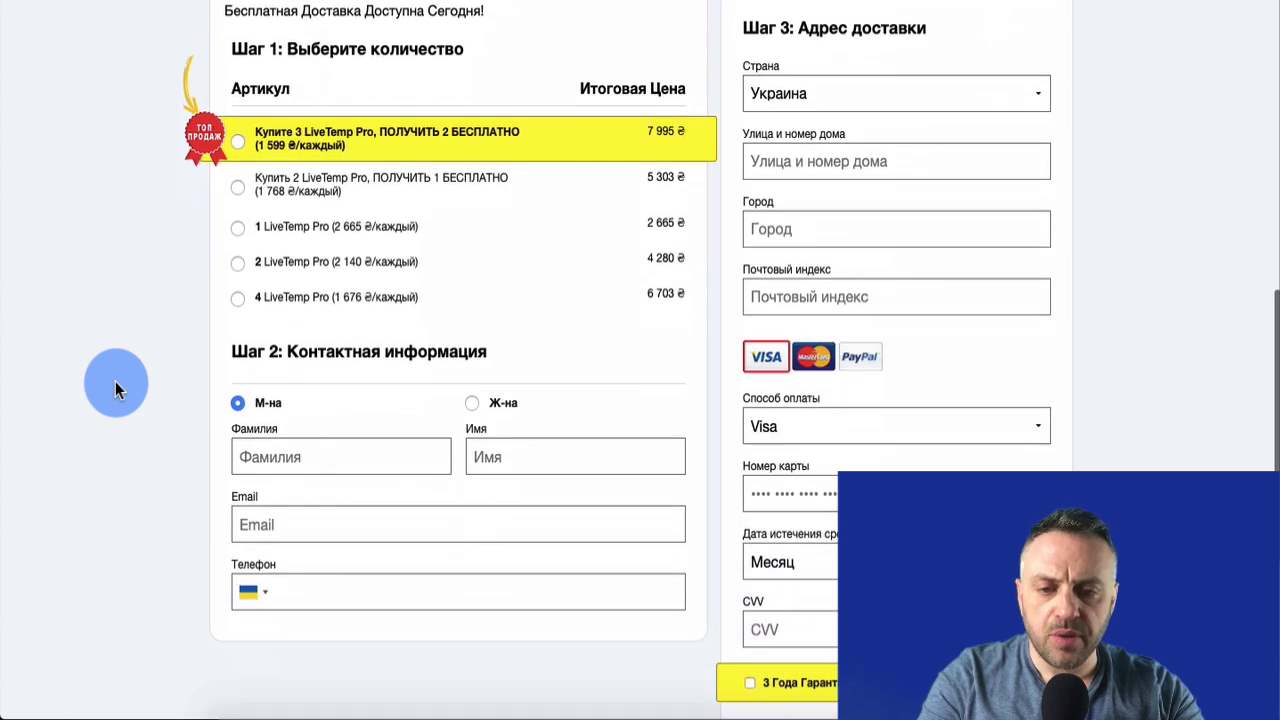
scroll(115, 381, "up", 10)
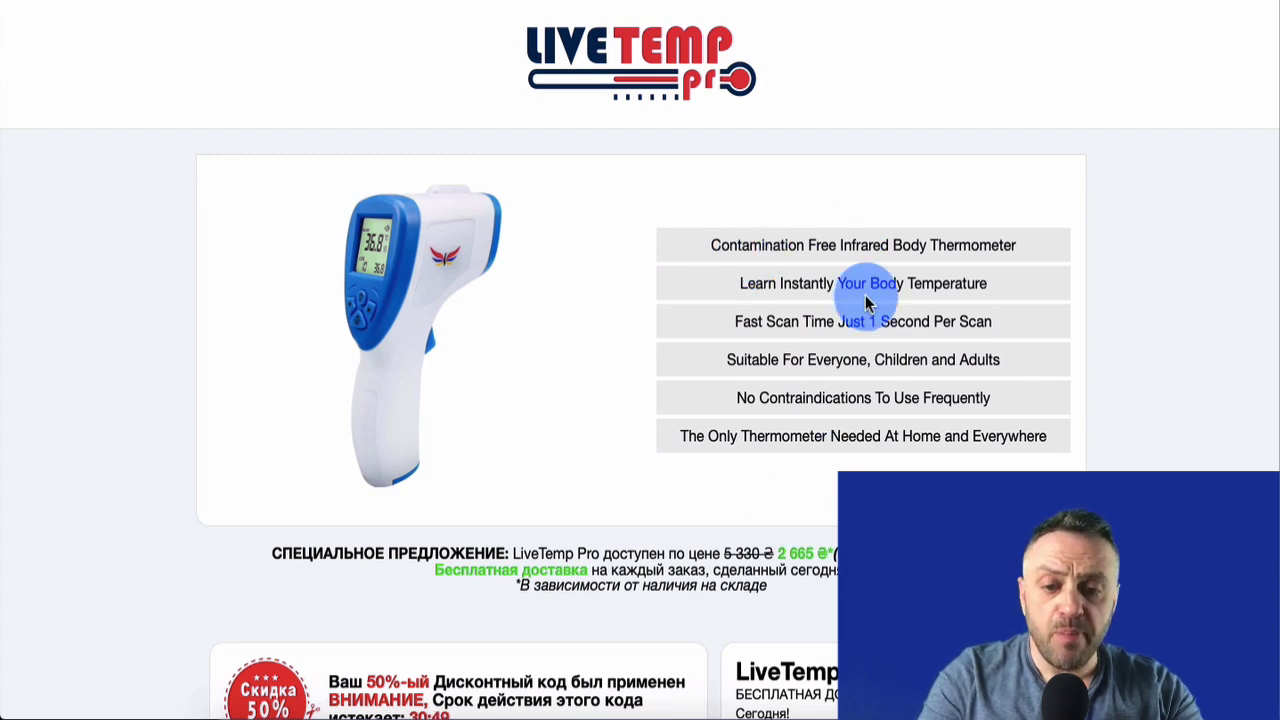
left_click(455, 340)
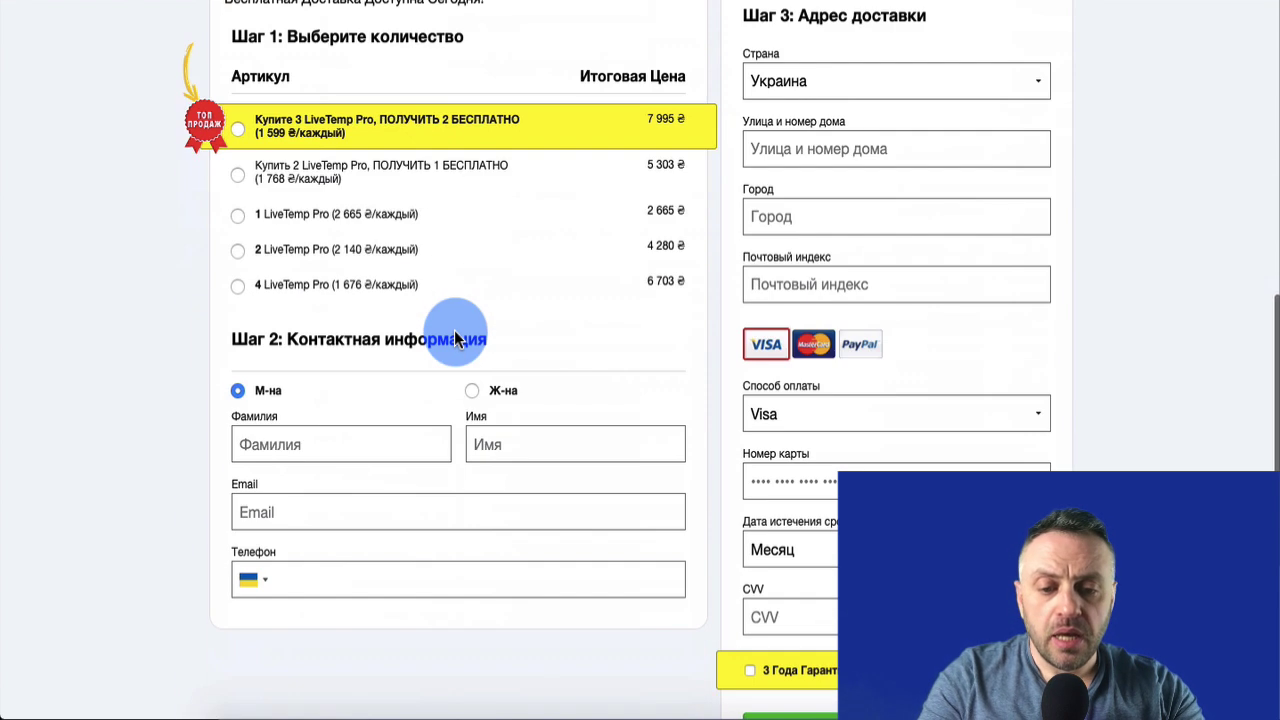
scroll(500, 240, "up", 1)
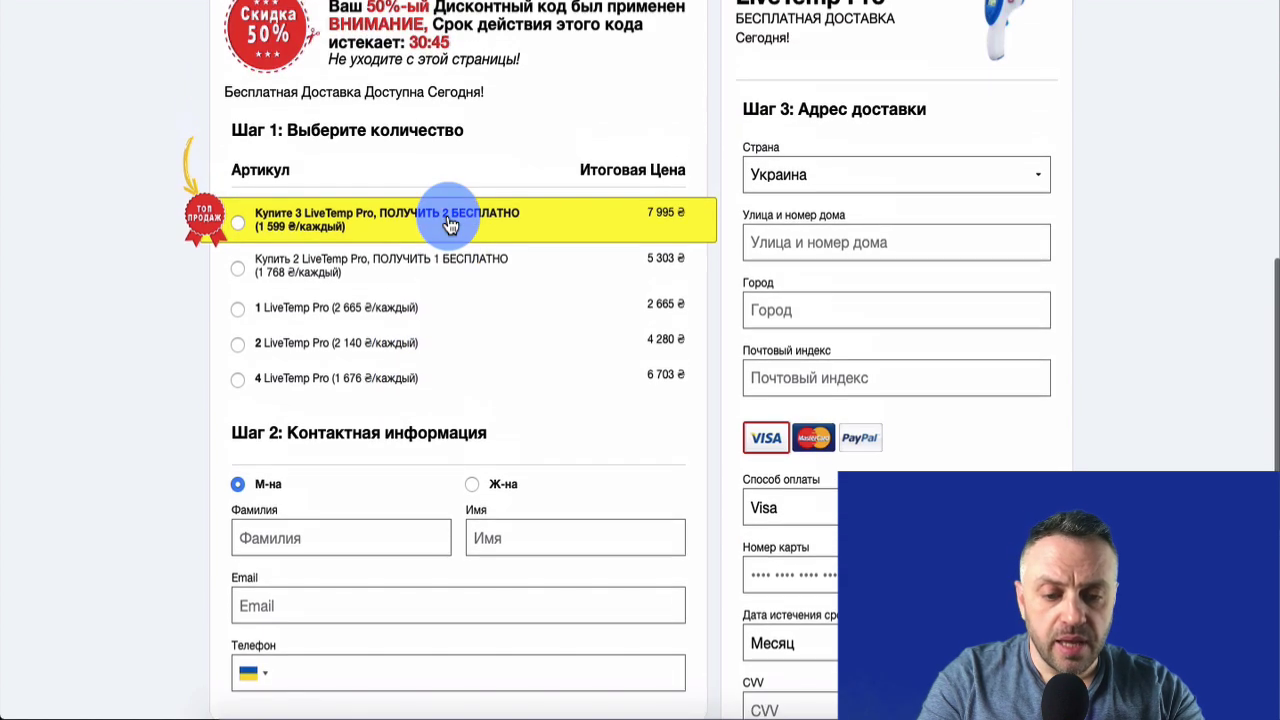
scroll(680, 270, "down", 5)
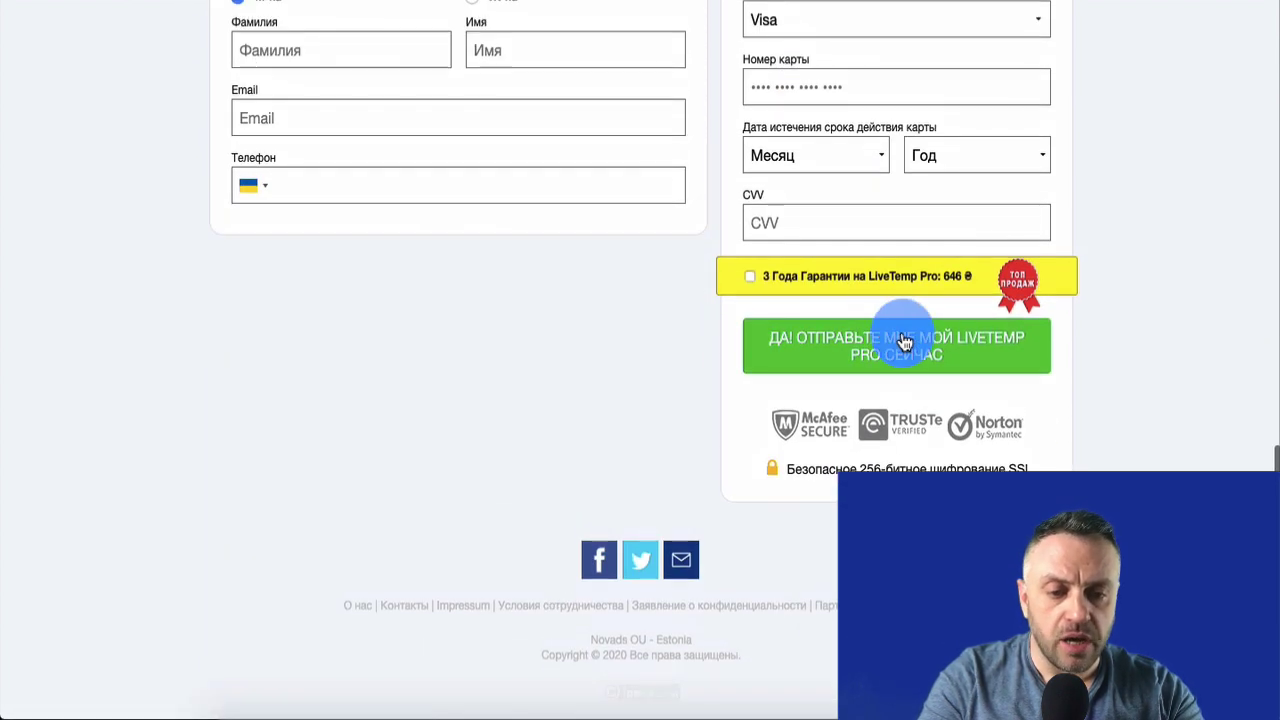
left_click(900, 340)
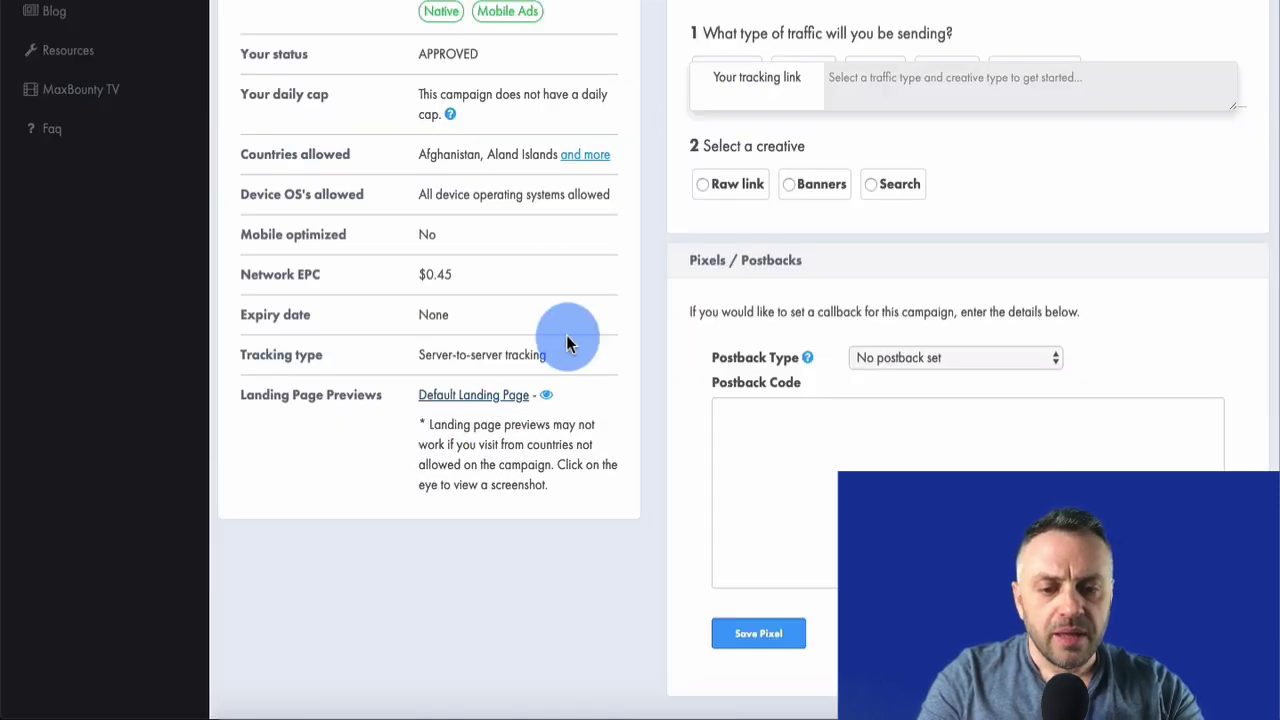
Build the campaign's tracking link with Raw link as the creative and Search as the traffic type
scroll(563, 343, "up", 2)
scroll(570, 335, "up", 1)
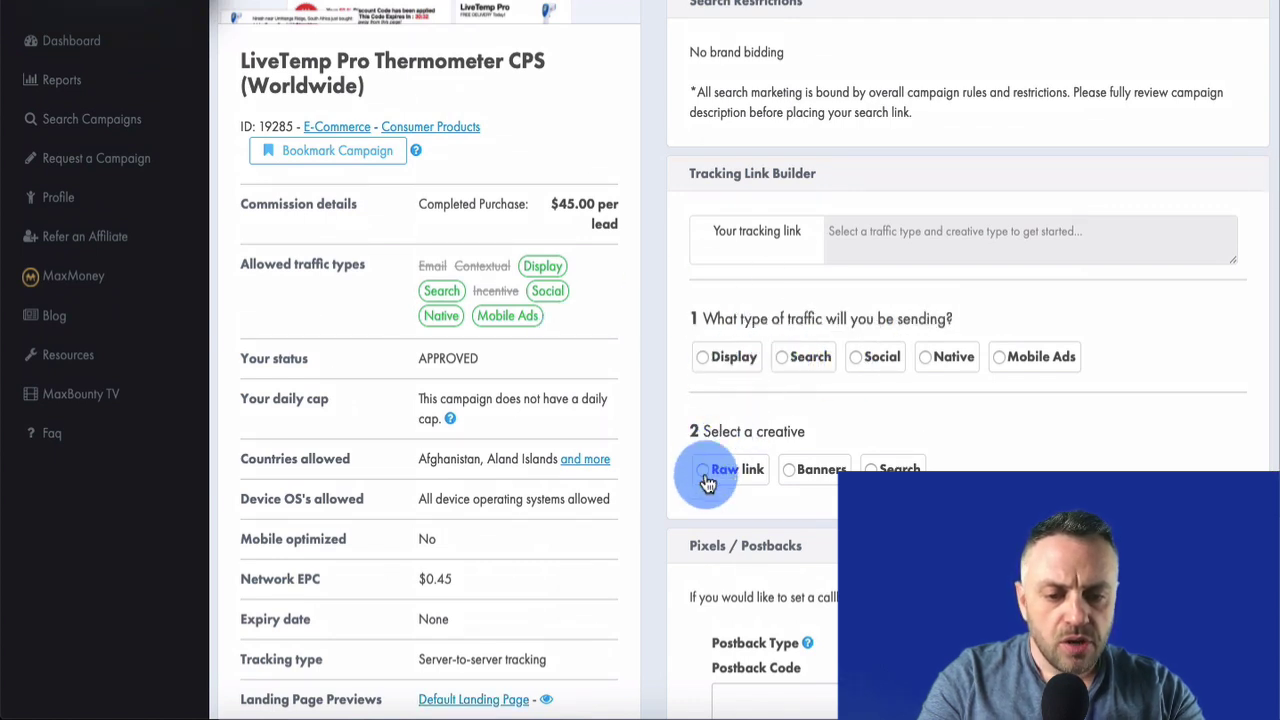
left_click(705, 478)
left_click(785, 368)
scroll(786, 371, "down", 2)
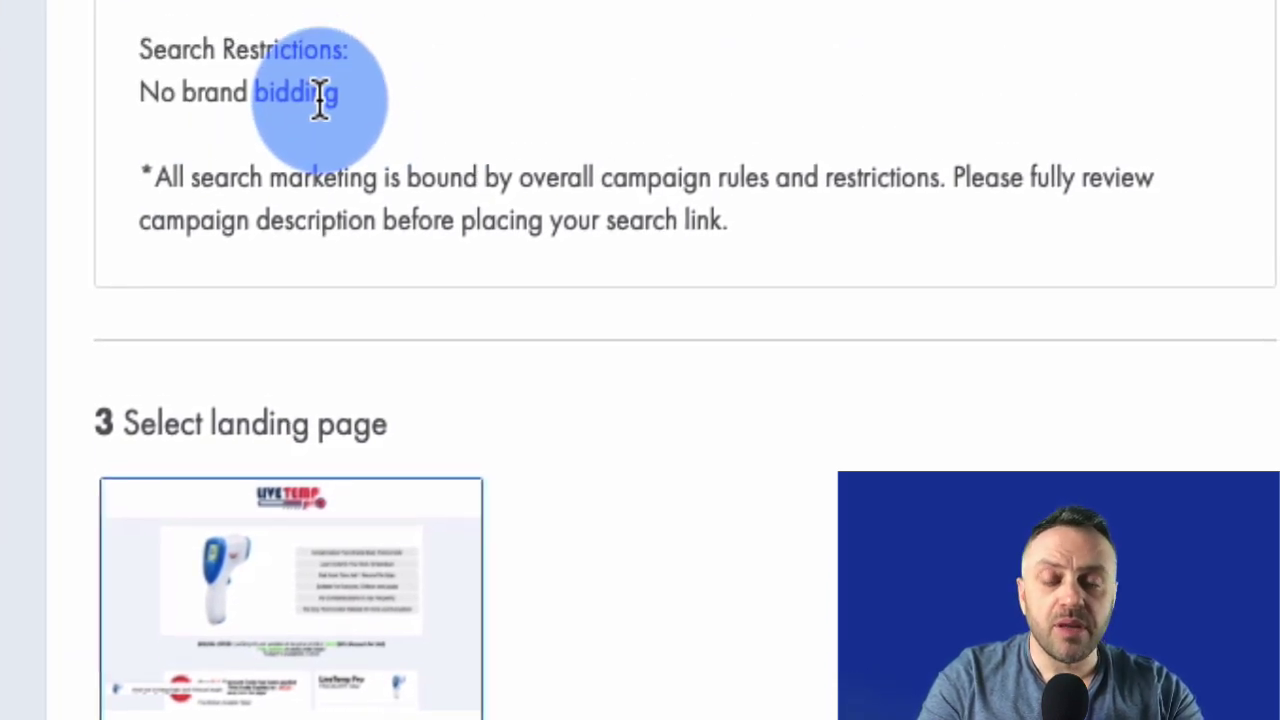
Recheck the campaign description and search restrictions, and copy the generated tracking link
scroll(305, 305, "up", 10)
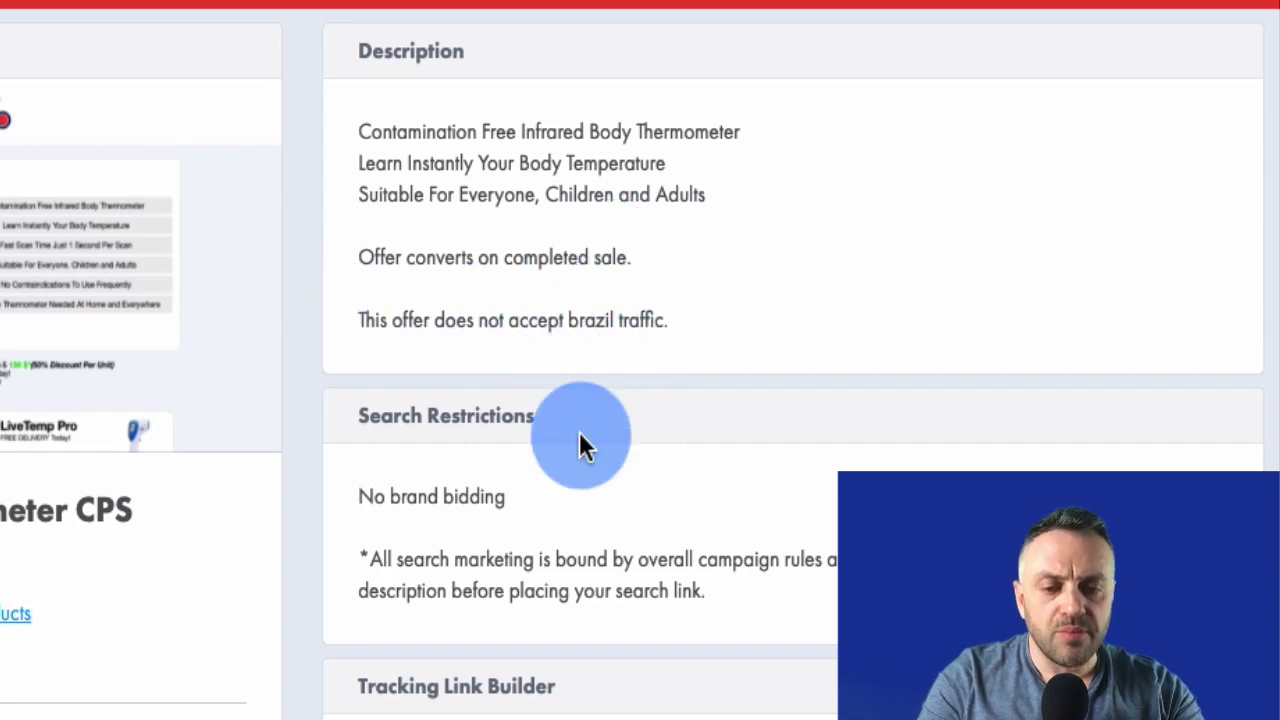
scroll(471, 557, "down", 5)
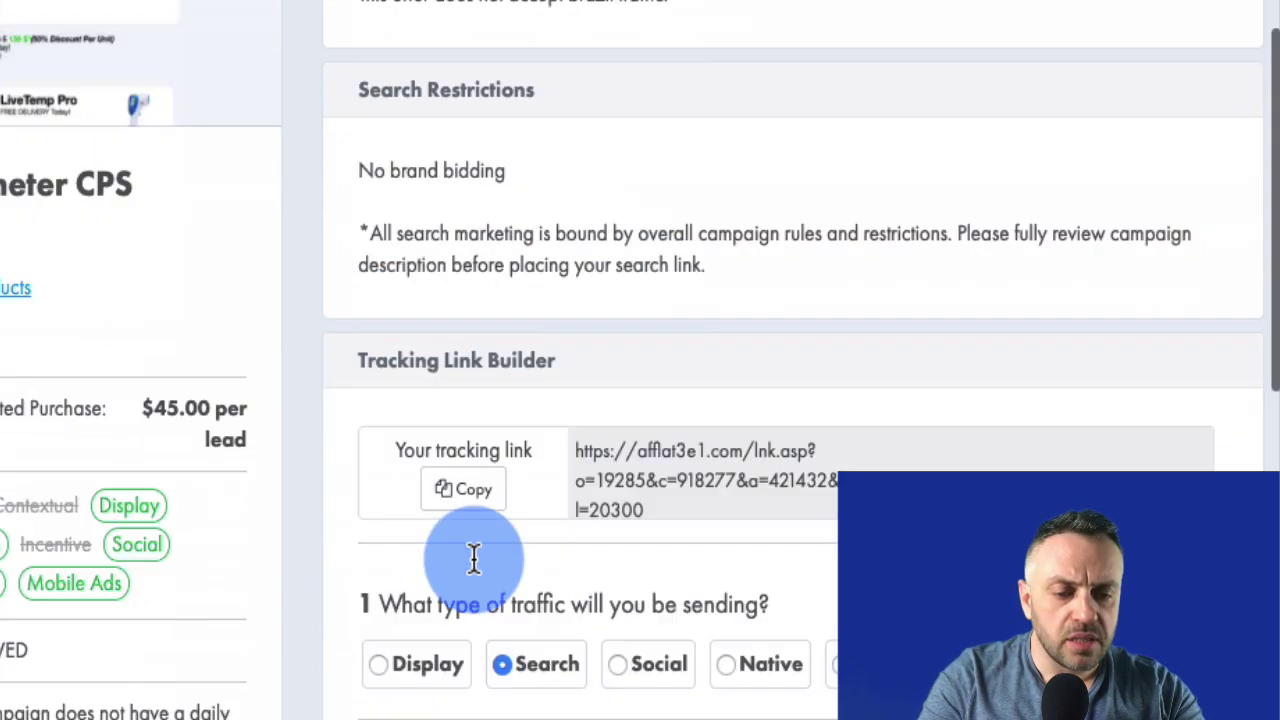
left_click(472, 256)
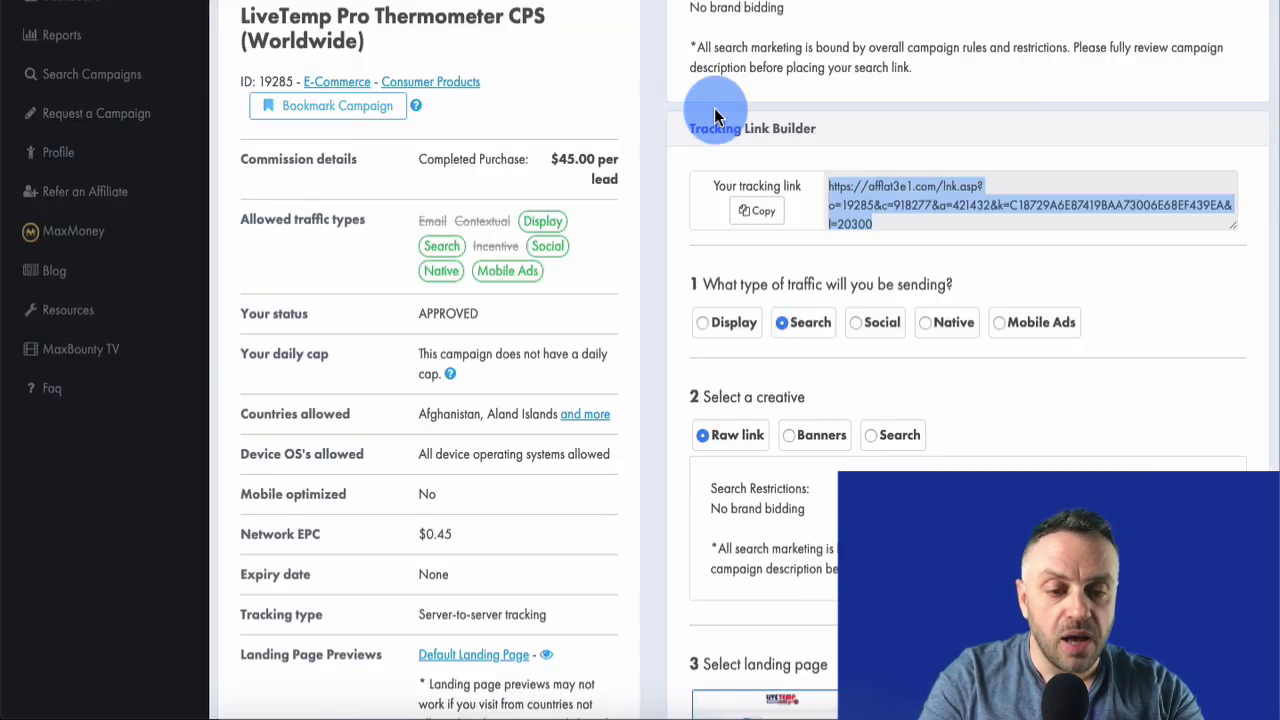
left_click(752, 212)
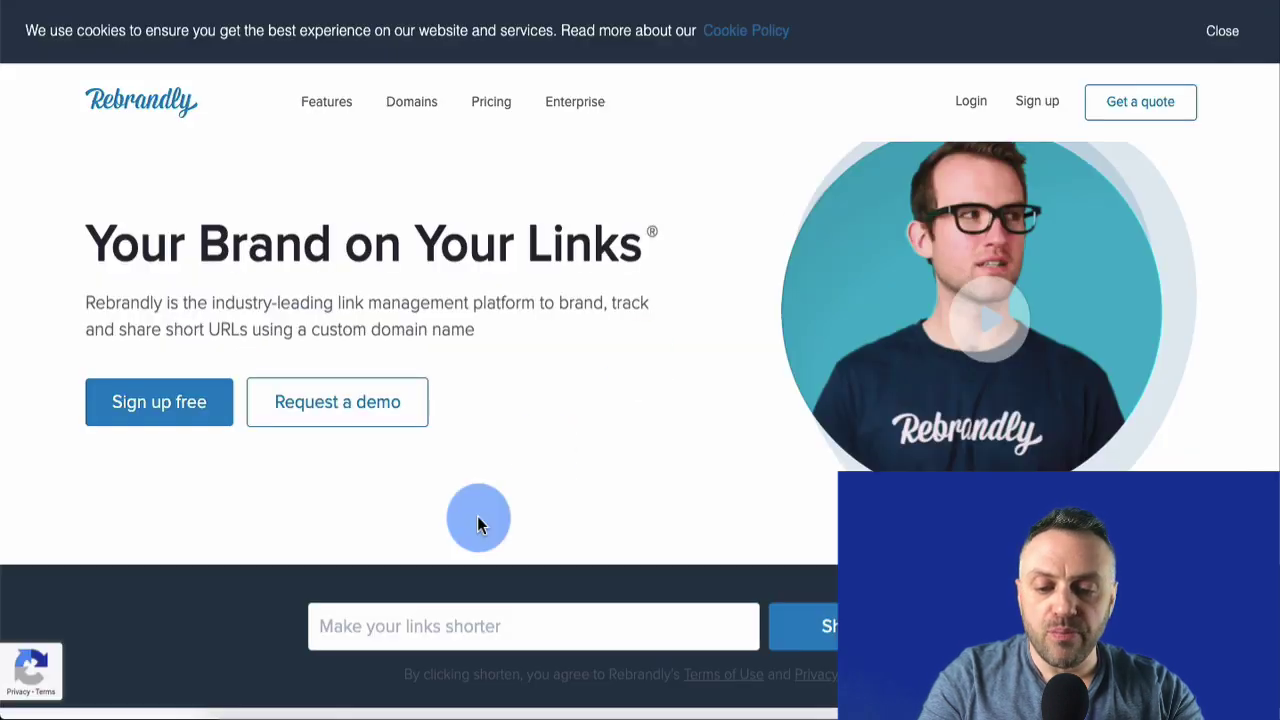
Shorten the copied tracking link on the Rebrandly home page
left_click(457, 623)
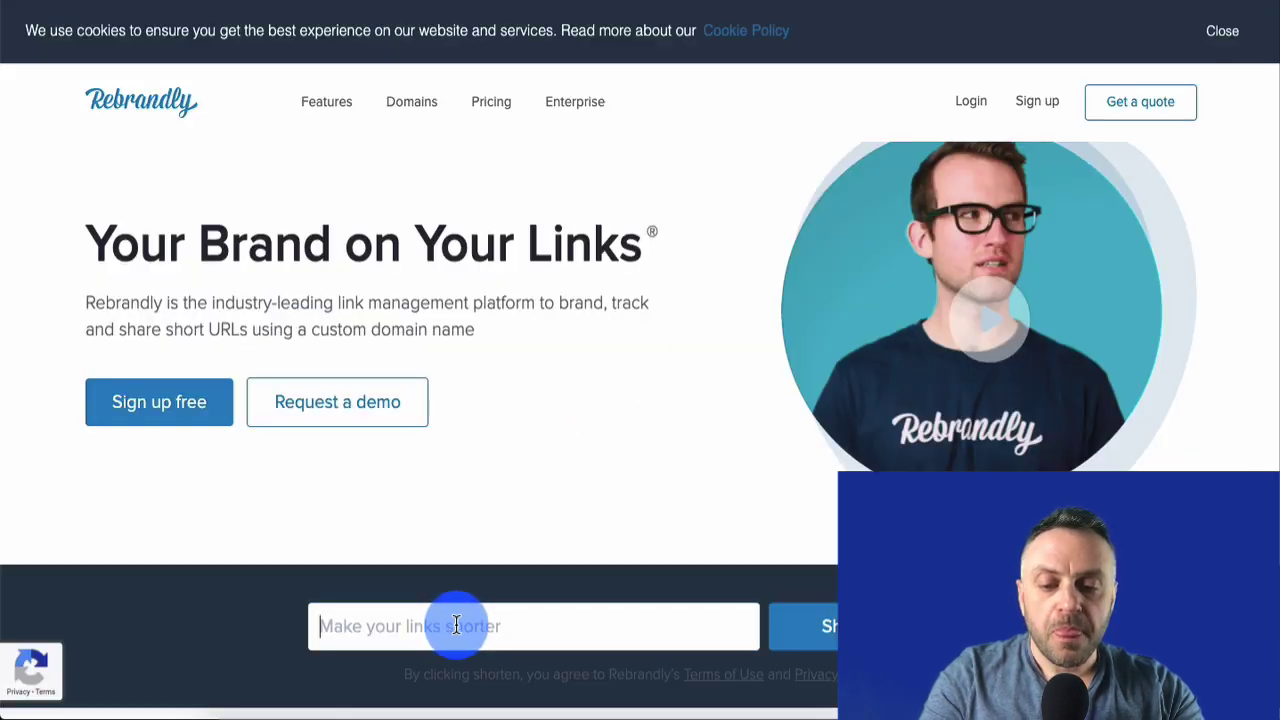
key("ctrl+v")
left_click(835, 635)
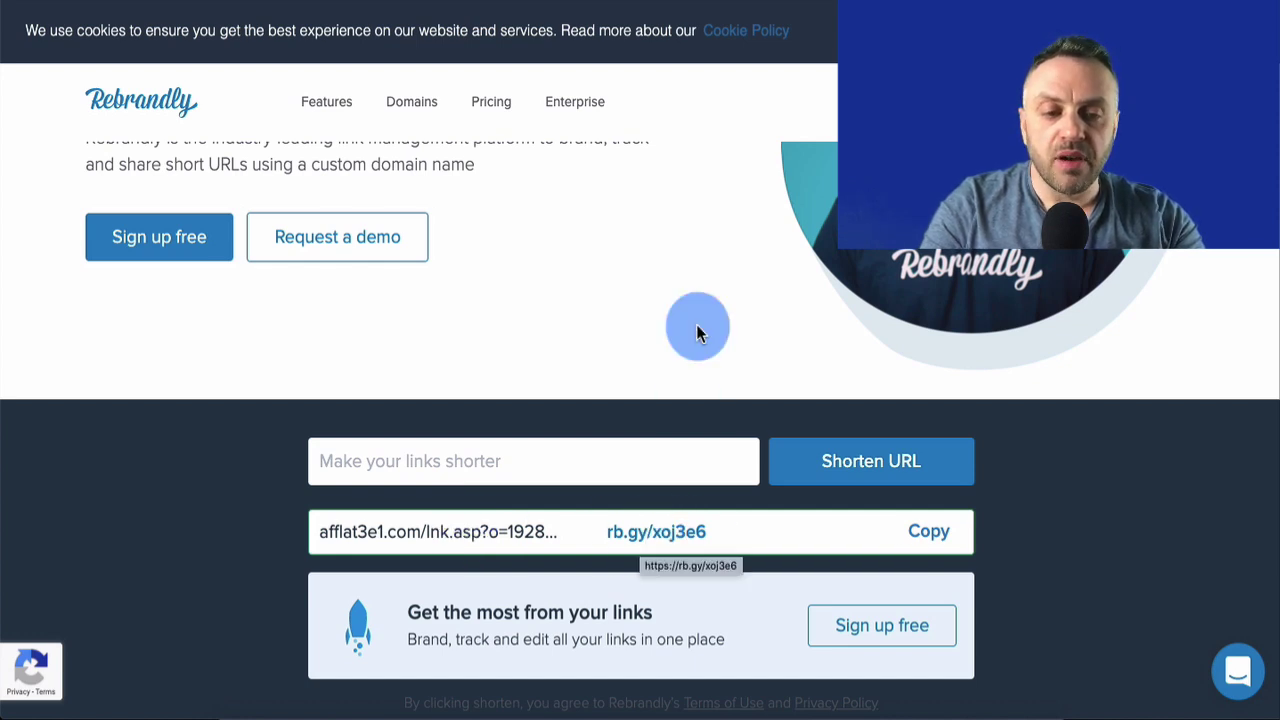
scroll(697, 329, "up", 2)
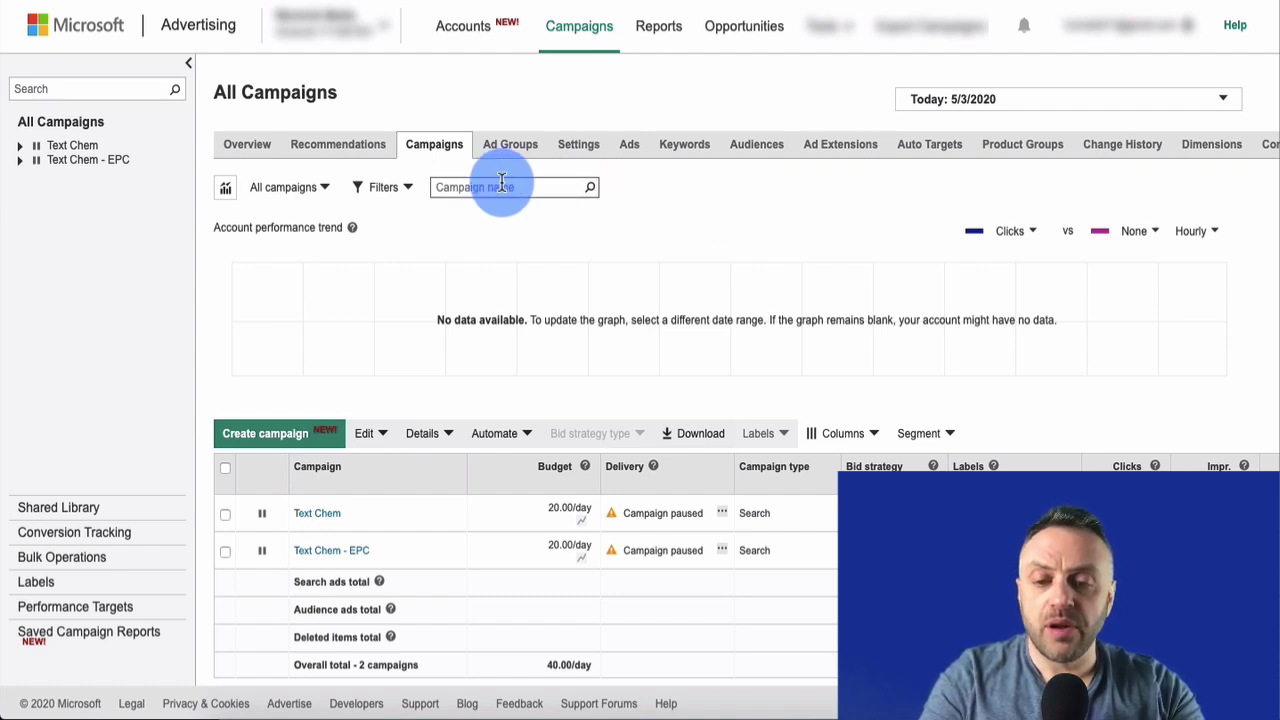
Switch to Microsoft Advertising, create a campaign with the goal Visits to my website and name it C1
left_click(264, 440)
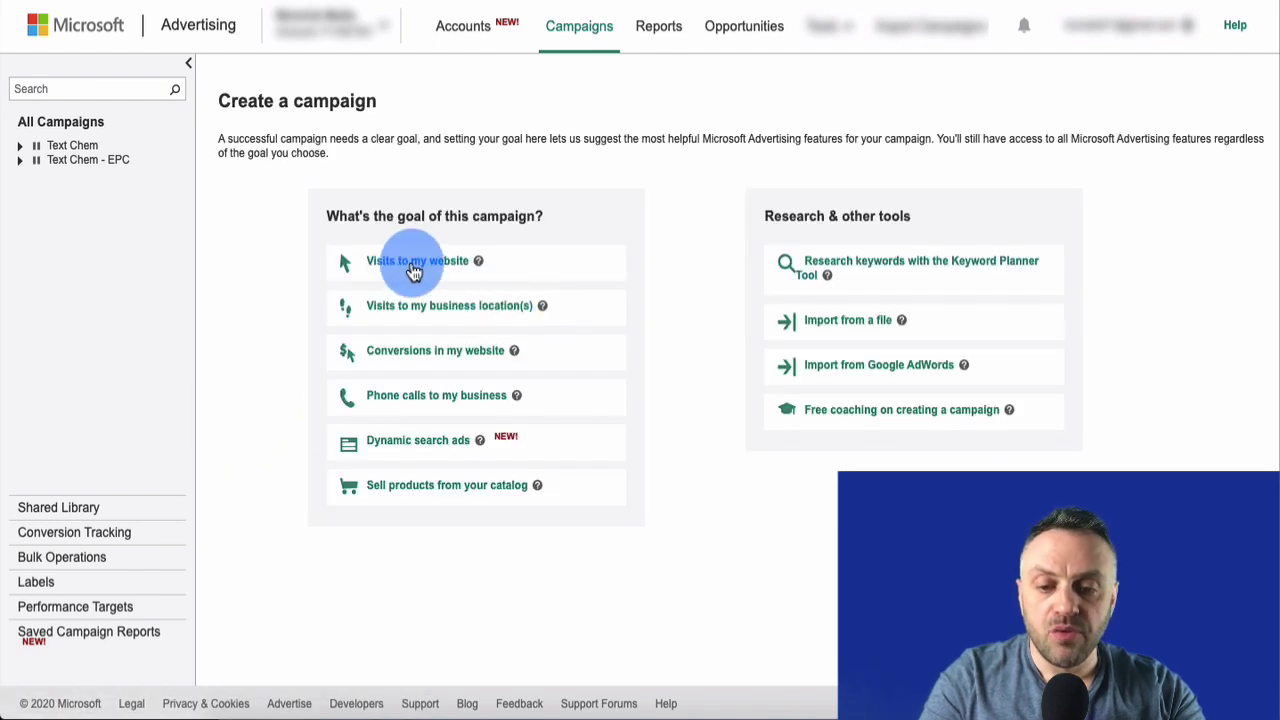
left_click(411, 262)
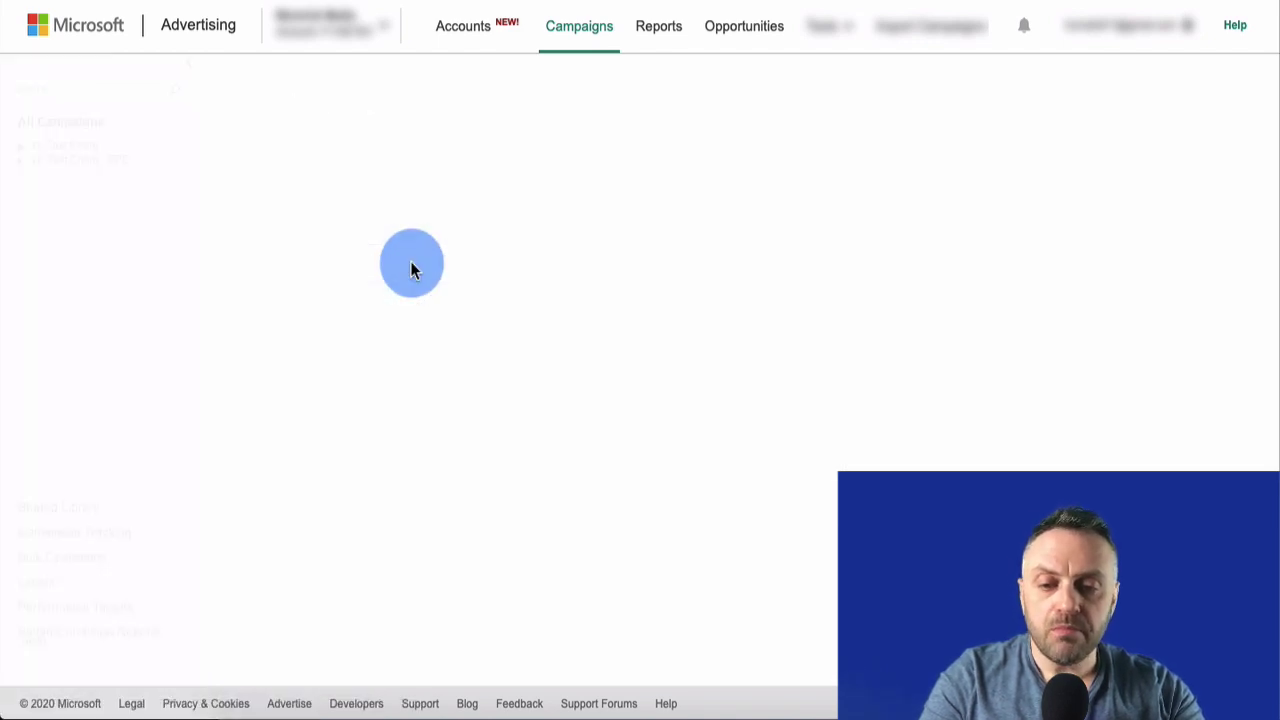
left_click(312, 203)
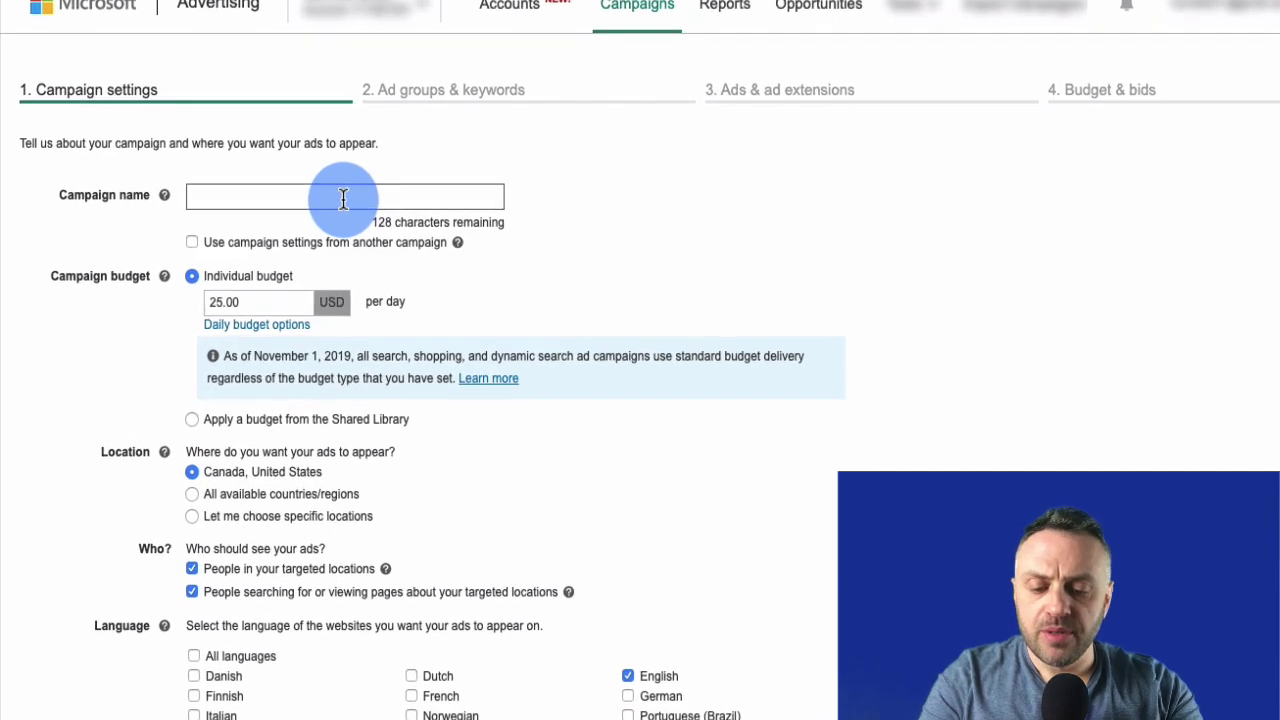
type("C1")
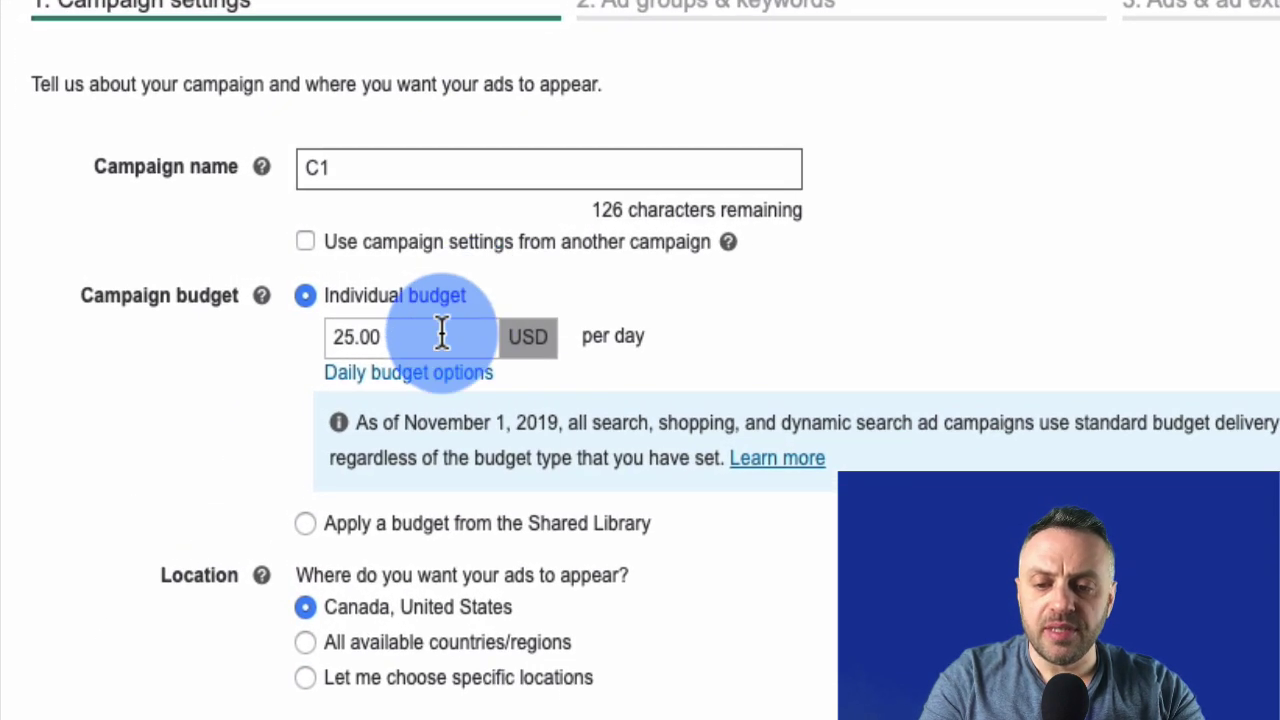
Set the campaign's individual budget to 10 USD per day
triple_click(441, 336)
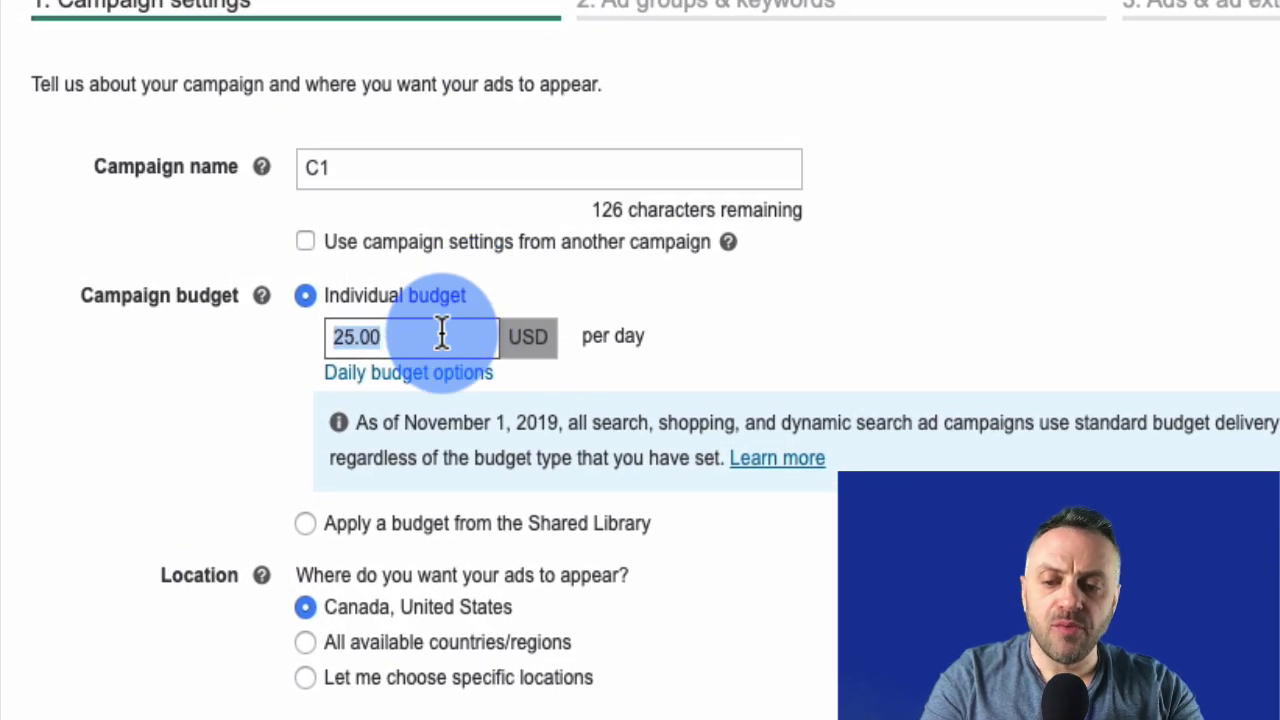
type("10")
left_click(199, 420)
Set the ad location to specific locations and try to target the United States country/region
scroll(197, 410, "down", 3)
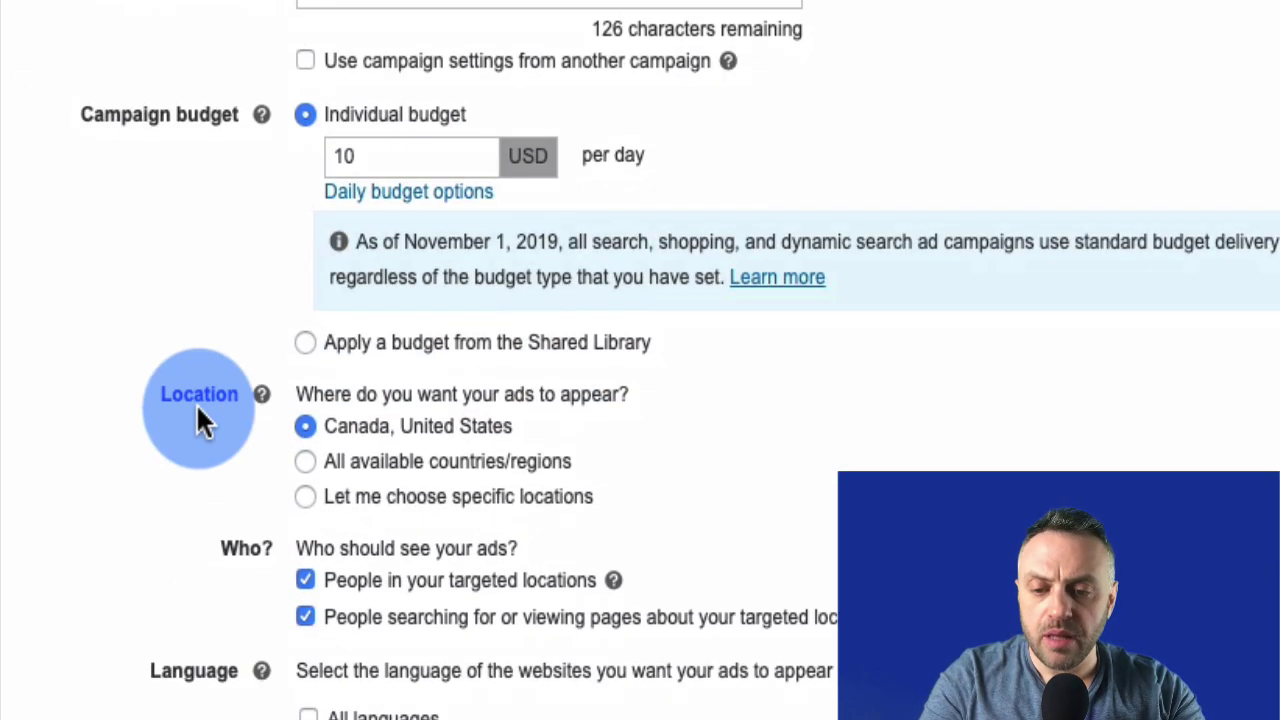
left_click(306, 514)
left_click(486, 584)
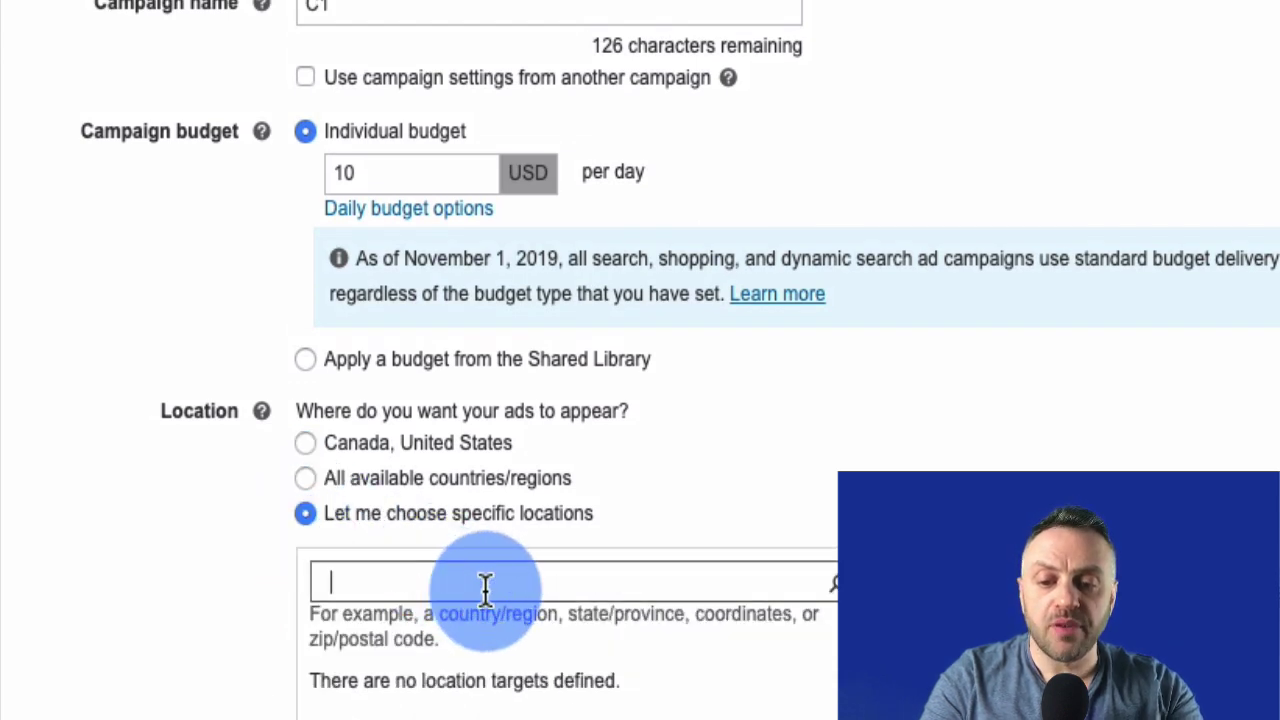
type("United states")
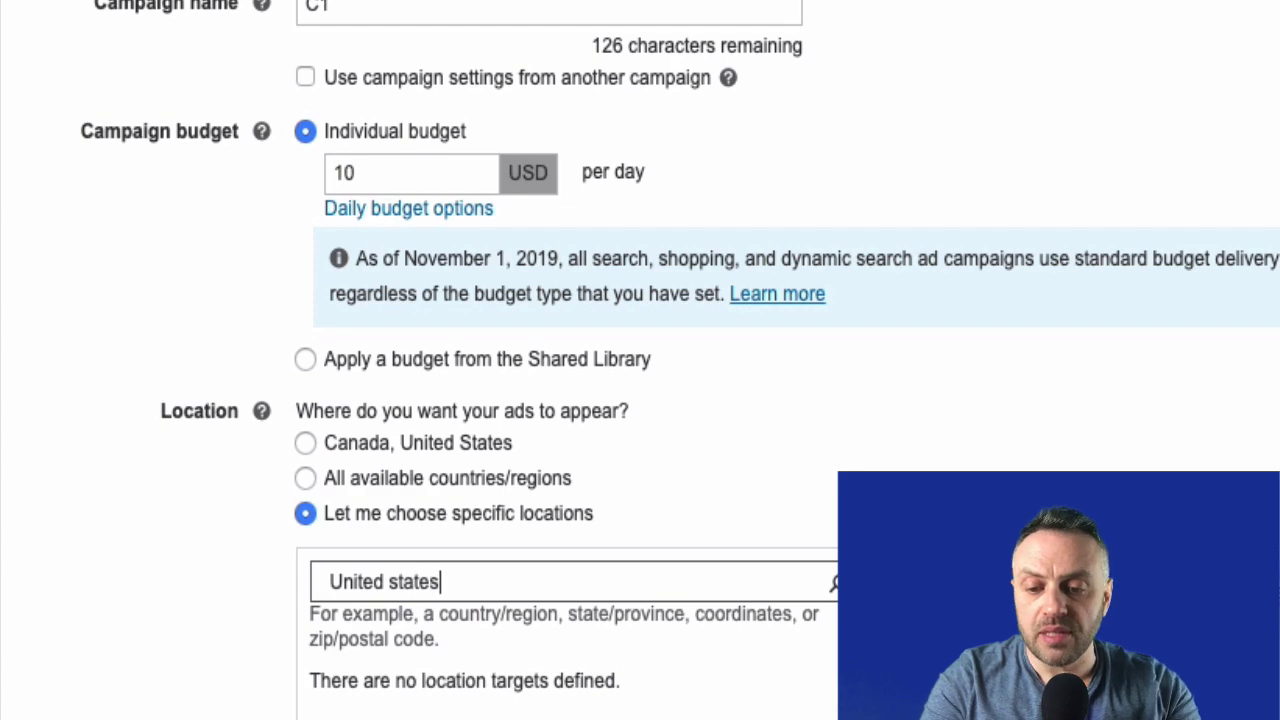
left_click(410, 640)
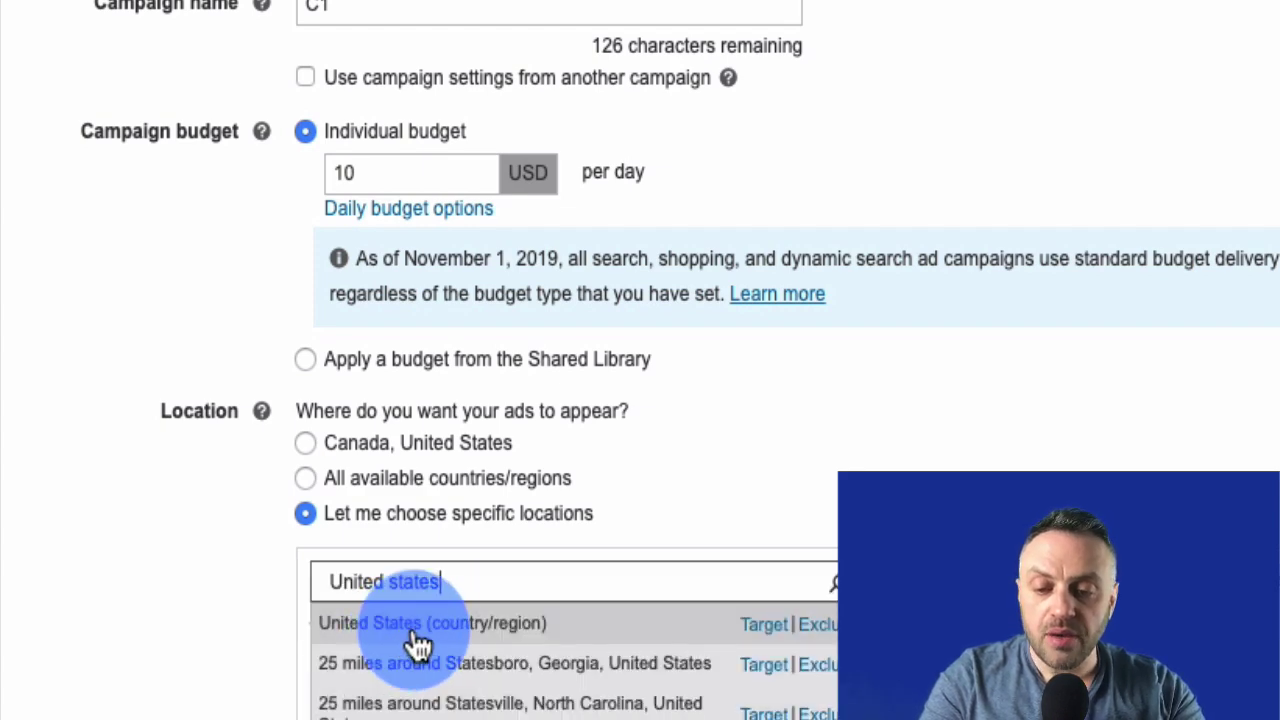
left_click(166, 598)
Exclude people searching for or viewing pages about the targeted locations, and continue to the ad groups and keywords stage
scroll(168, 598, "down", 5)
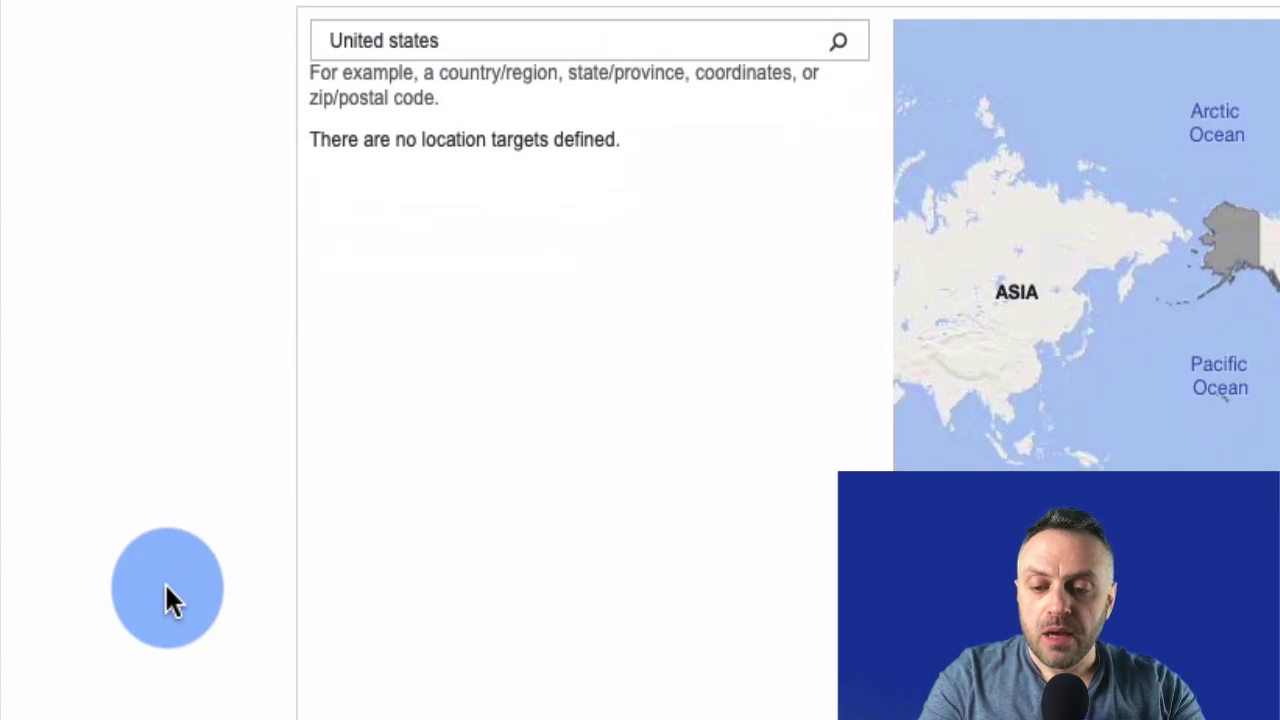
scroll(166, 598, "down", 5)
left_click(303, 625)
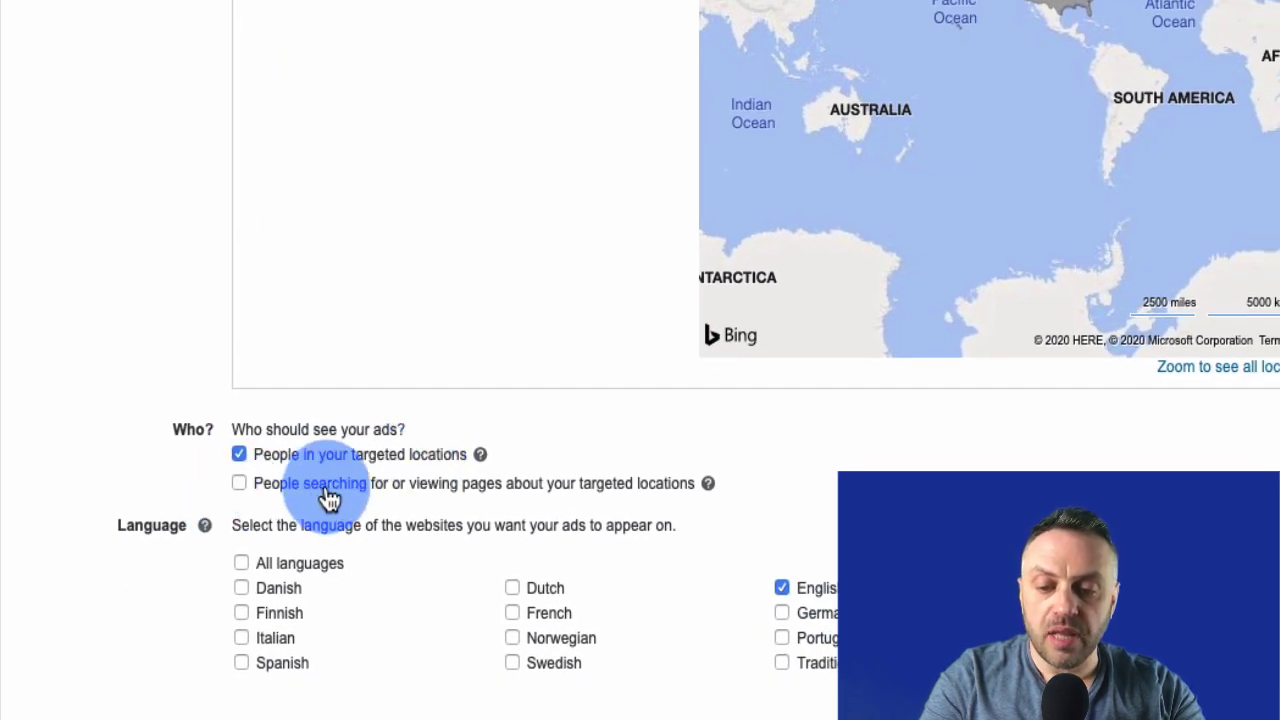
left_click(112, 716)
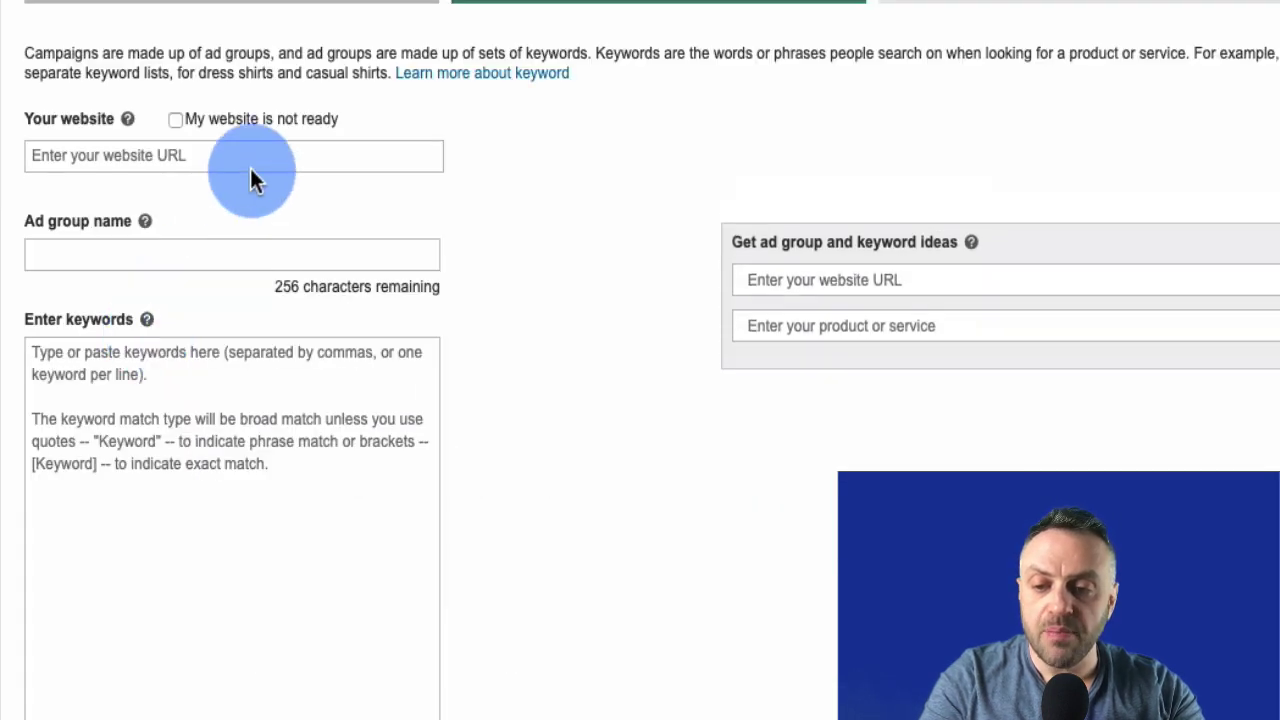
Copy the six product feature lines from the LiveTemp Pro landing page and paste them as the ad group's keywords
left_click(262, 156)
left_click(272, 481)
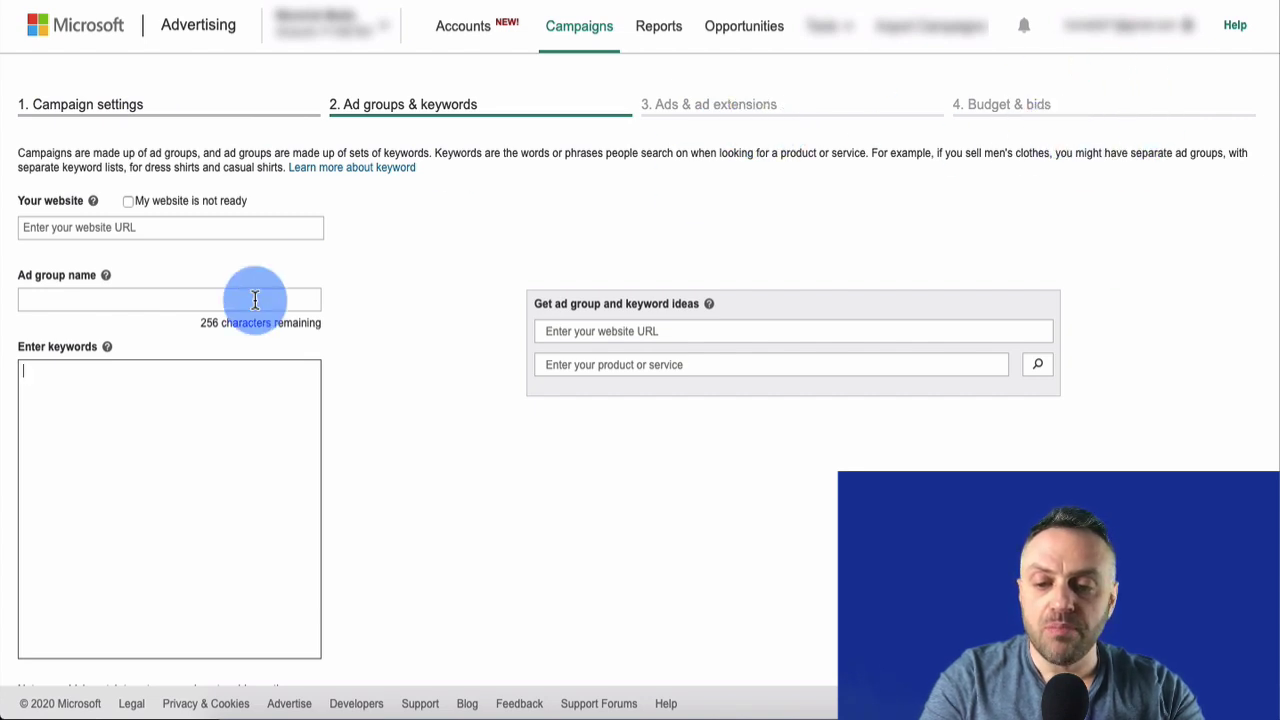
left_click(127, 389)
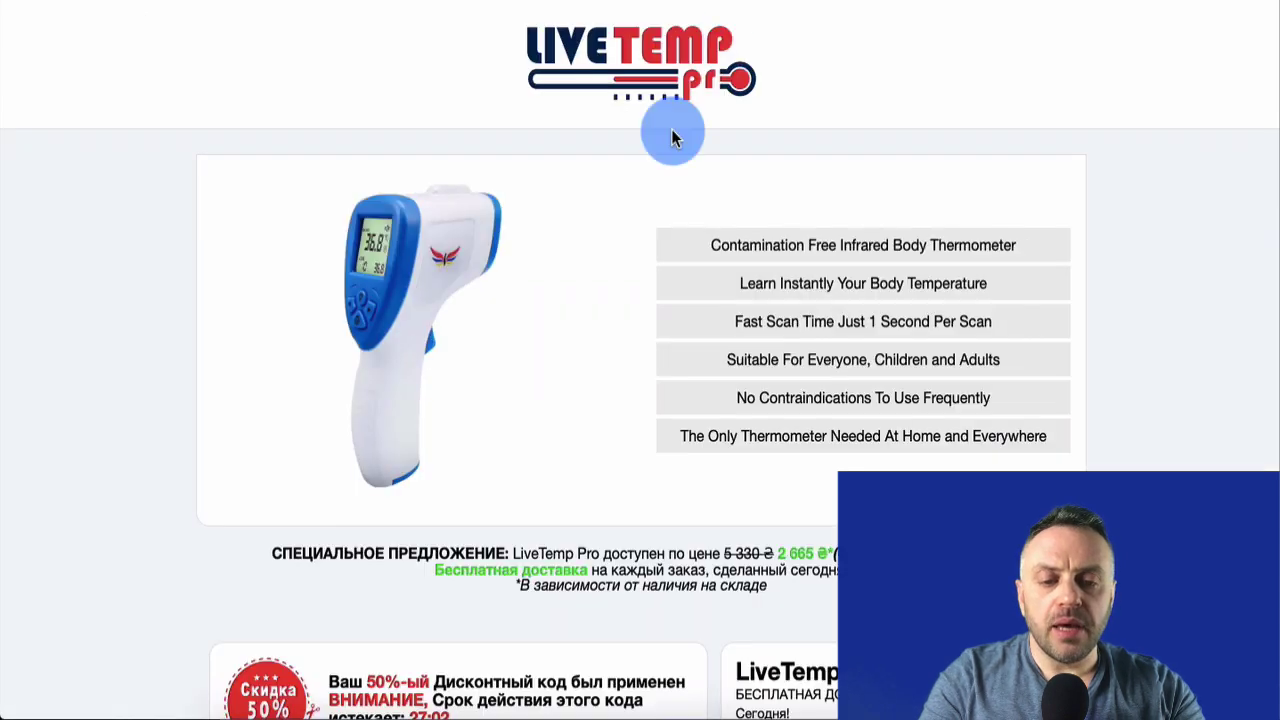
left_click_drag(1030, 250, 1050, 440)
key("ctrl+c")
left_click(708, 248)
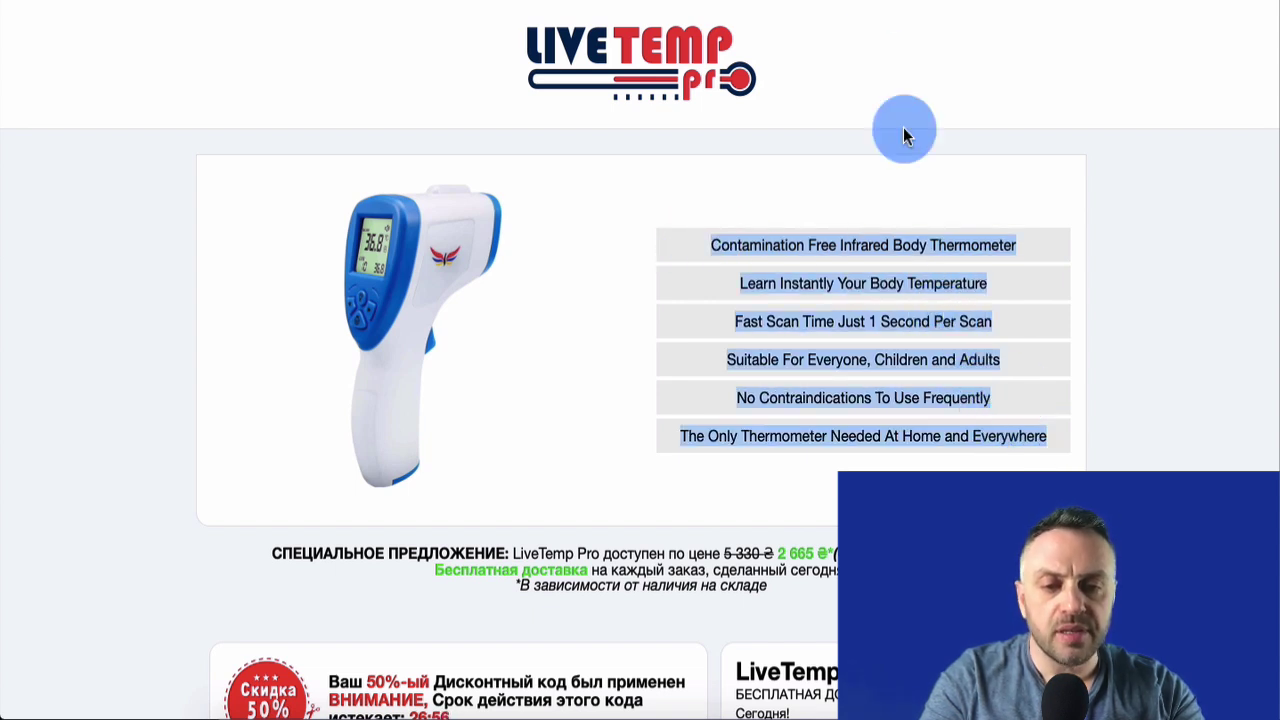
key("ctrl+Tab")
left_click(149, 394)
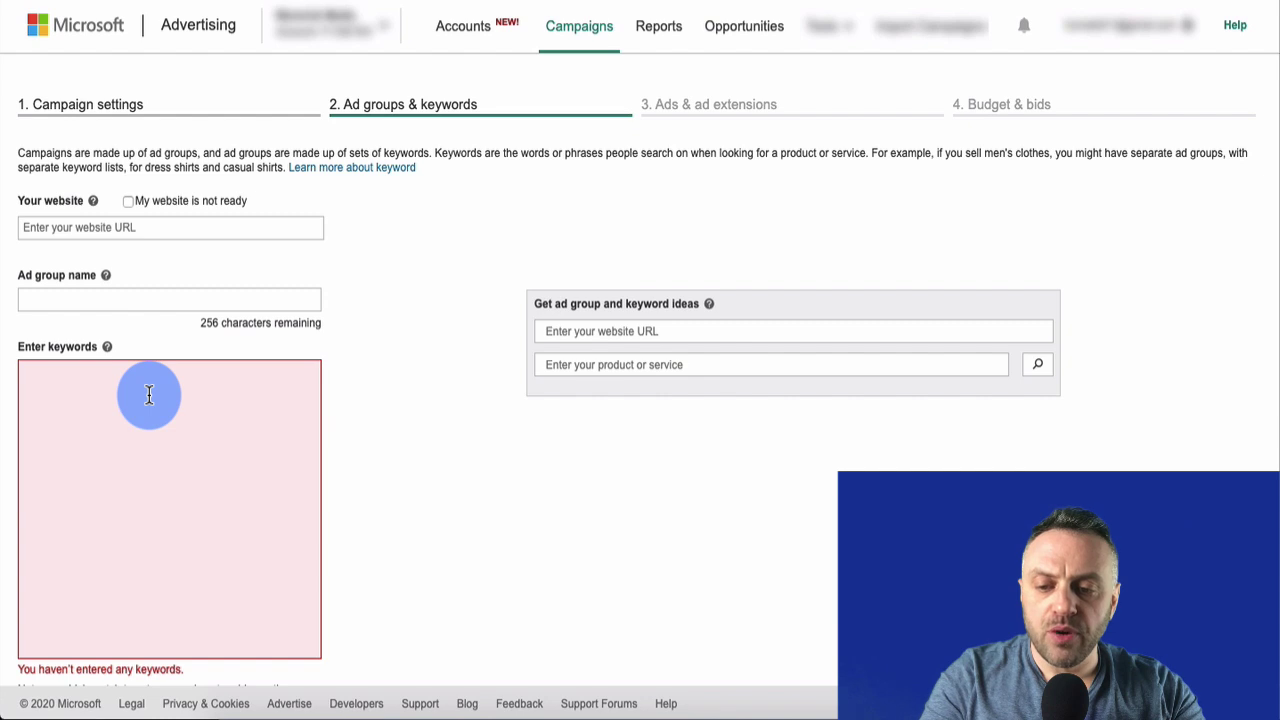
key("ctrl+v")
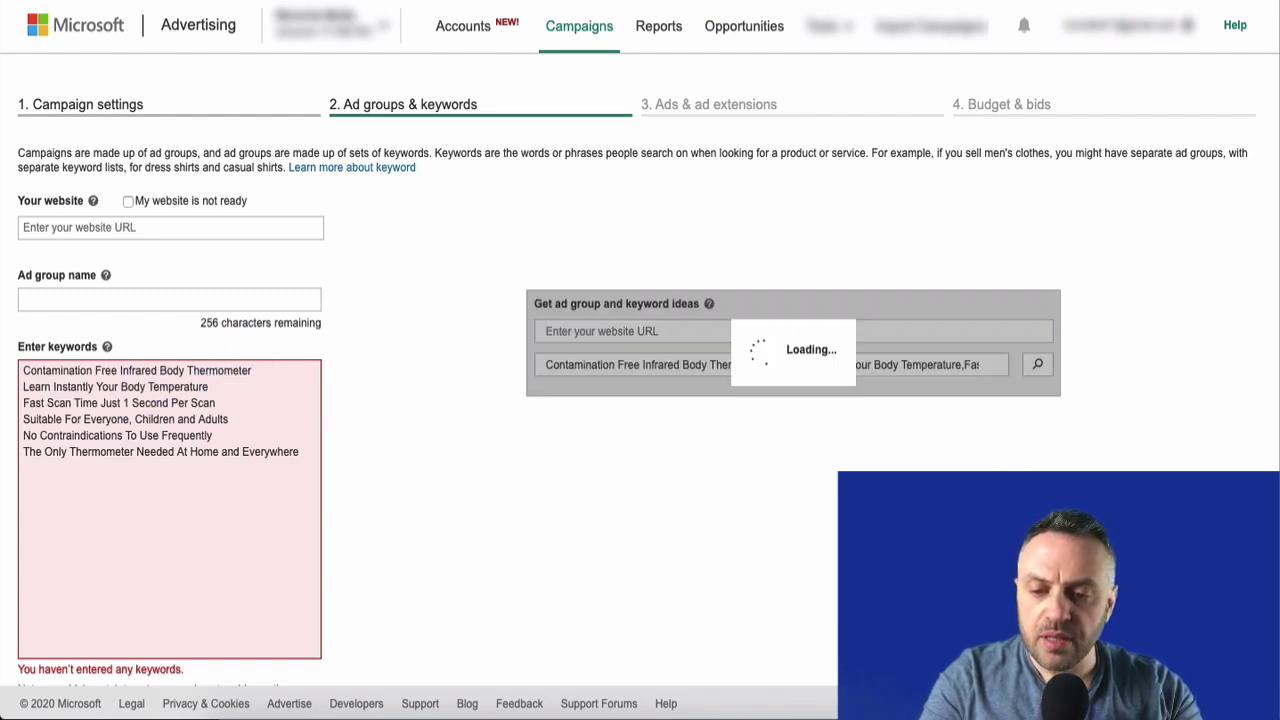
Shorten the first keyword to "Contamination Free Thermometer"
key("BackSpace")
key("BackSpace")
key("BackSpace")
key("BackSpace")
key("BackSpace")
key("BackSpace")
key("BackSpace")
key("BackSpace")
key("BackSpace")
key("BackSpace")
key("BackSpace")
key("BackSpace")
key("BackSpace")
key("BackSpace")
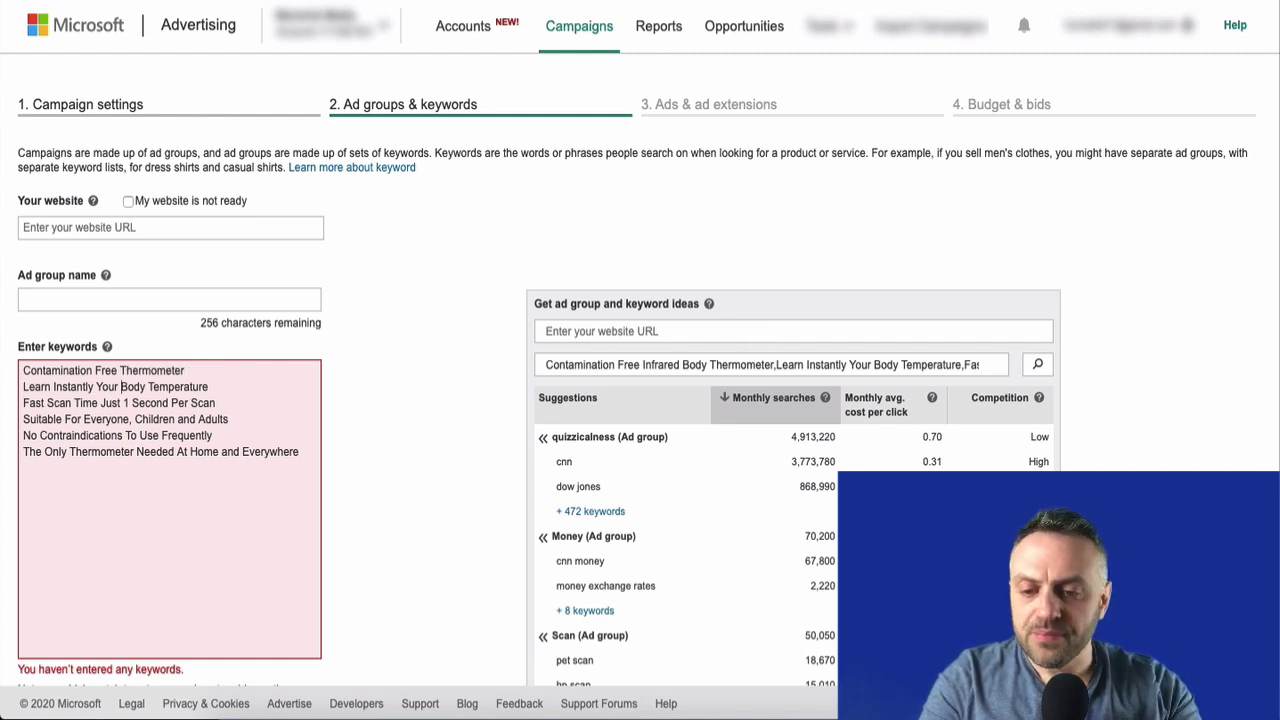
Shorten the second keyword to "Learn Body Temperature"
key("ctrl+BackSpace")
key("ctrl+BackSpace")
key("ctrl+BackSpace")
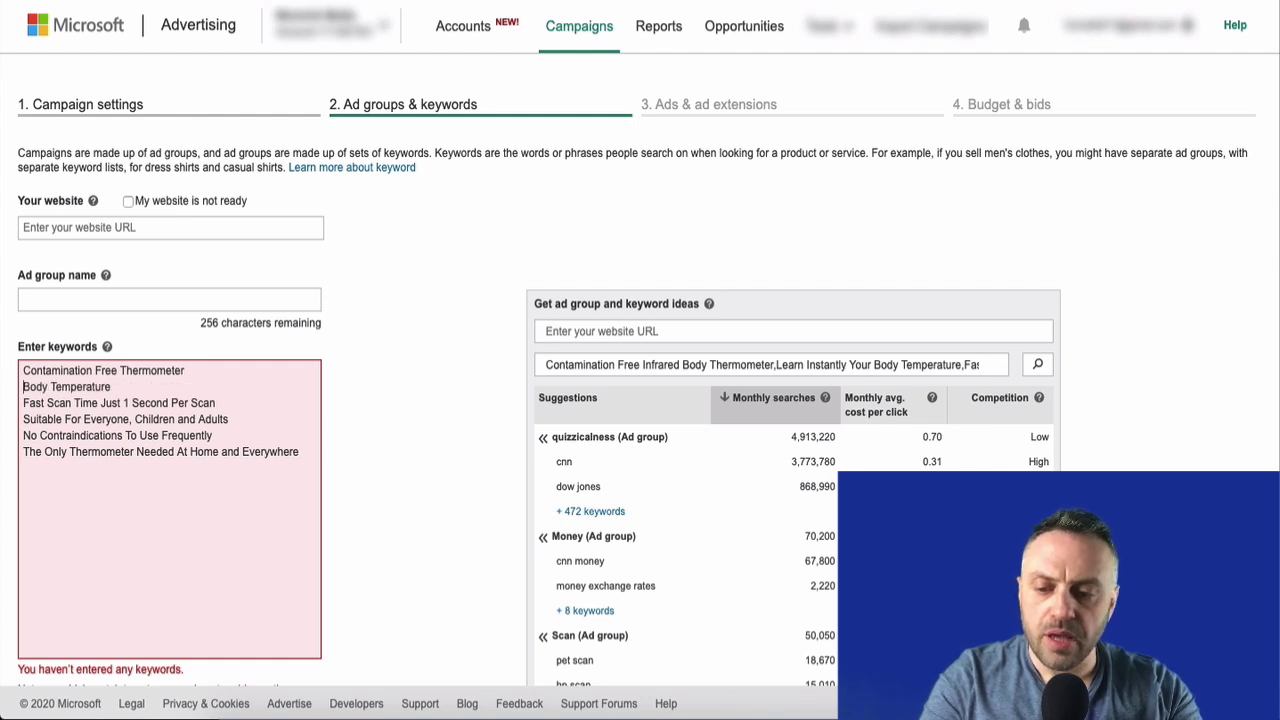
type("Learn")
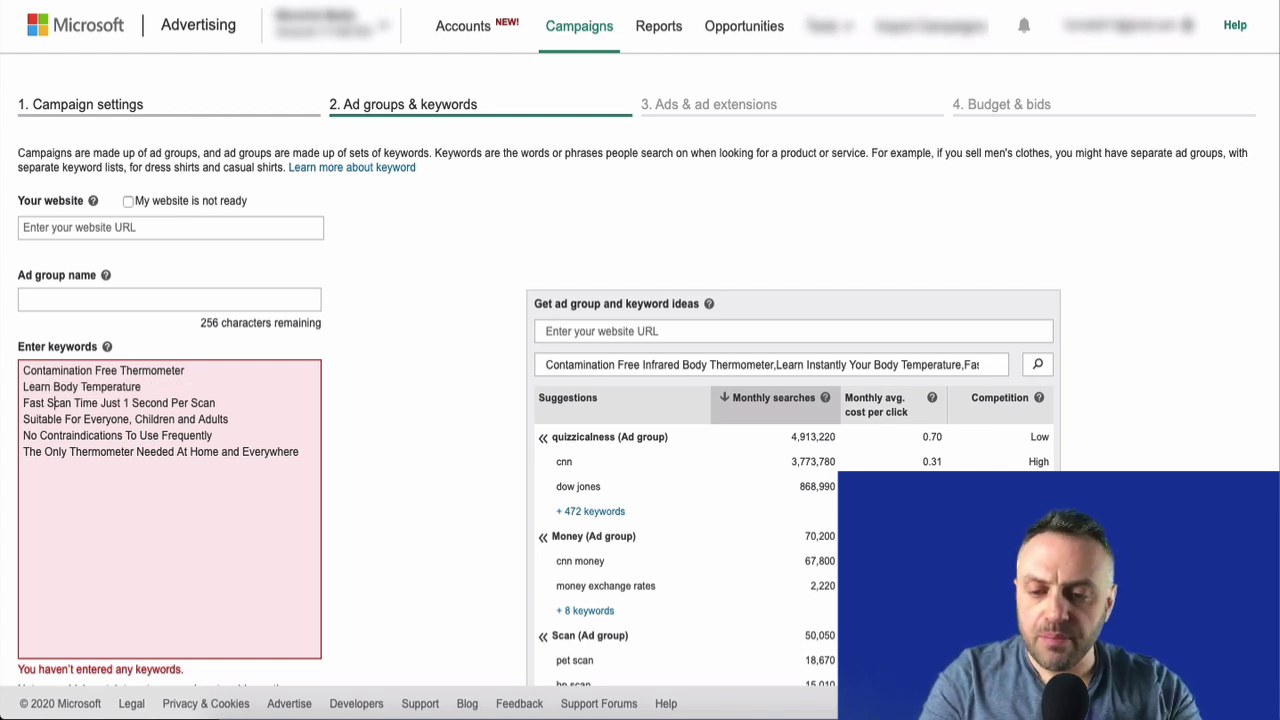
Delete the last four keywords, from "Fast Scan Time Just 1 Second Per Scan" through "The Only Thermometer Needed At Home and Everywhere"
key("Home")
key("shift+Down")
key("shift+Down")
key("shift+Down")
key("shift+Down")
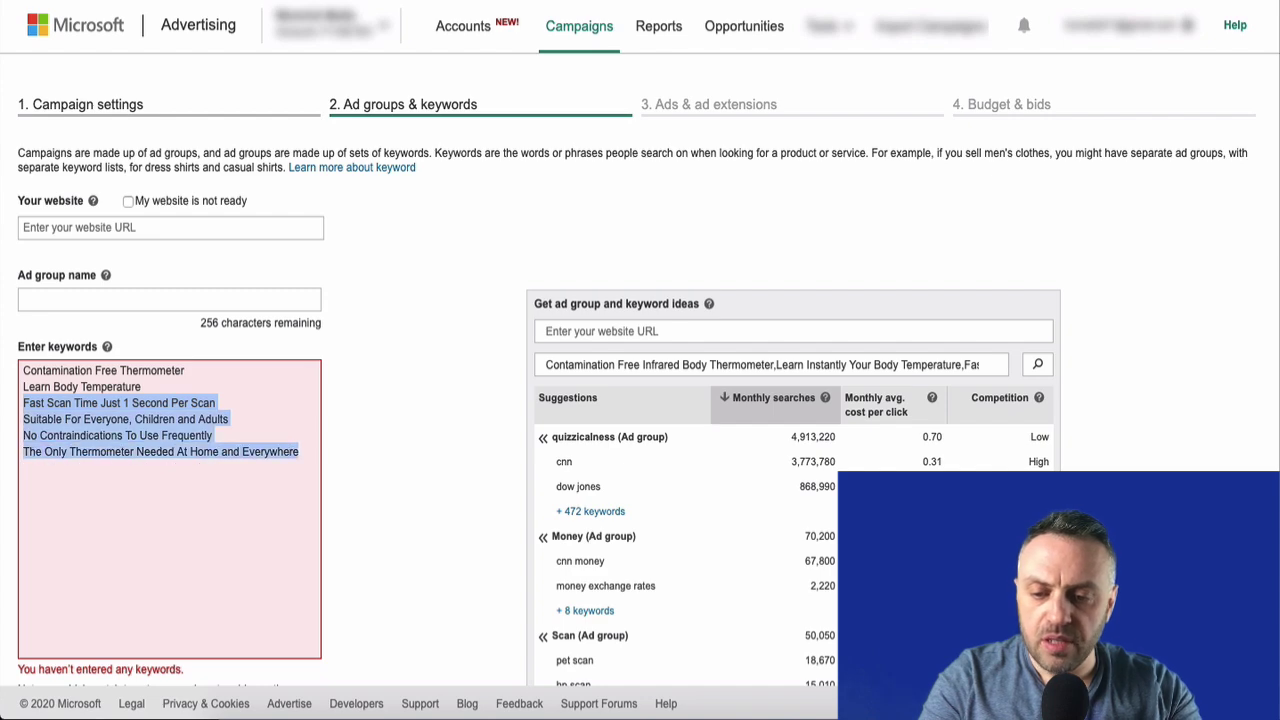
key("BackSpace")
Enter "body thermometer" in the website URL field of the keyword ideas tool and look through the suggestions
scroll(475, 476, "down", 3)
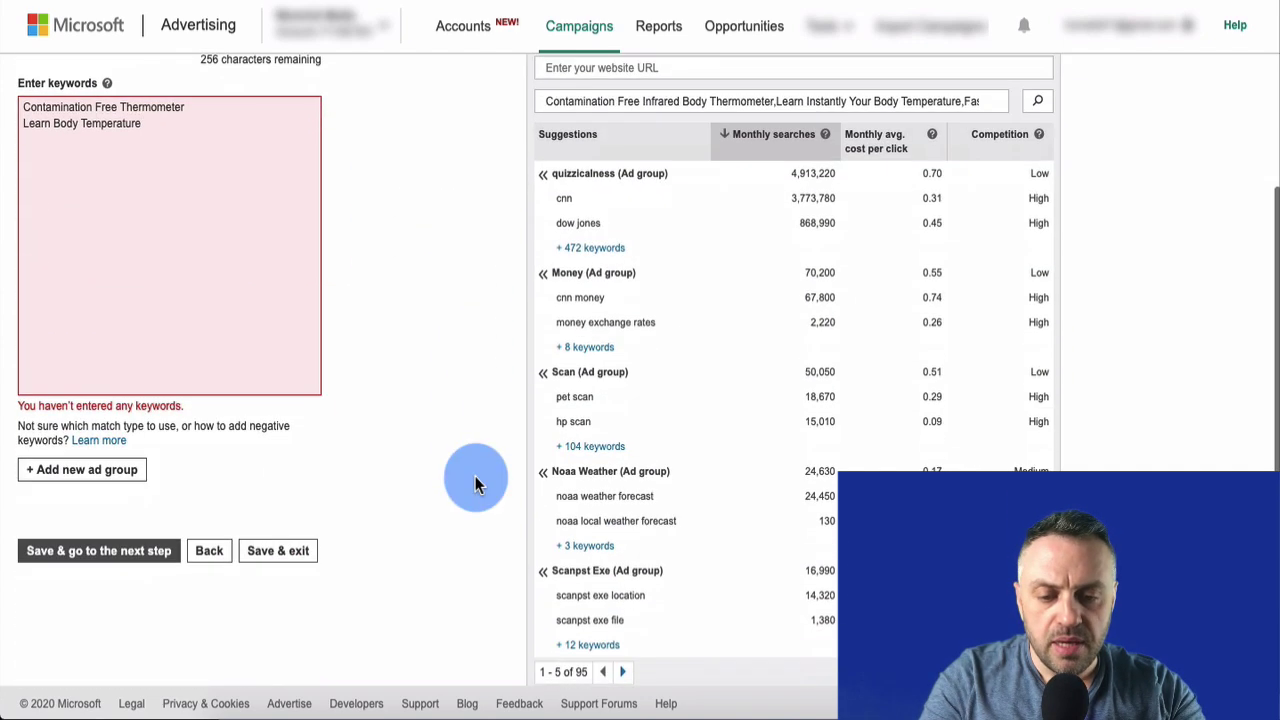
scroll(700, 420, "down", 1)
scroll(700, 415, "up", 3)
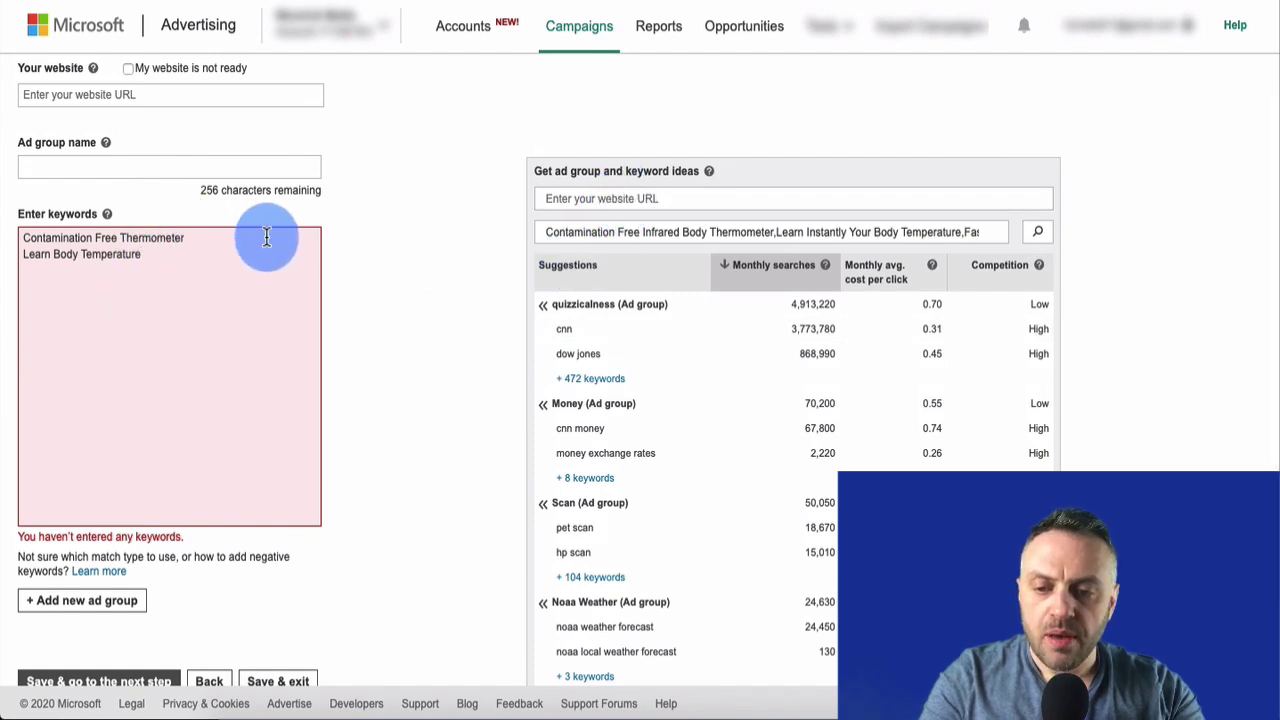
left_click(593, 196)
type("body t")
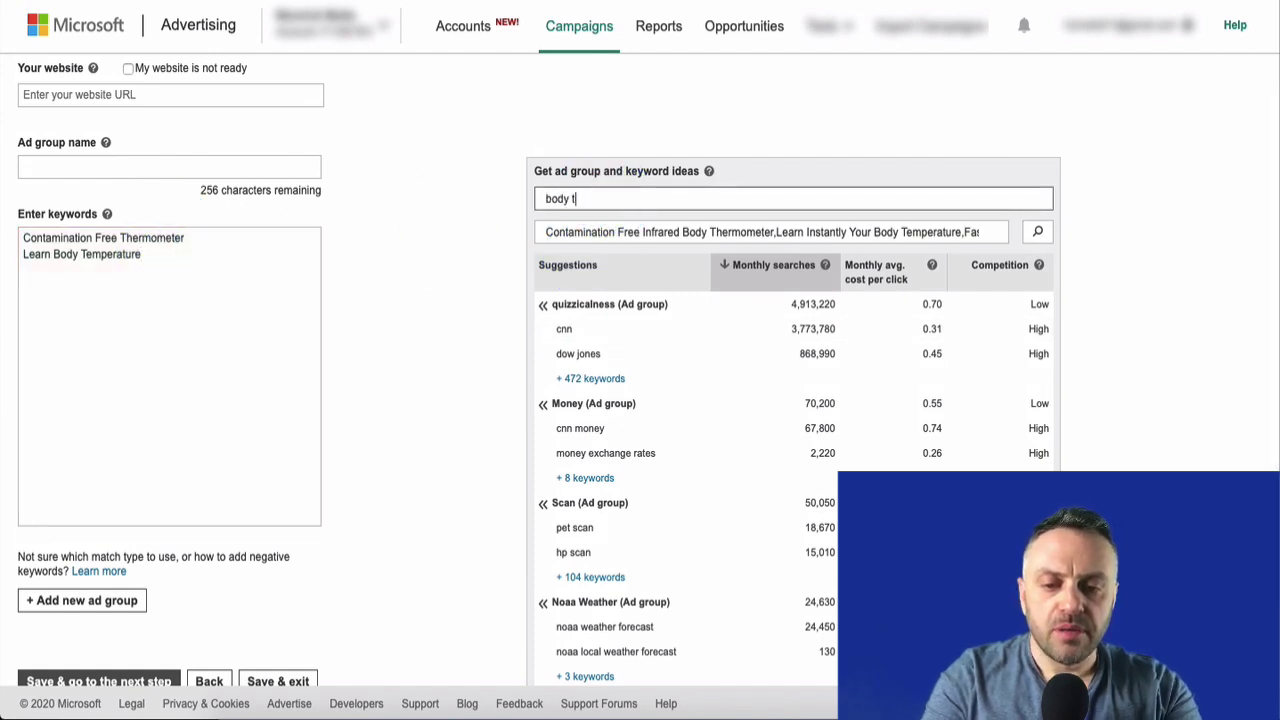
type("hermomete")
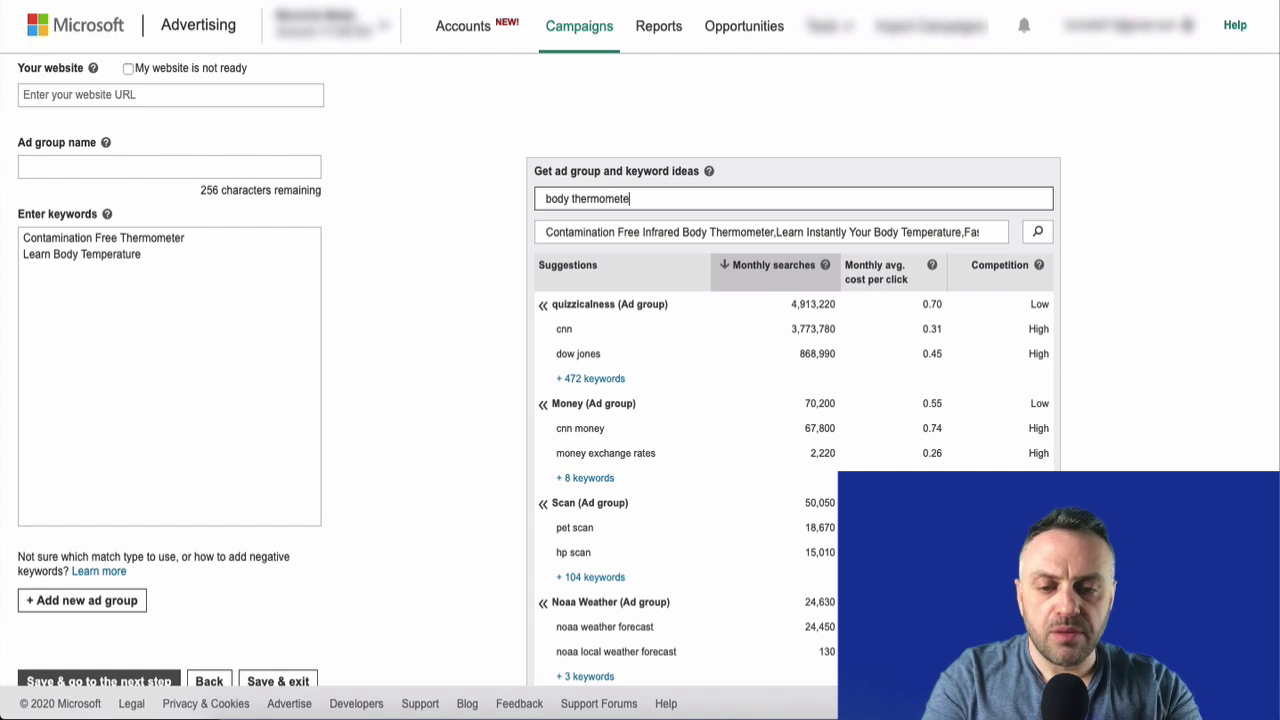
type("r")
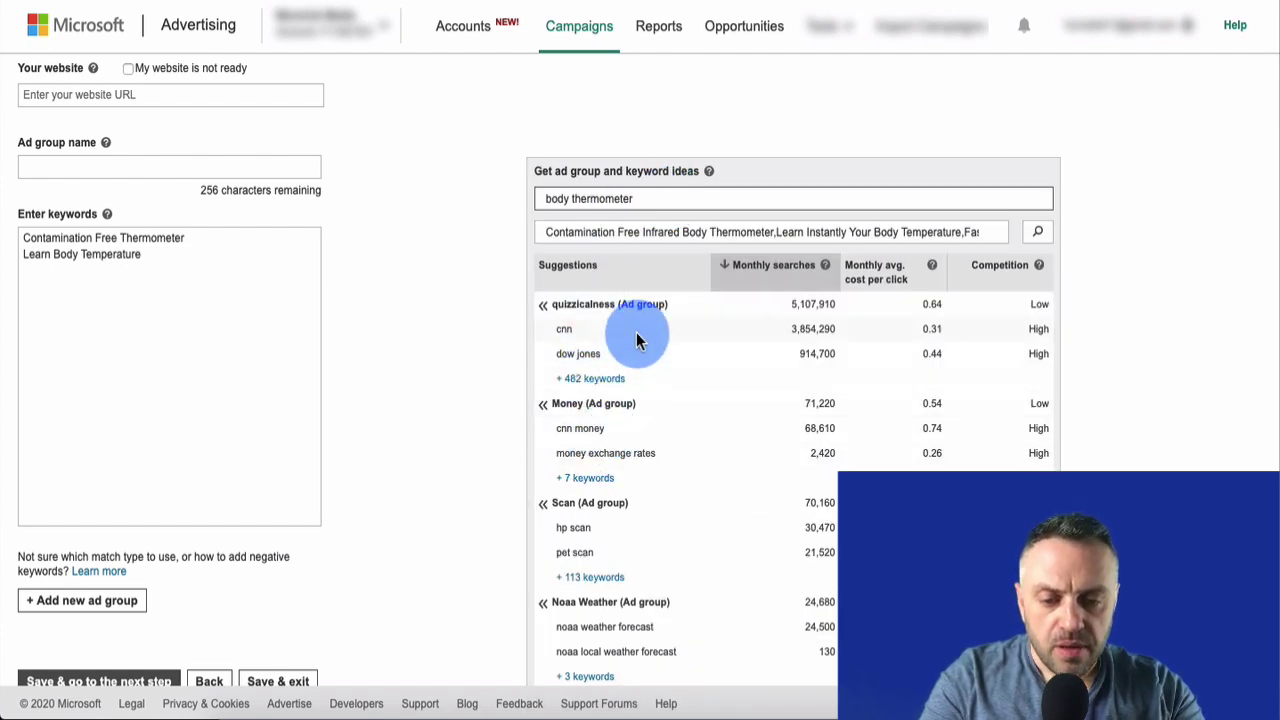
scroll(637, 336, "down", 2)
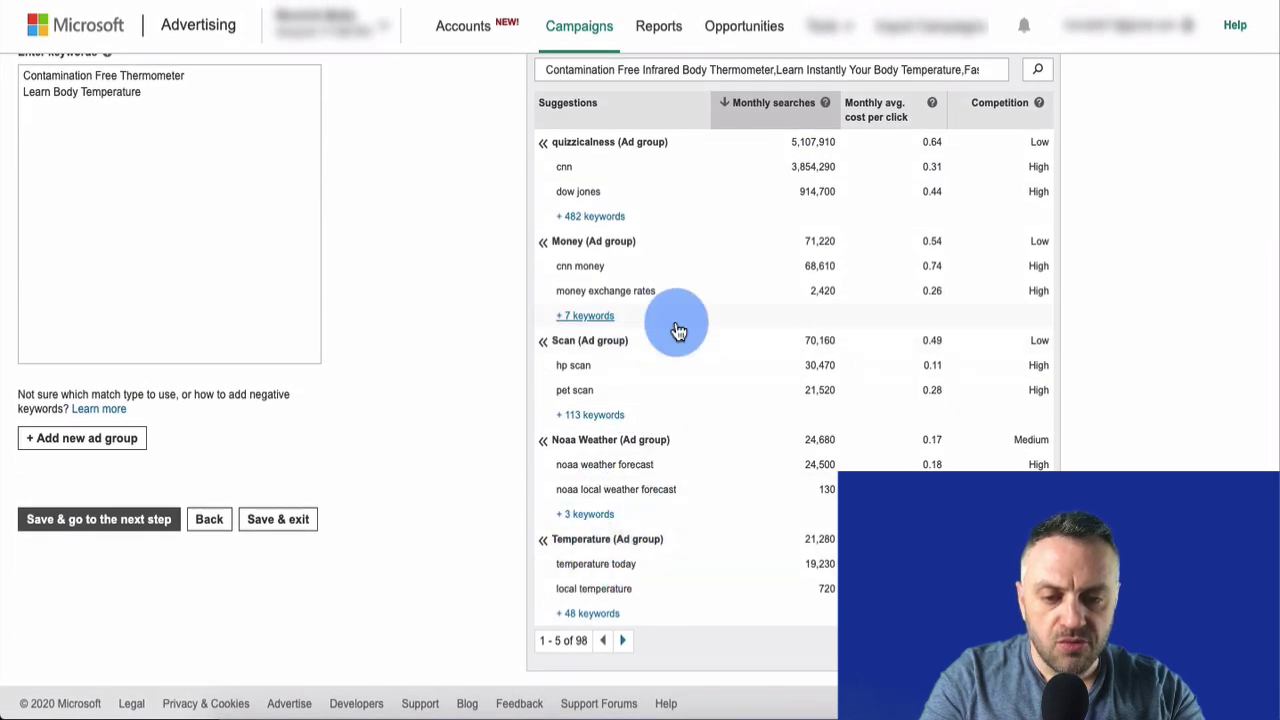
scroll(677, 329, "up", 2)
Clear the product or service field and replace "thermometer" in the idea search with "Thermometer" copied from the first keyword
left_click(709, 207)
key("ctrl+a")
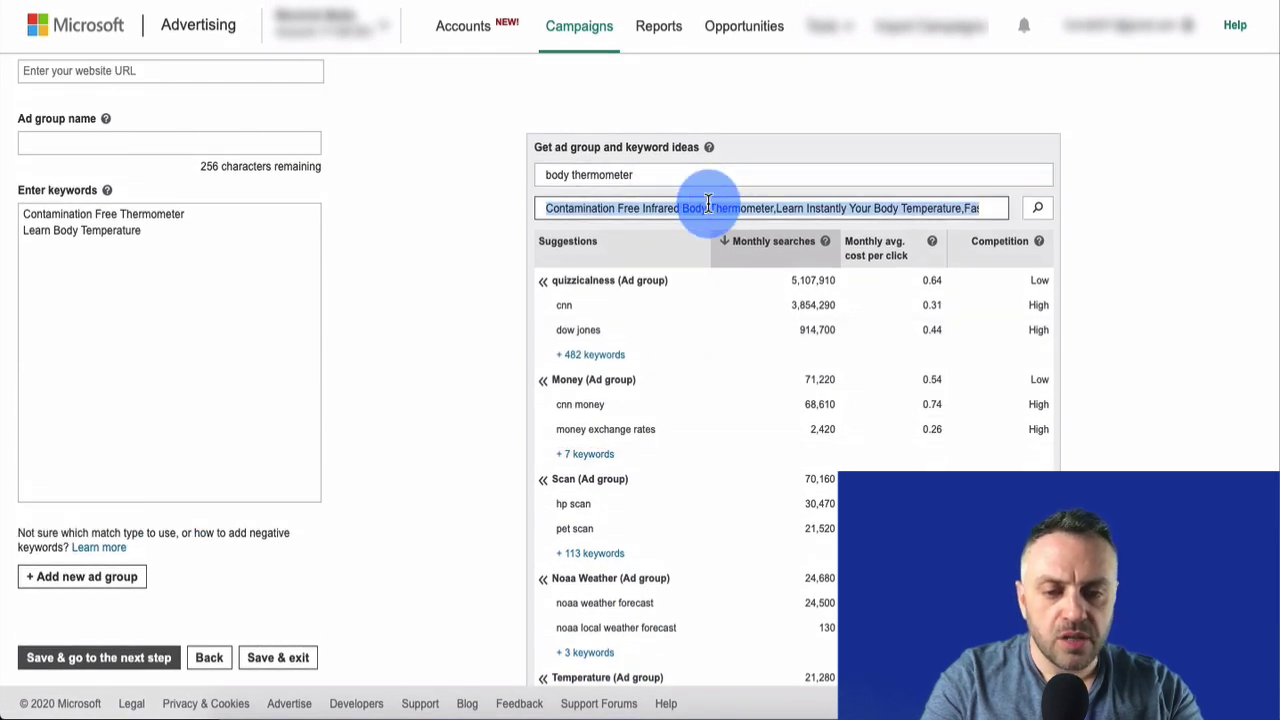
key("BackSpace")
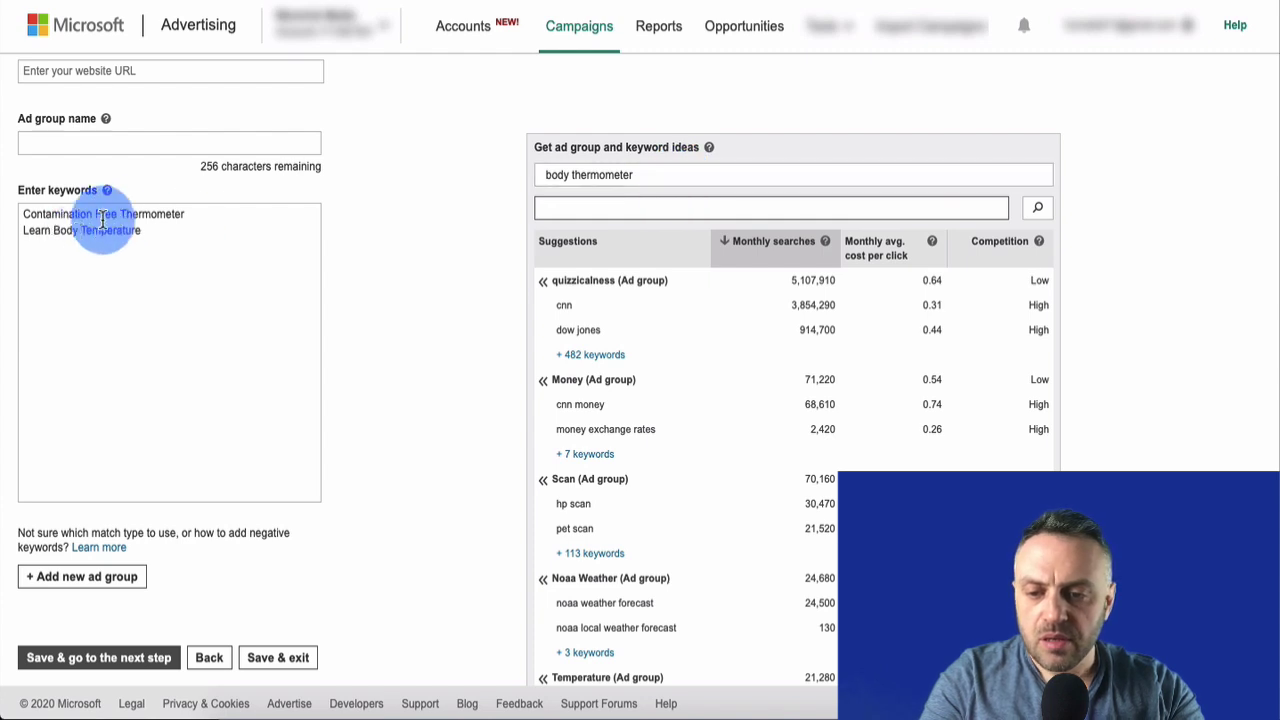
double_click(176, 213)
key("ctrl+c")
double_click(601, 175)
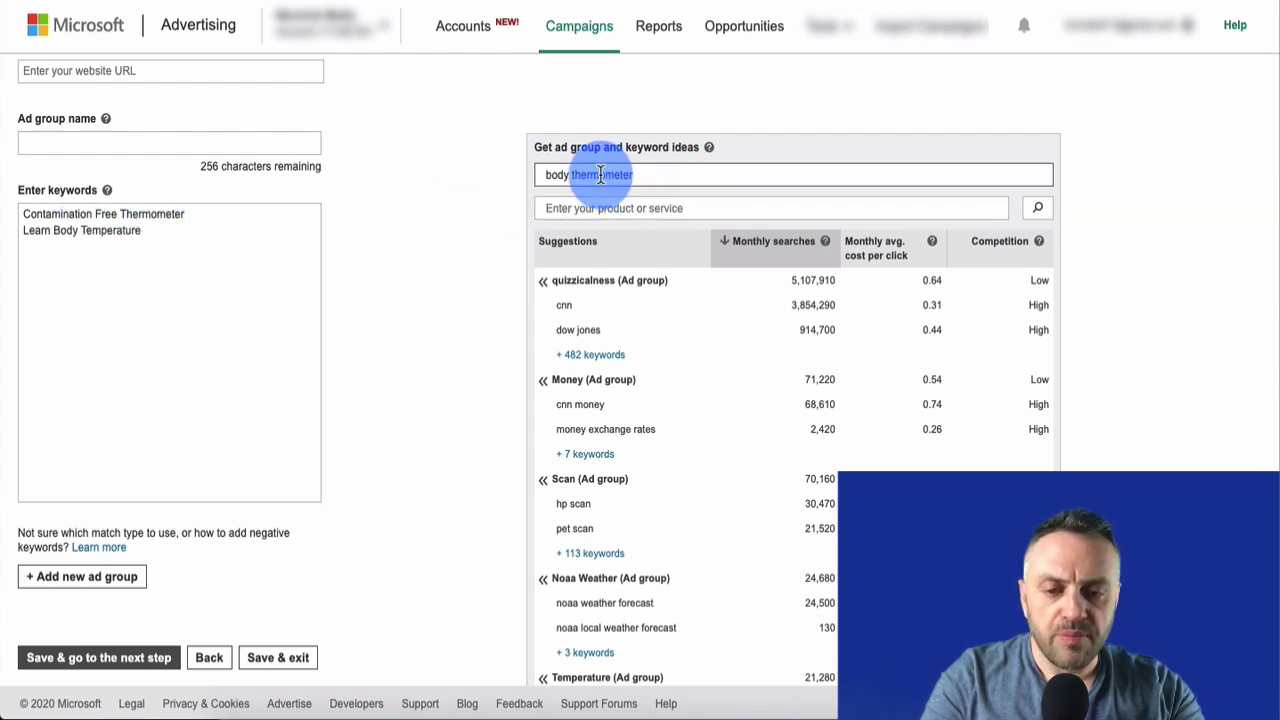
key("ctrl+v")
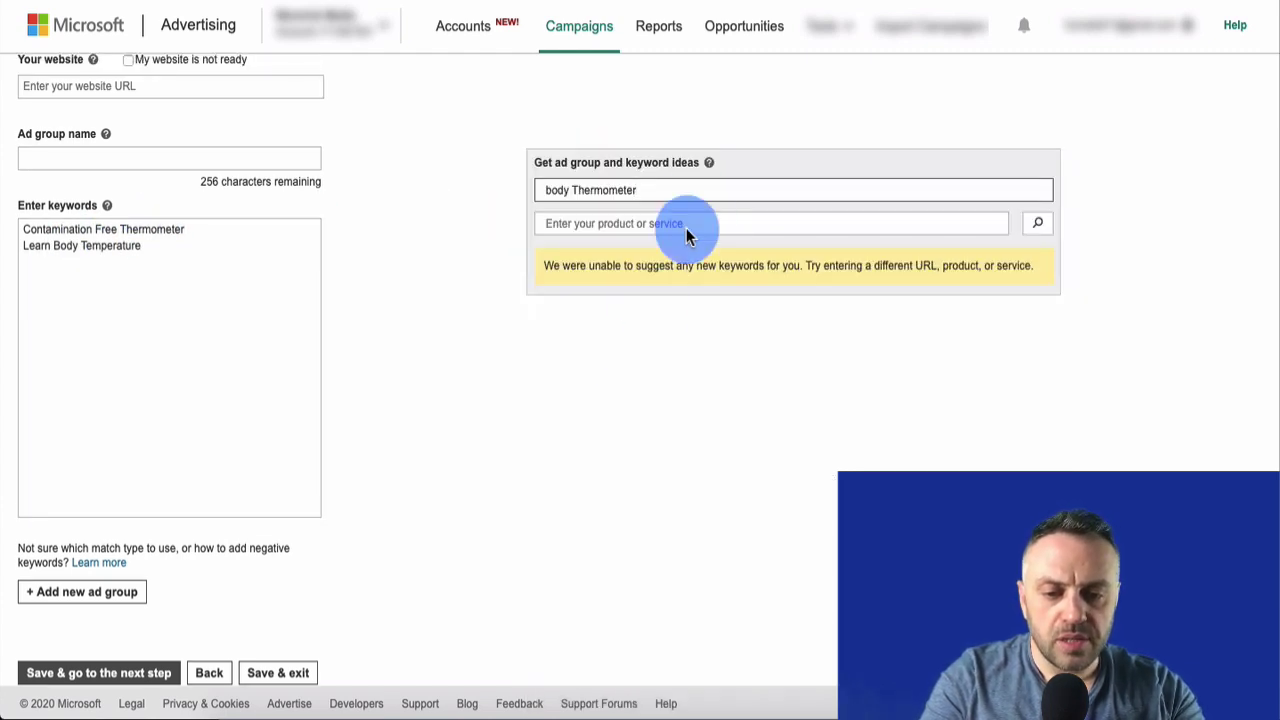
Search Google for "body thermometer" and open the Cleveland Clinic article "How To Use A Thermometer To Take Your Temperature"
triple_click(695, 192)
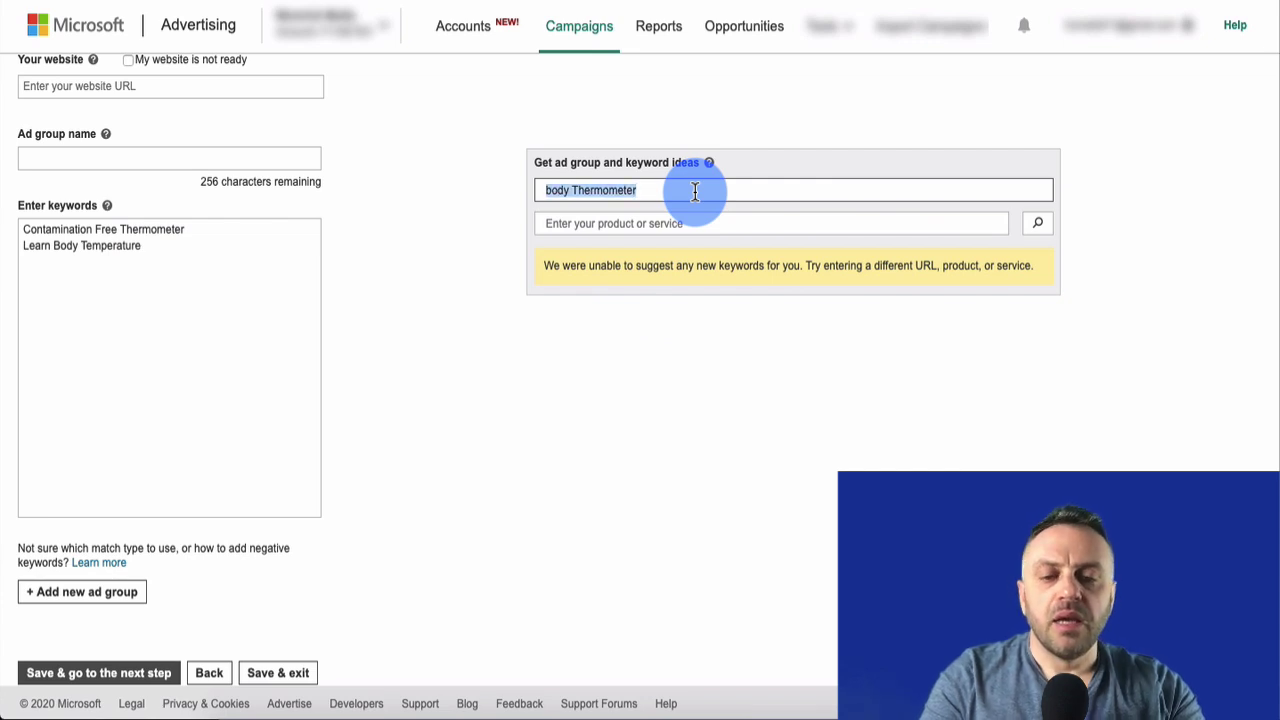
key("ctrl+c")
key("ctrl+t")
key("ctrl+v")
key("Return")
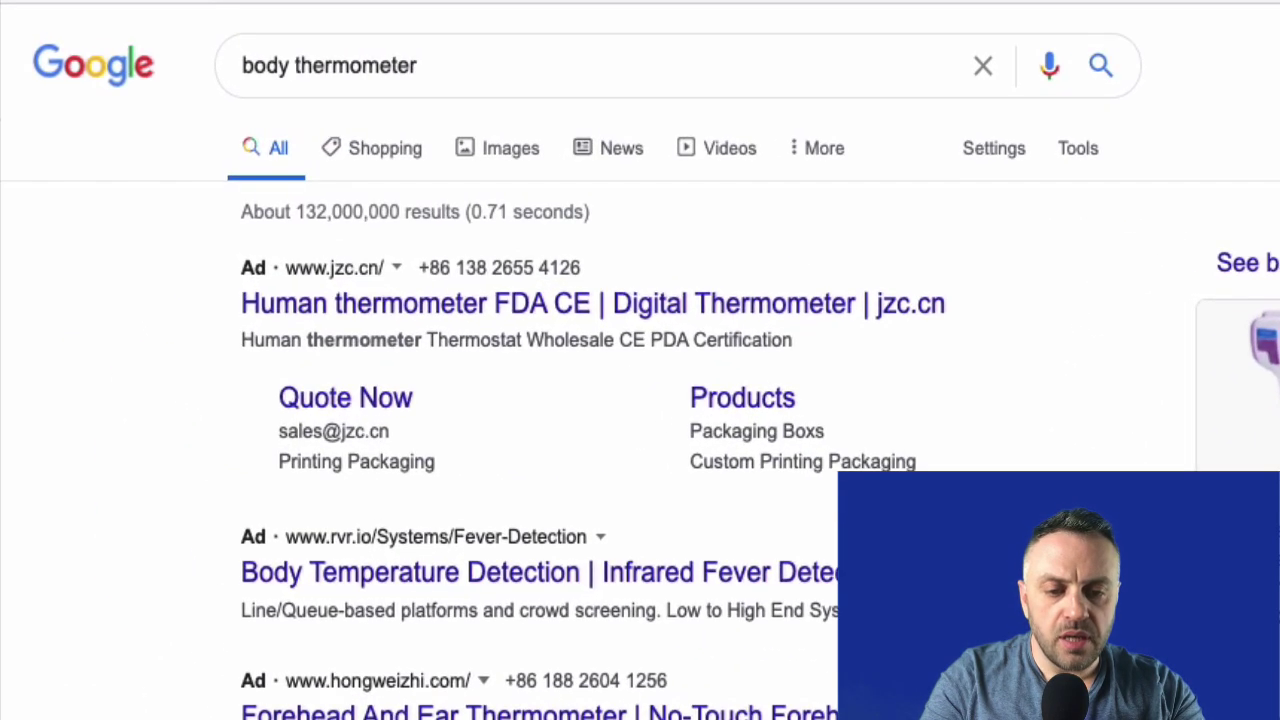
scroll(623, 617, "down", 15)
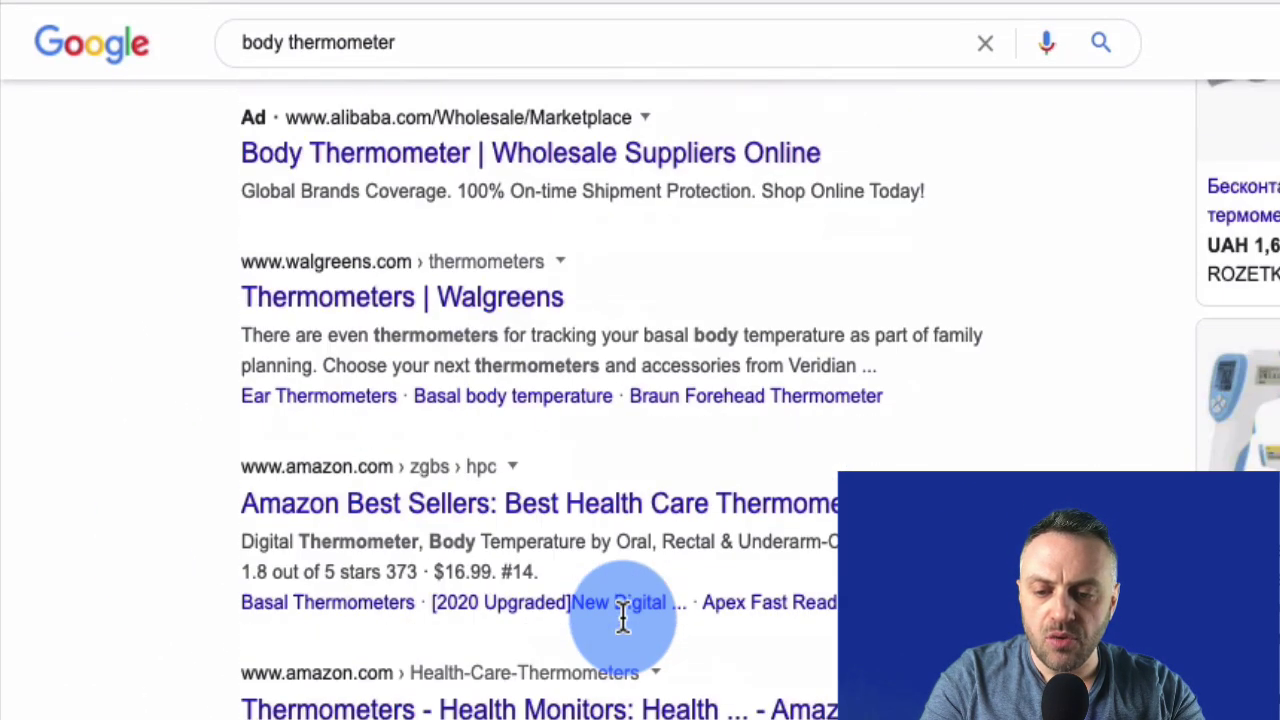
scroll(623, 617, "down", 5)
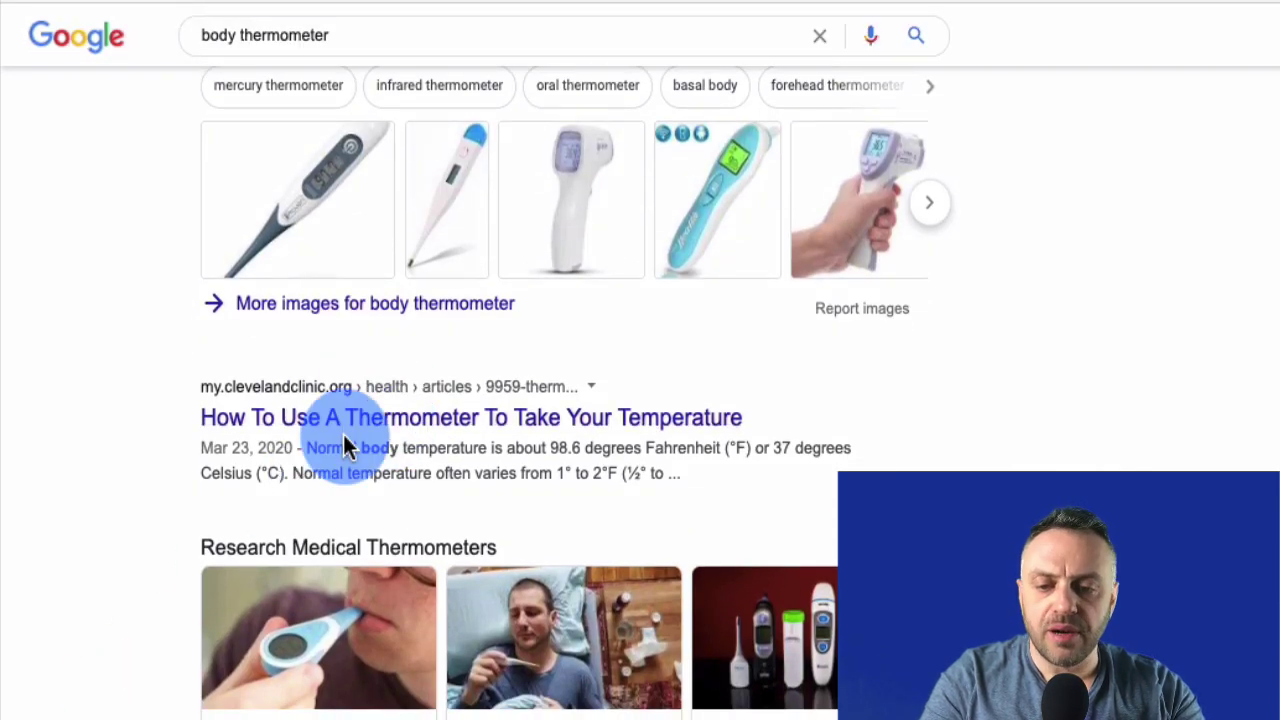
left_click(445, 420)
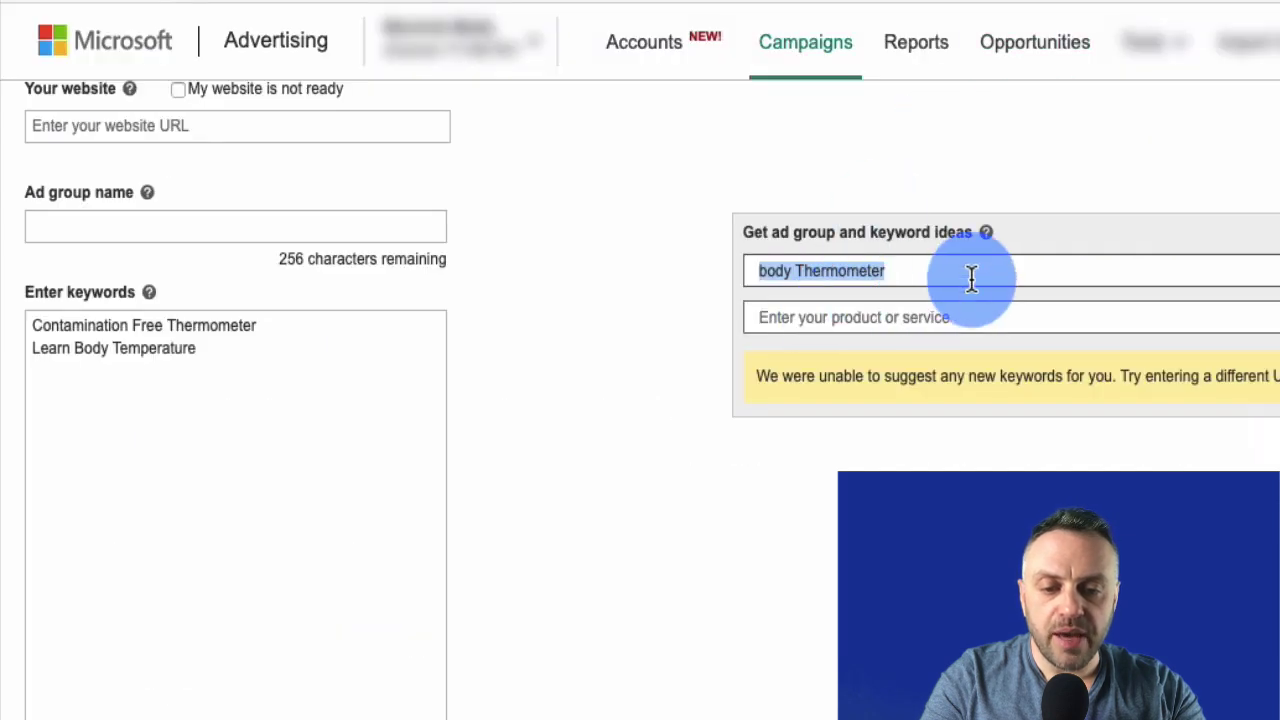
Back in Microsoft Advertising, get keyword ideas from the Cleveland Clinic article's URL and browse the suggested ad groups
key("BackSpace")
left_click(943, 267)
key("ctrl+v")
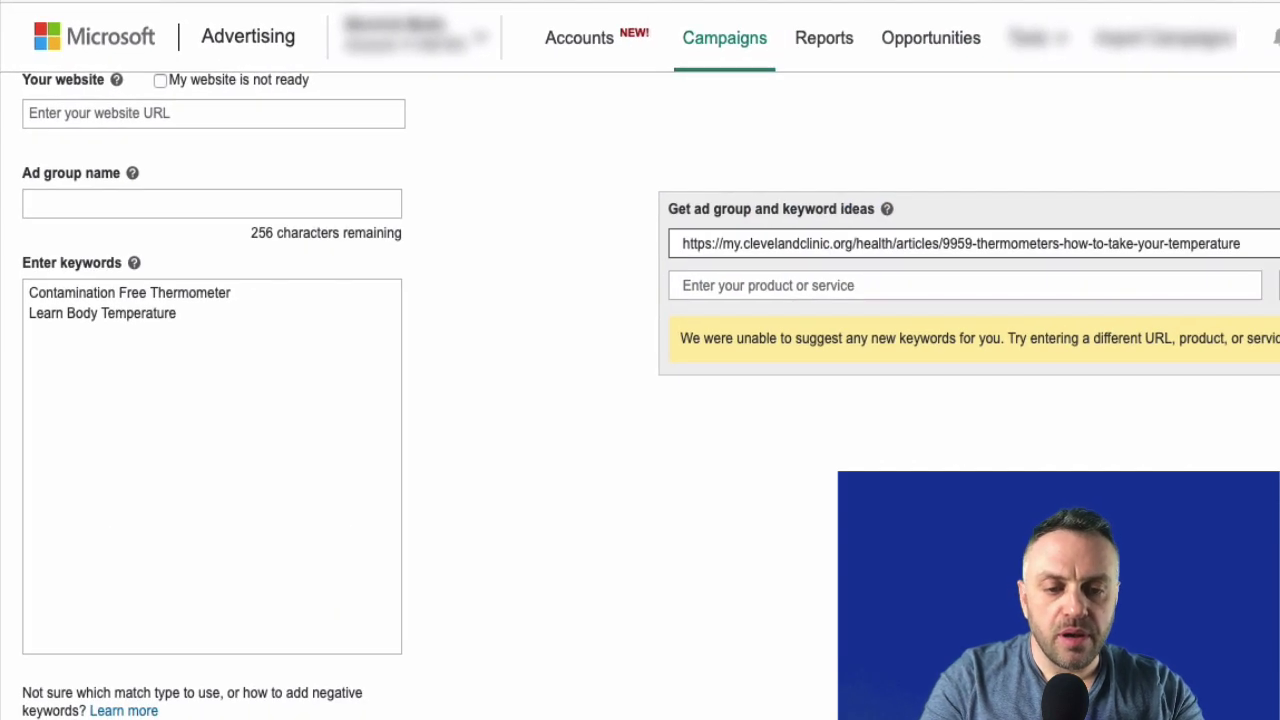
left_click(1272, 283)
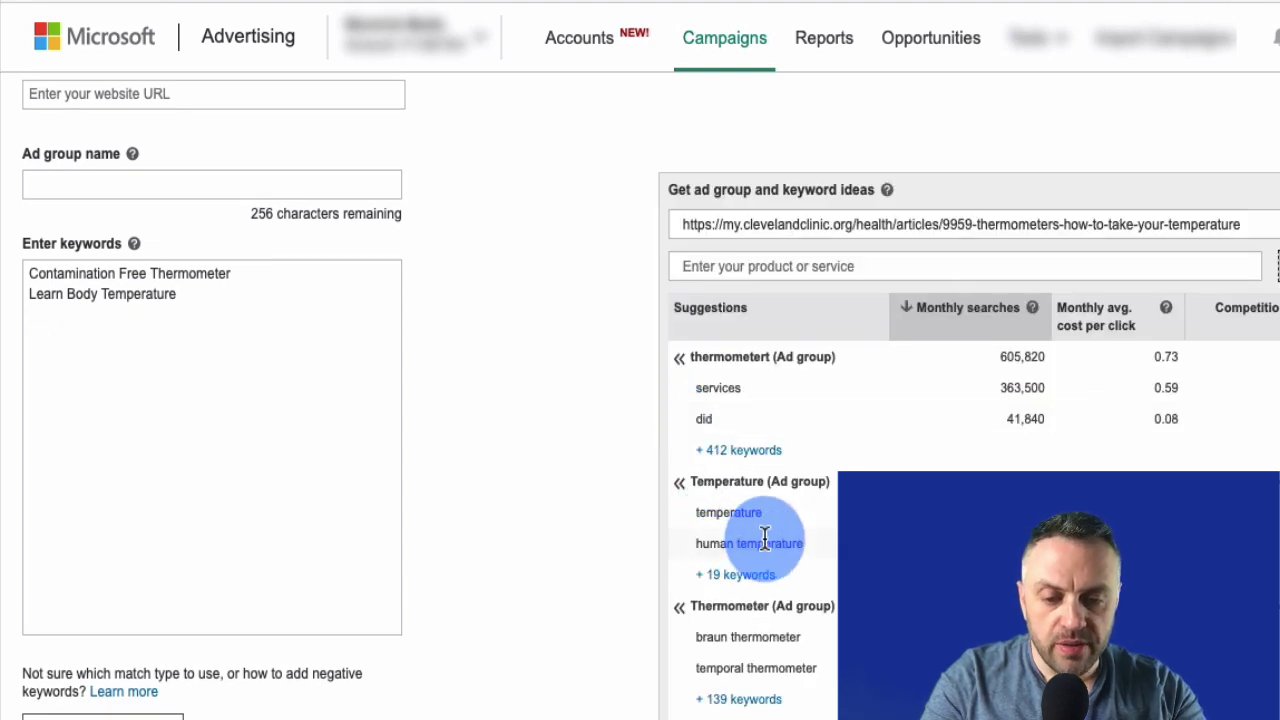
scroll(768, 534, "down", 3)
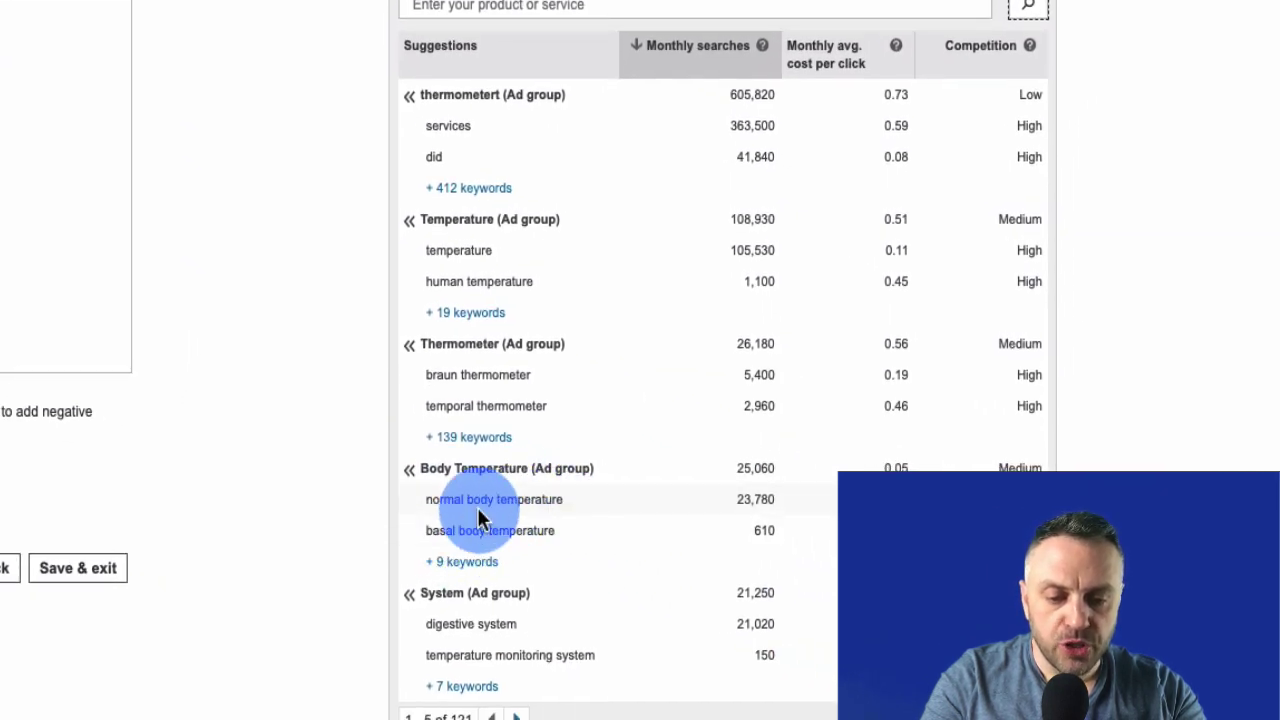
scroll(478, 512, "down", 2)
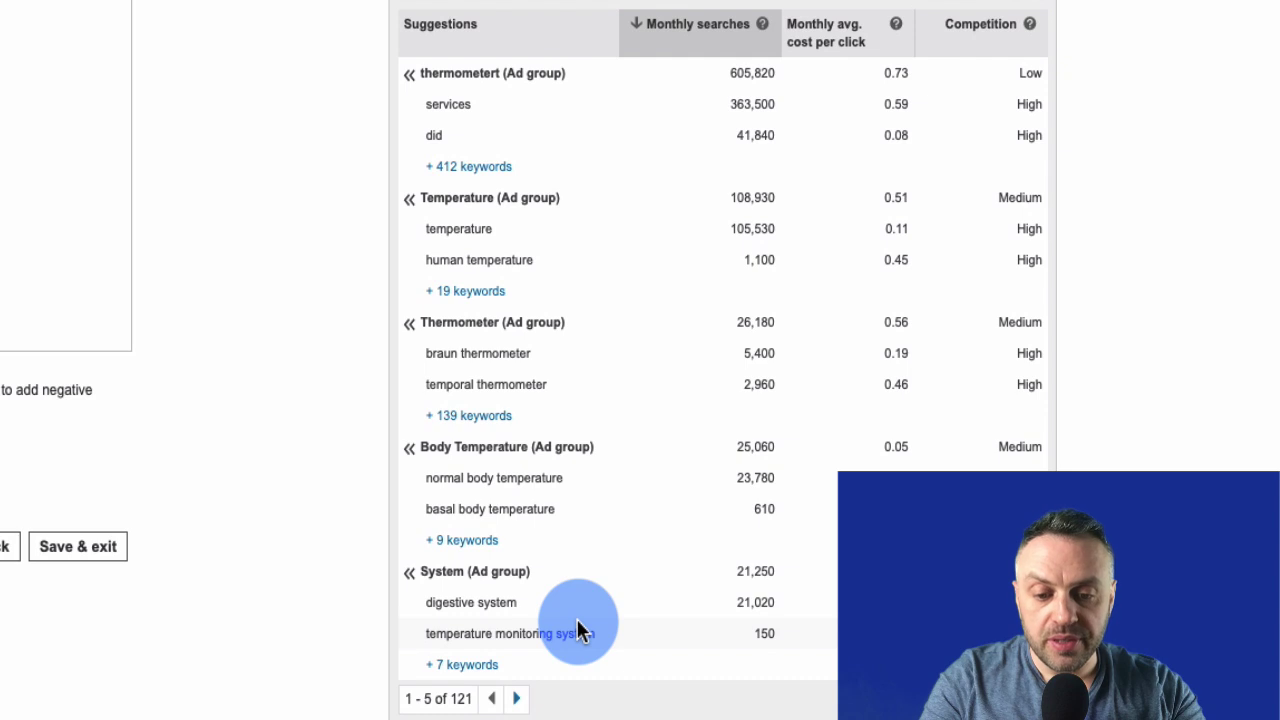
left_click(526, 698)
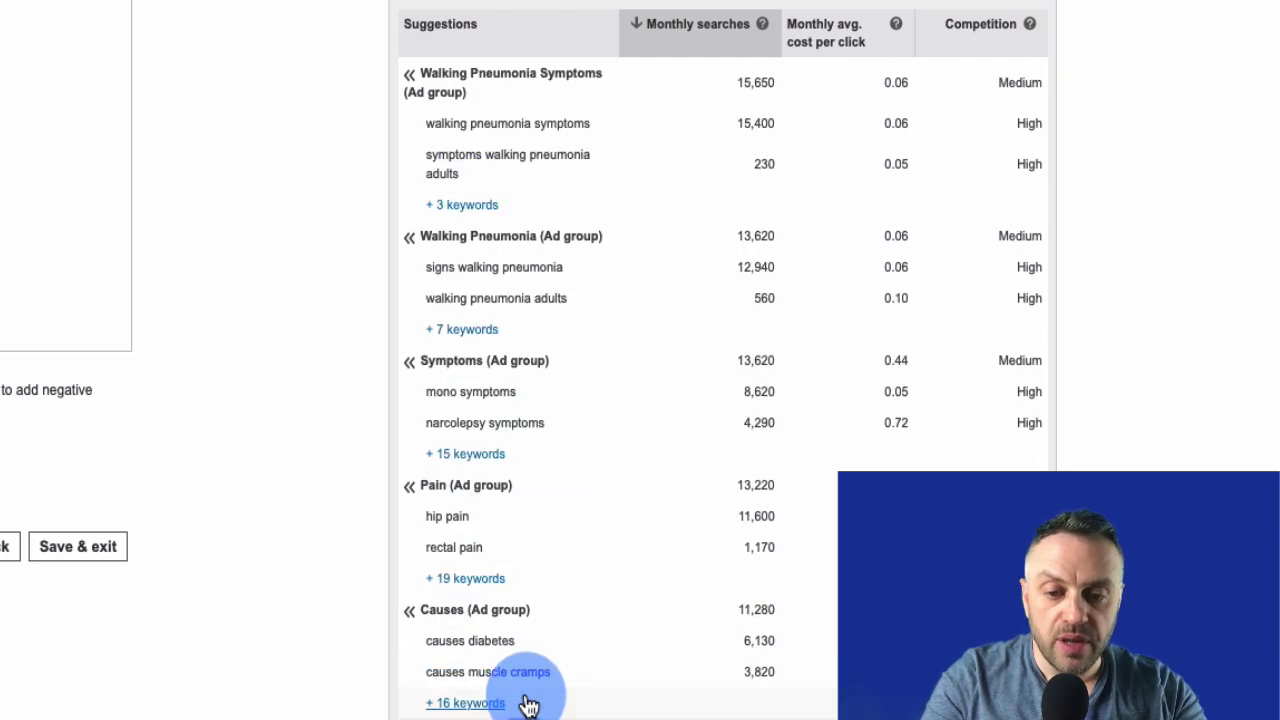
scroll(493, 370, "down", 2)
left_click(499, 698)
scroll(543, 251, "up", 2)
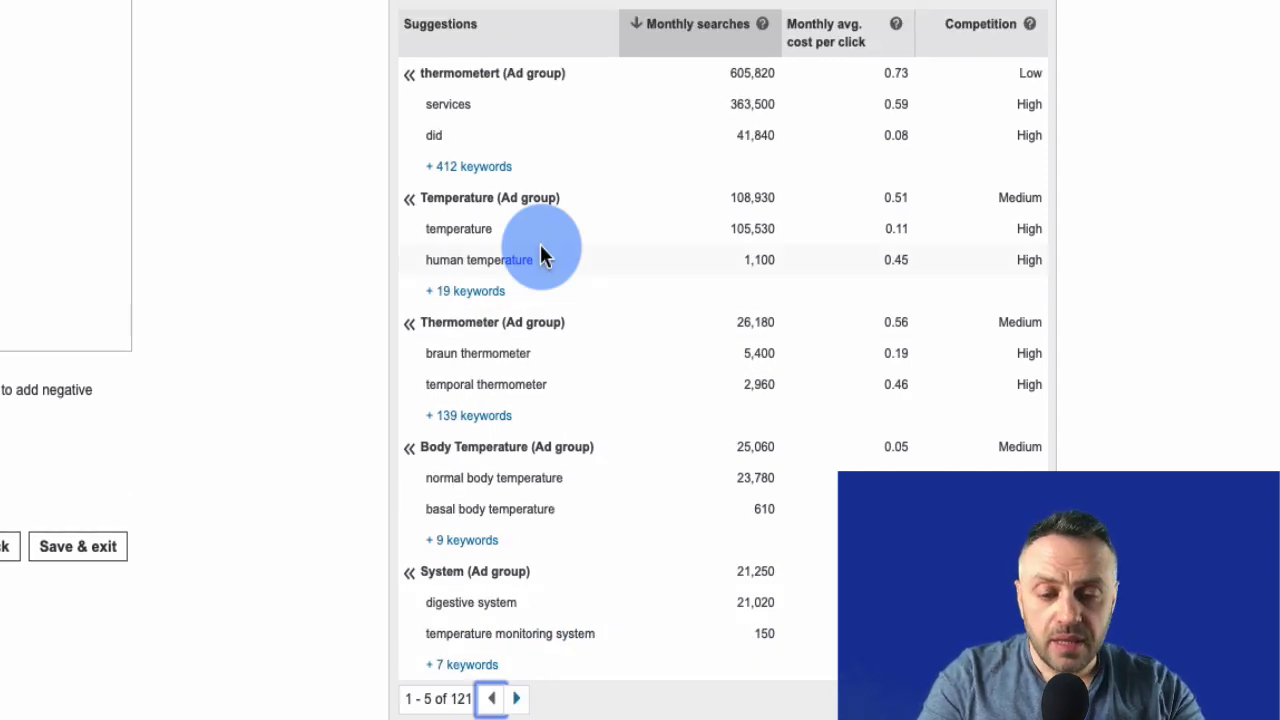
Add the keyword "measure normal body temperature", reusing the suggested phrase from the Body Temperature ad group
left_click_drag(567, 480, 426, 478)
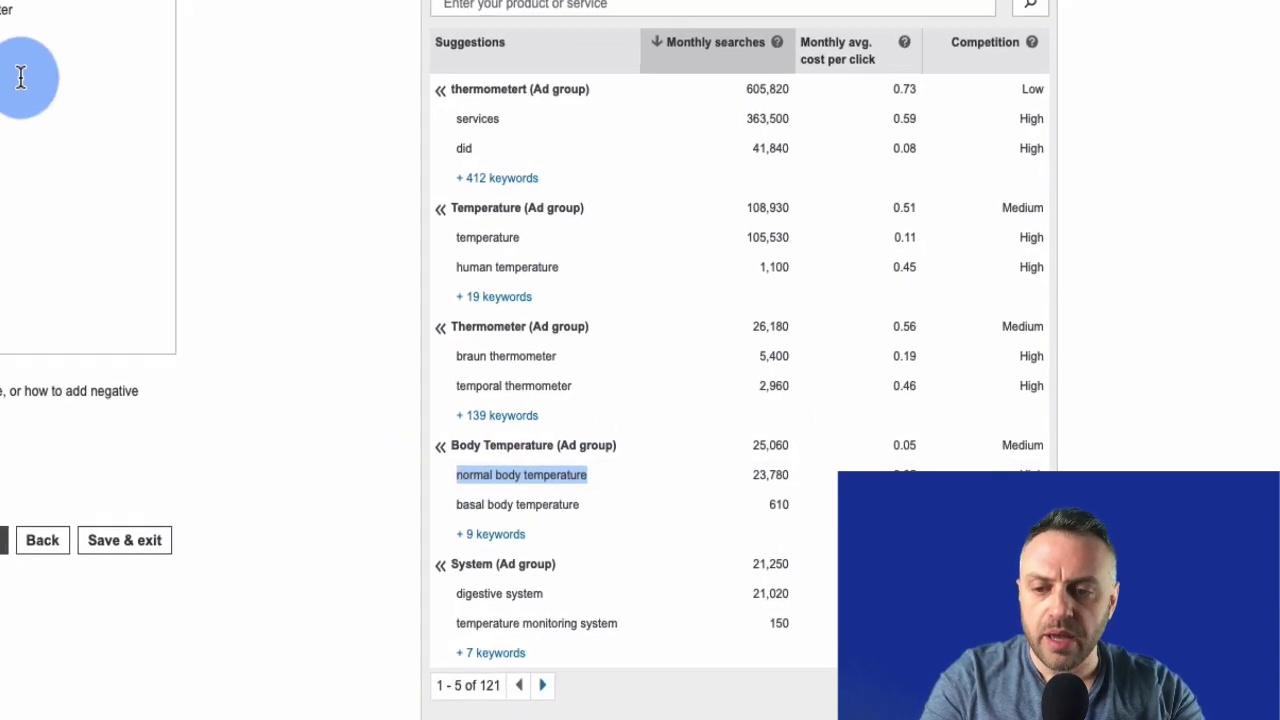
left_click(3, 60)
type("measure")
key("ctrl+v")
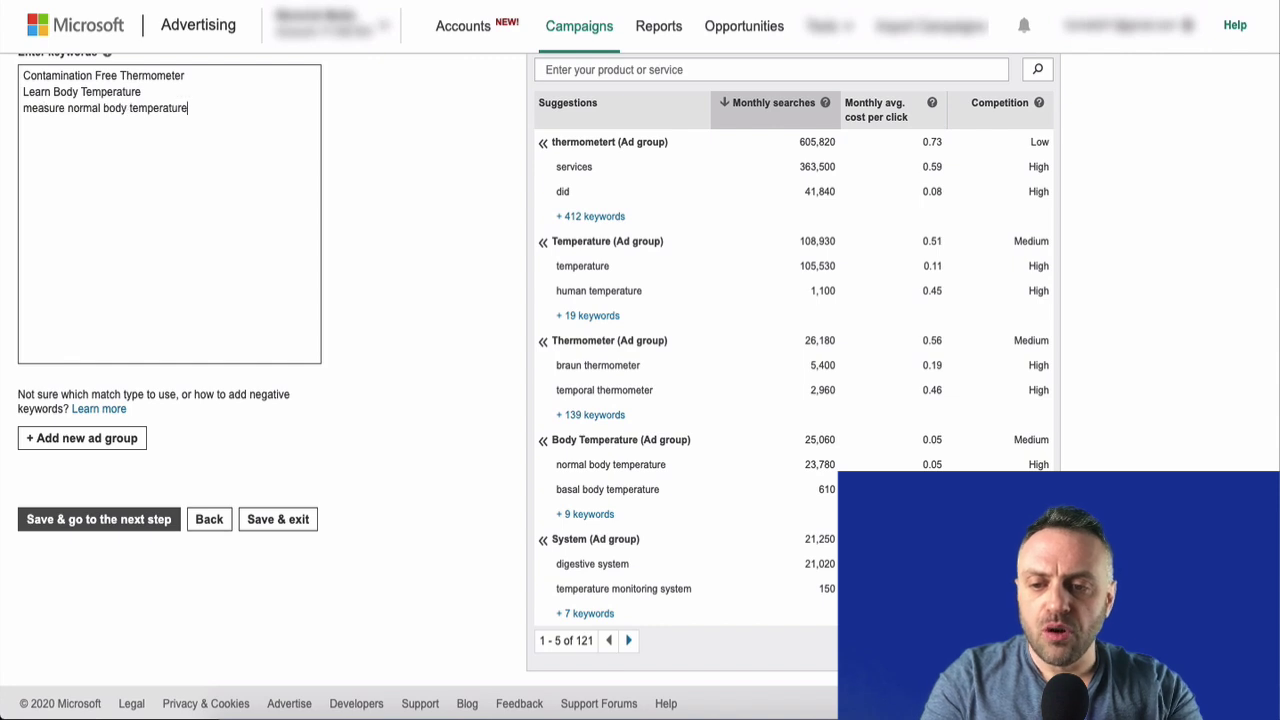
Add the keyword "good body thermometer" on a new line of the keyword list
scroll(177, 108, "up", 3)
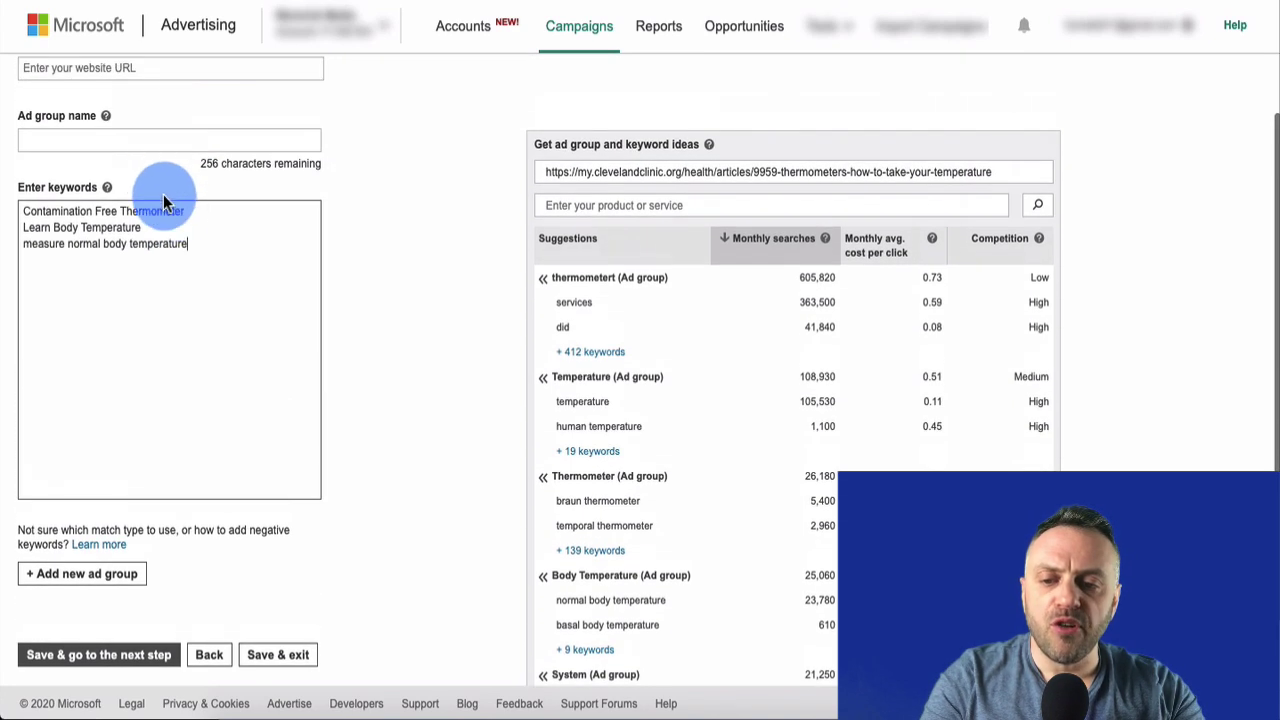
left_click(272, 250)
key("Return")
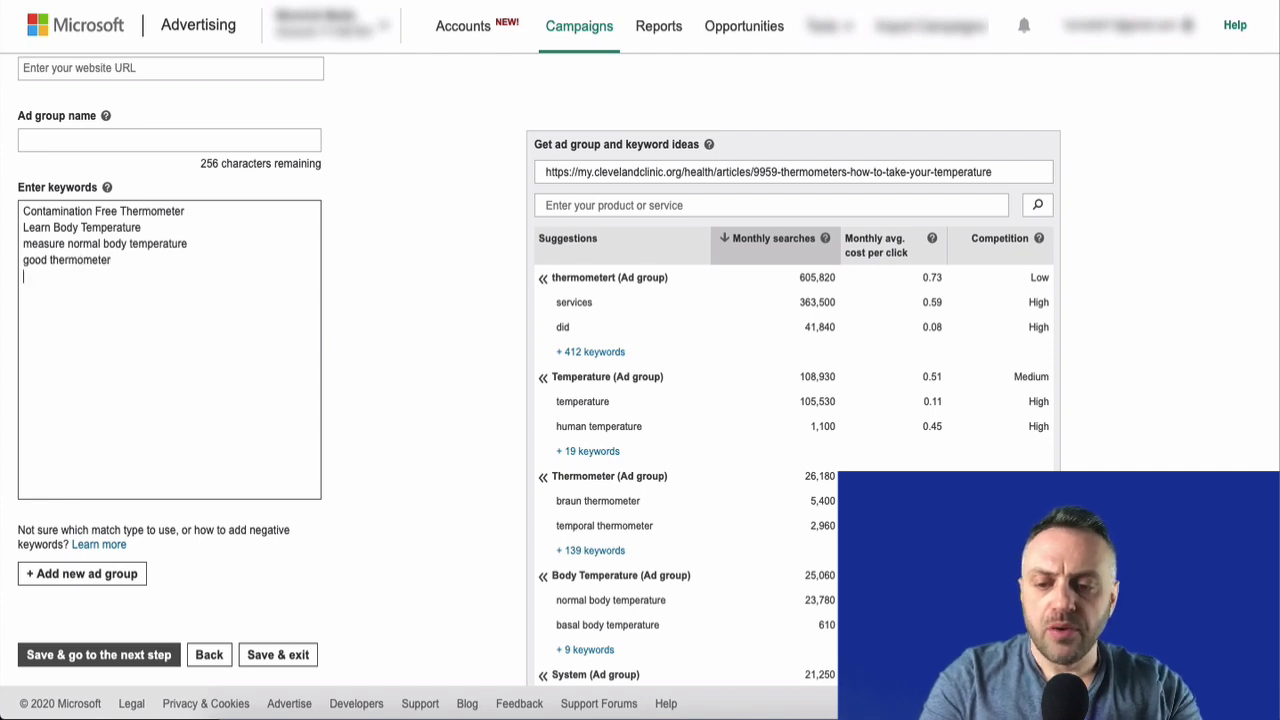
left_click(47, 260)
type("body")
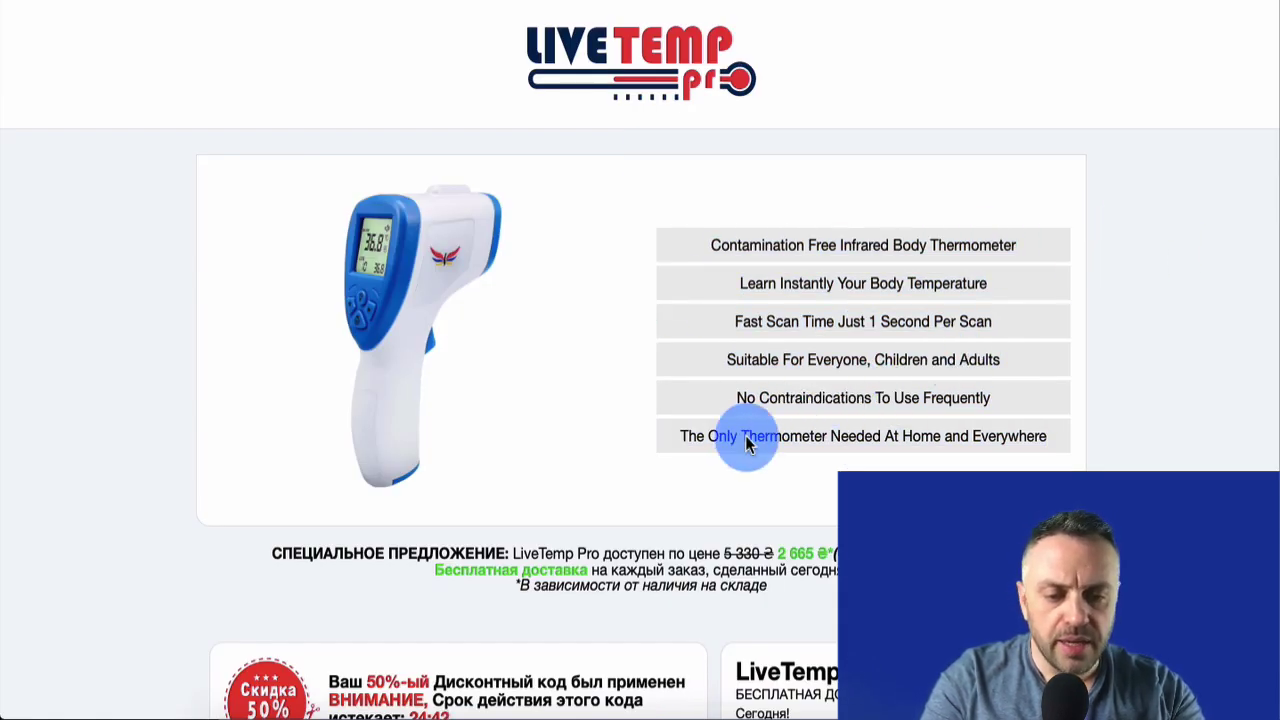
Return from the LiveTemp Pro landing page and add the keywords "buy body thermometer", "measure body temperature" and "measure human temperature"
key("ctrl+Tab")
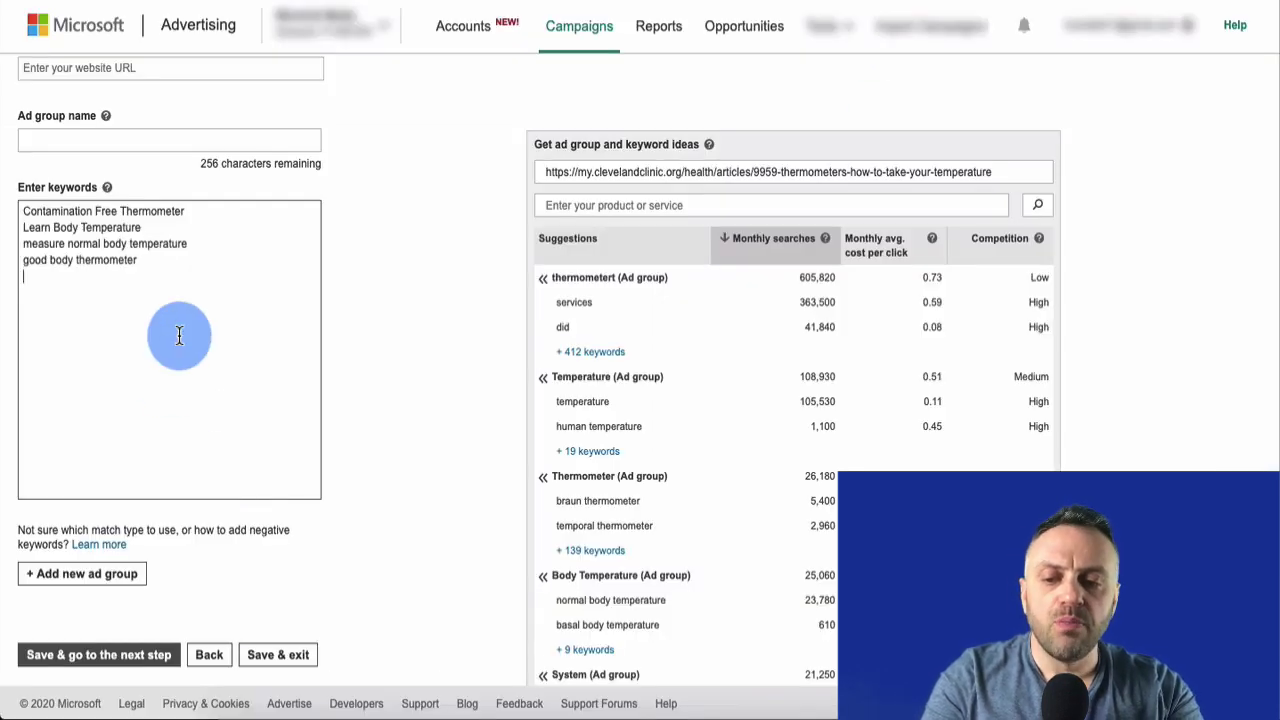
type("gre")
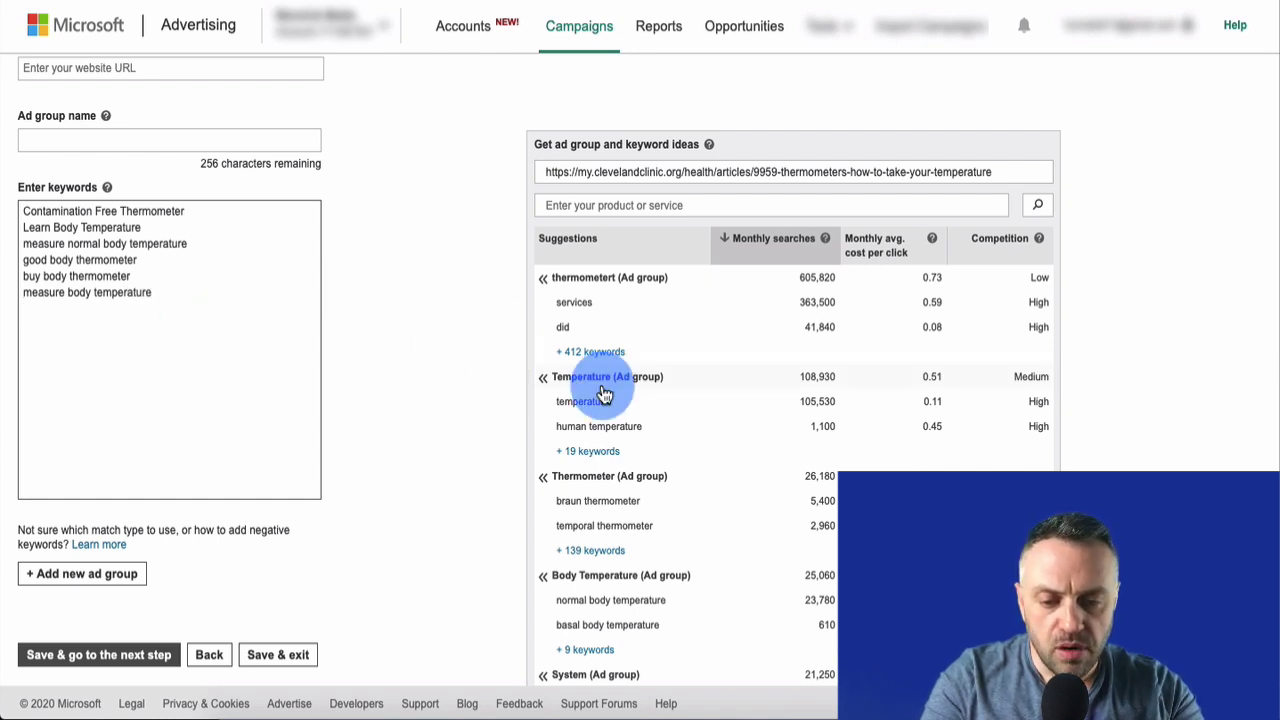
type("measure human temperature")
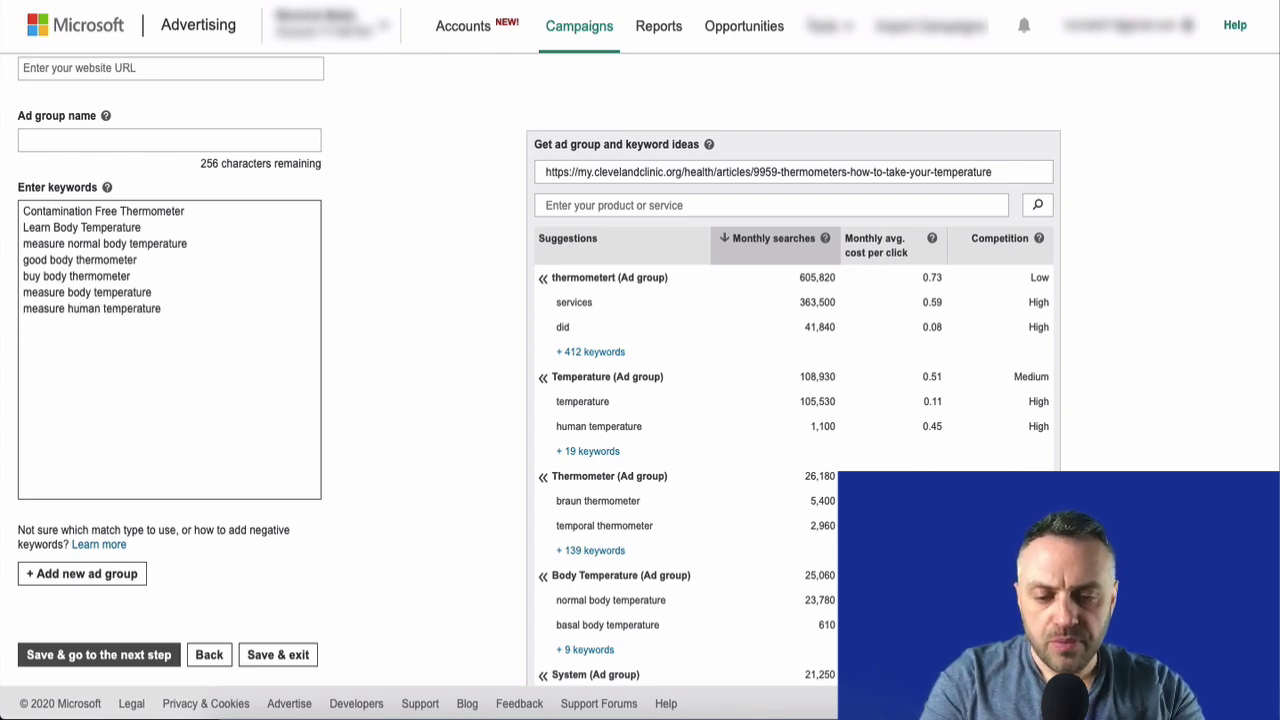
Add the keyword "measure basal body temperature", based on the suggestion in the Body Temperature ad group
scroll(729, 471, "down", 3)
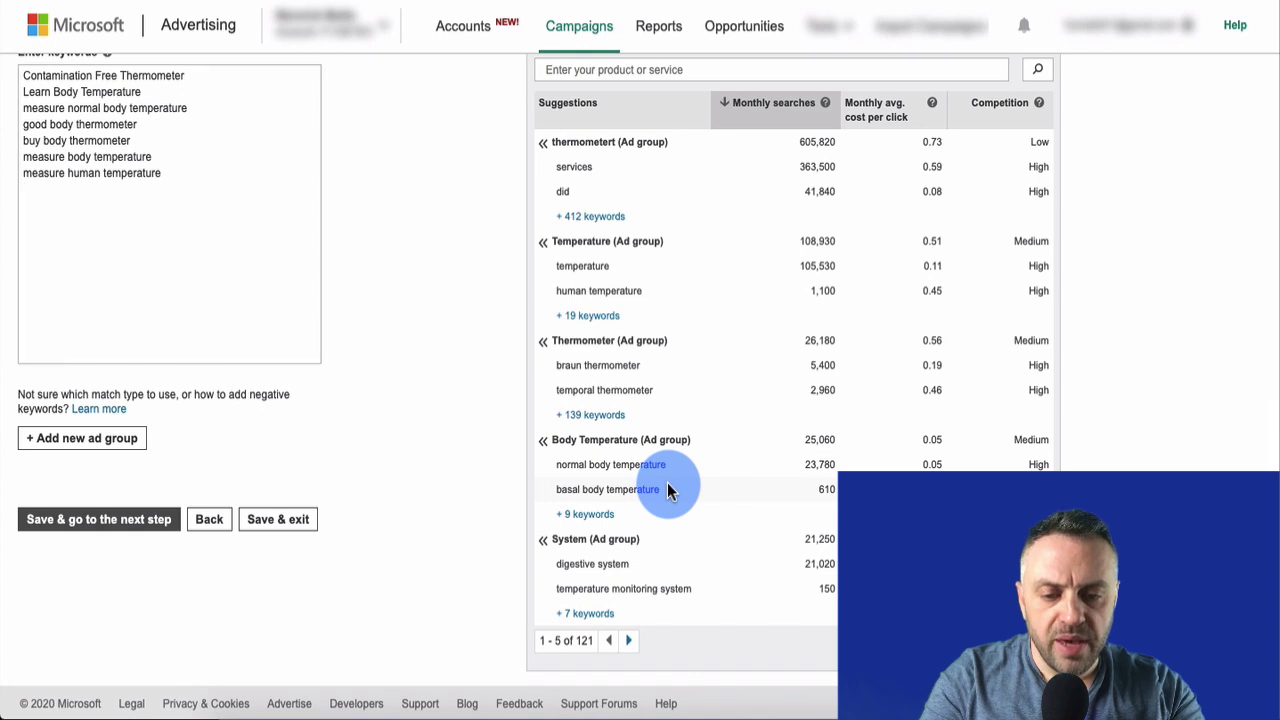
left_click_drag(667, 489, 560, 489)
left_click(268, 290)
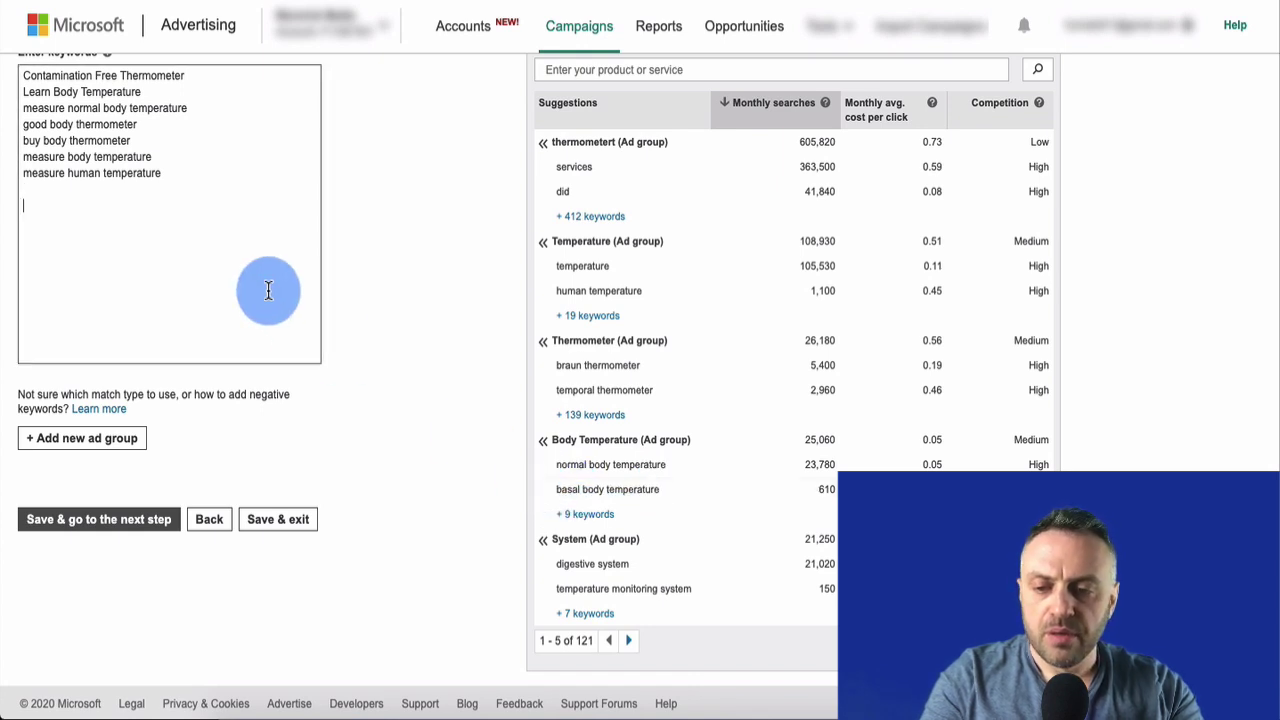
type("measure")
type("basal body temperature")
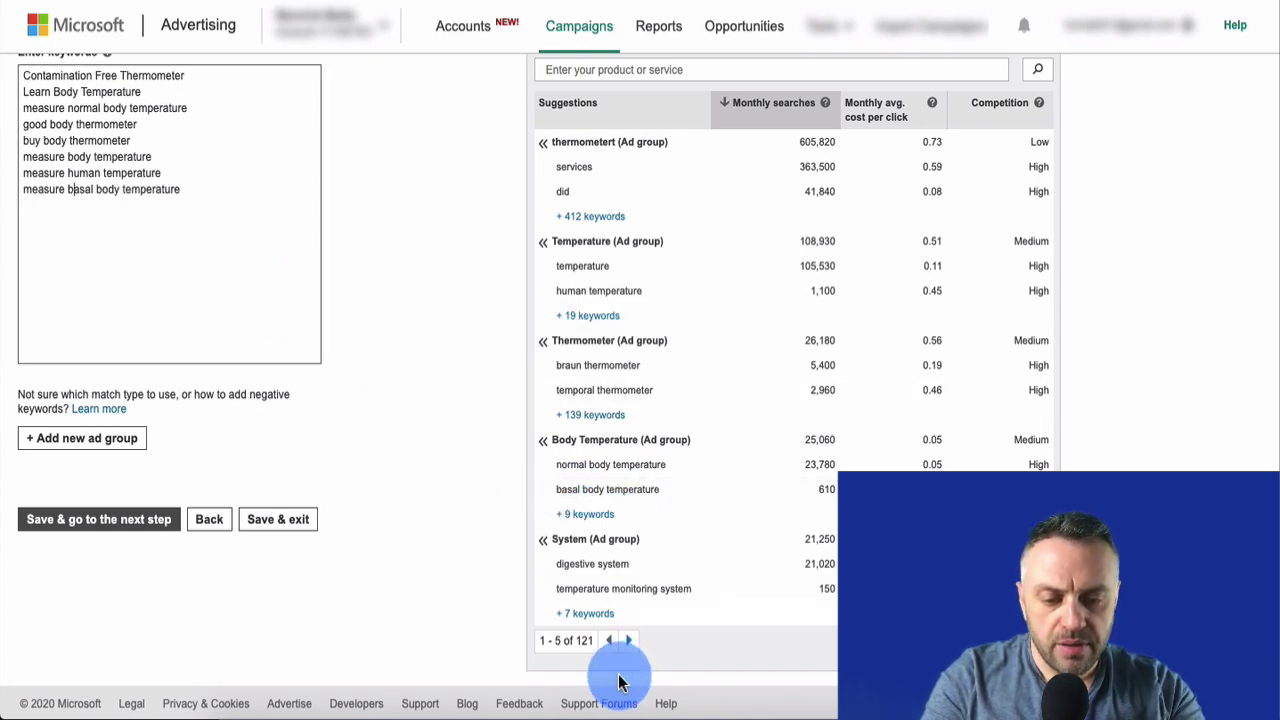
Page forward through the keyword suggestions to the Digital Thermometer ad group and add the keyword "good digital infrared thermometer" to the list
left_click(628, 640)
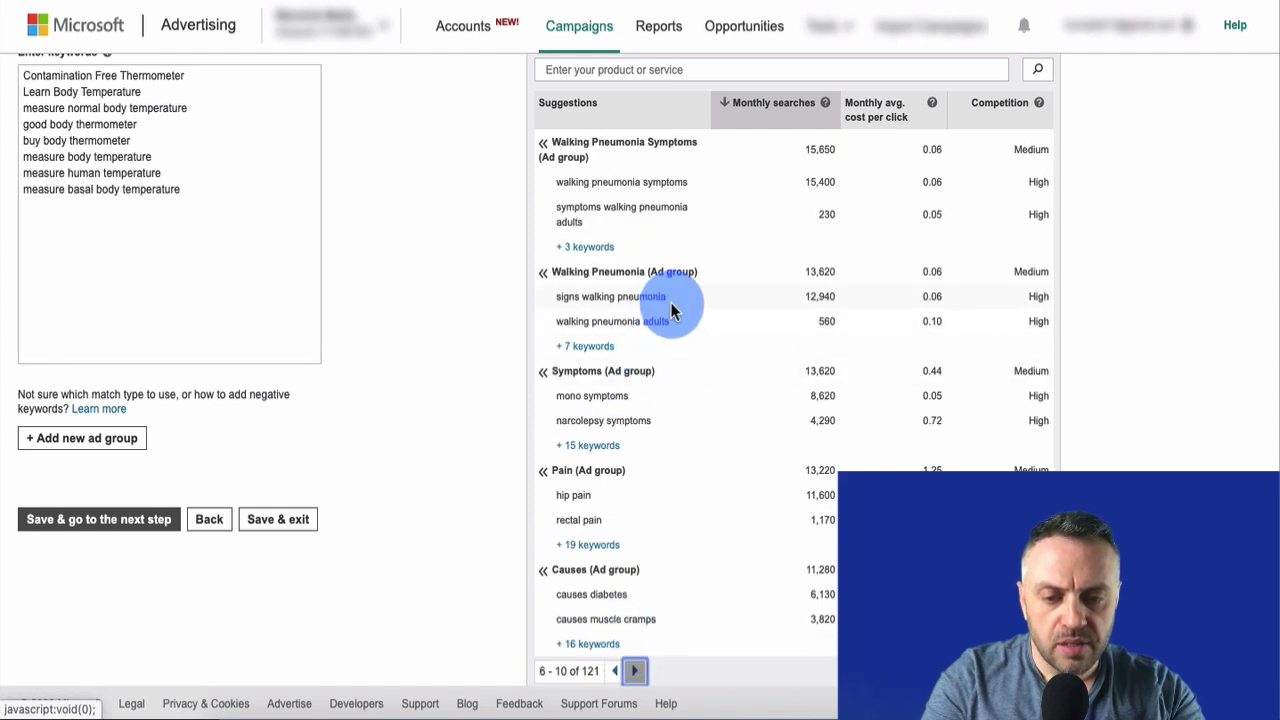
scroll(670, 302, "down", 1)
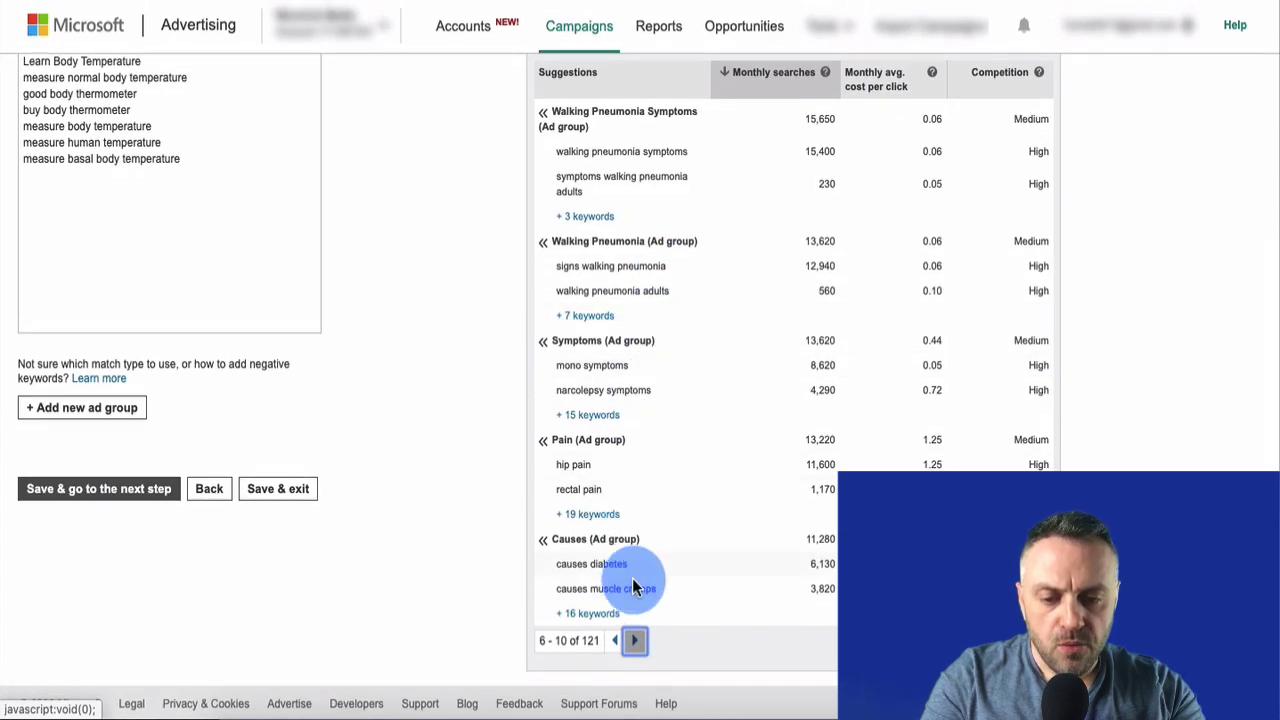
left_click(641, 640)
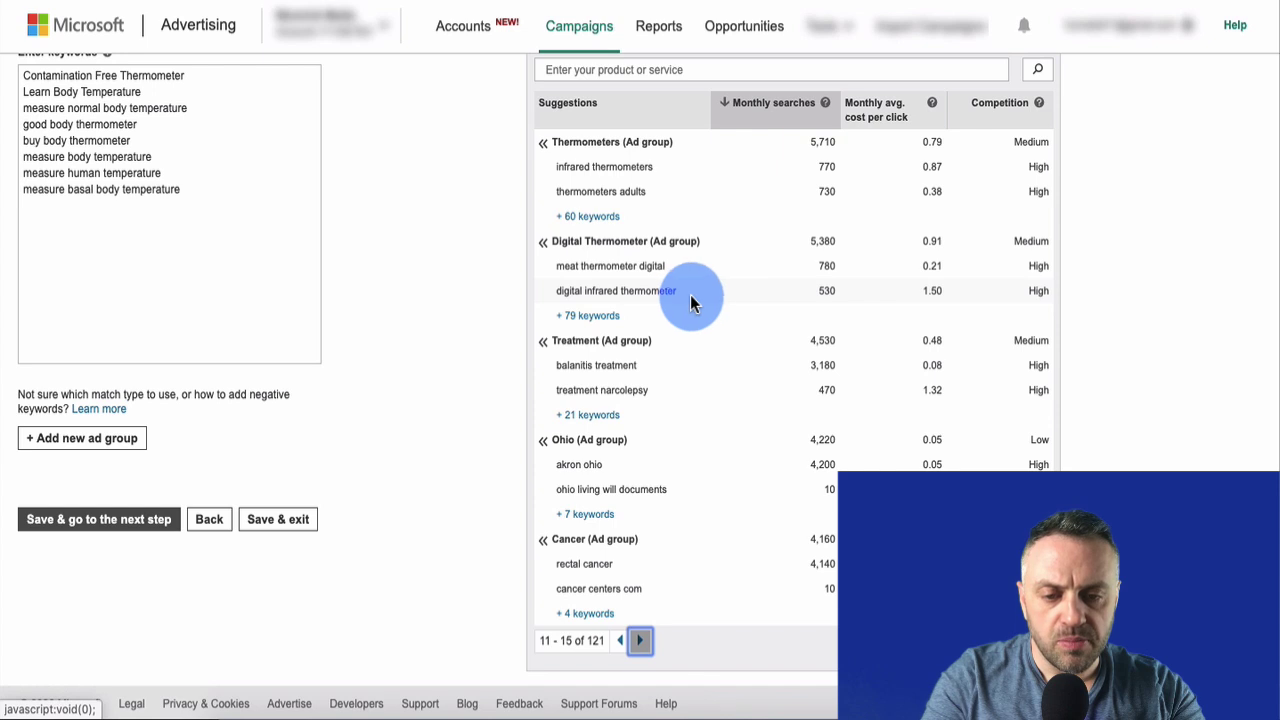
left_click_drag(686, 293, 584, 290)
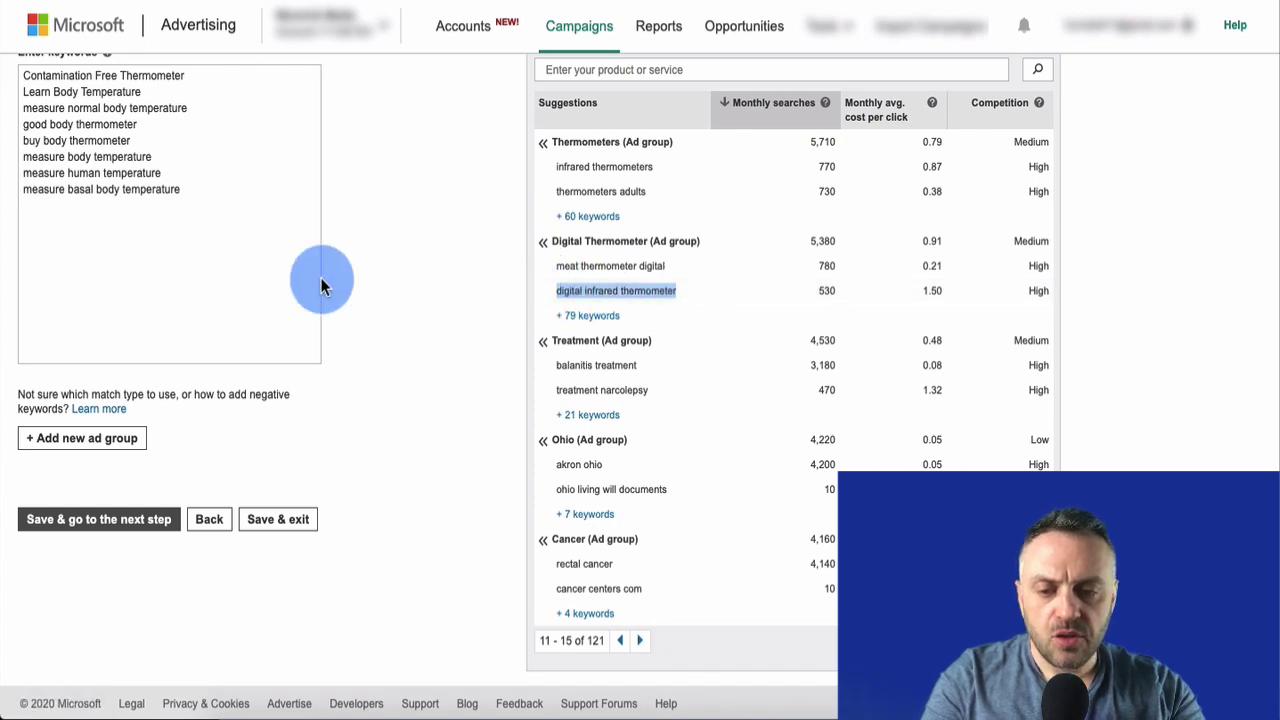
left_click(241, 214)
type("good digital infrared thermometer")
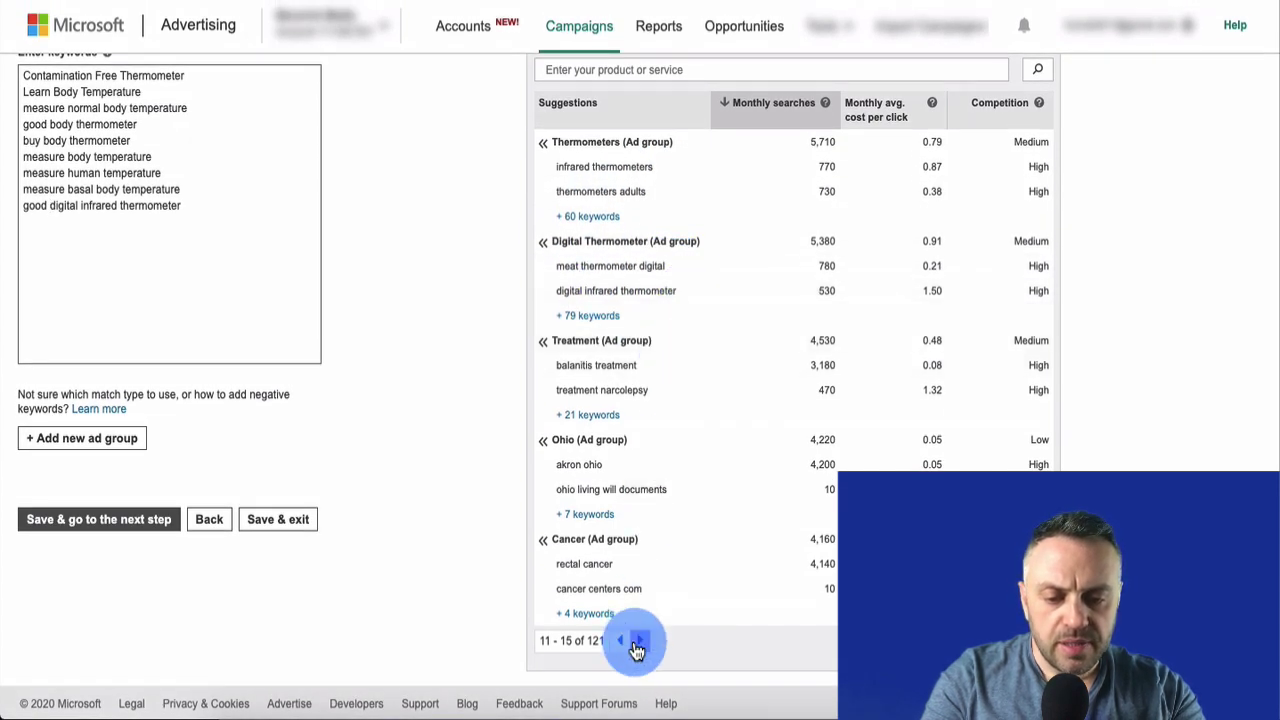
Look through the following pages of ad group and keyword suggestions for more thermometer-related ideas
left_click(642, 645)
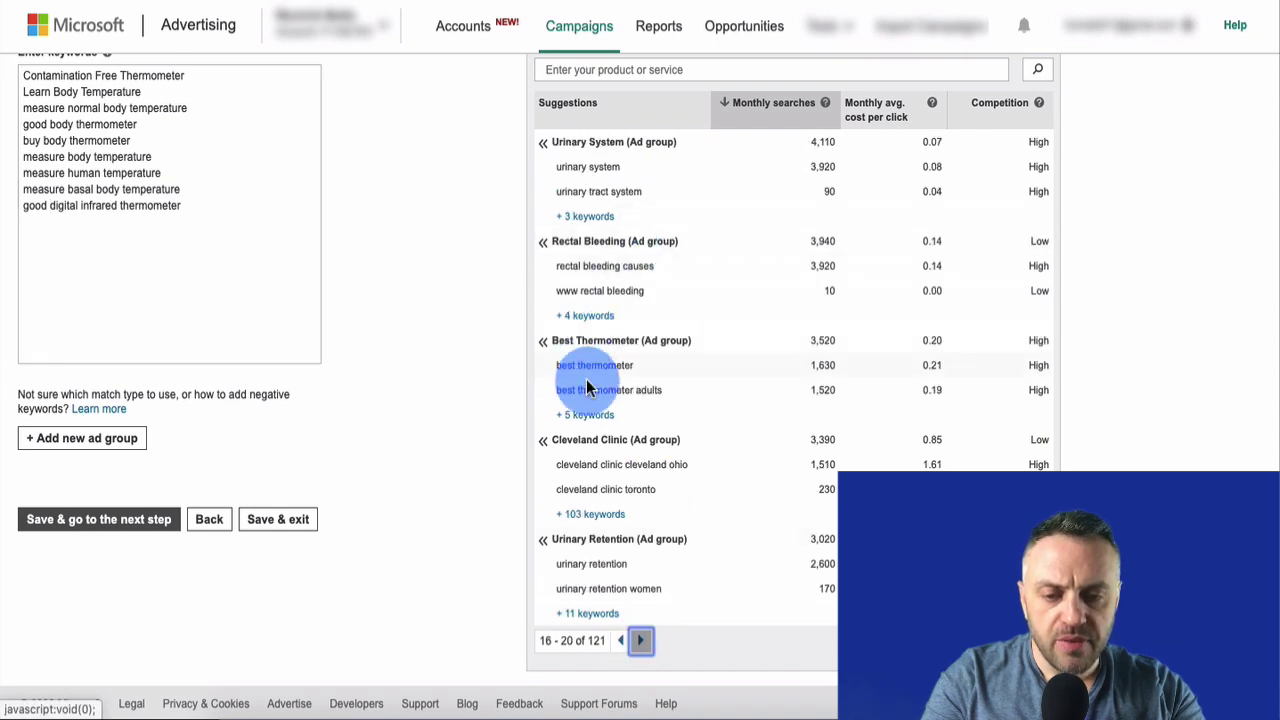
left_click(641, 641)
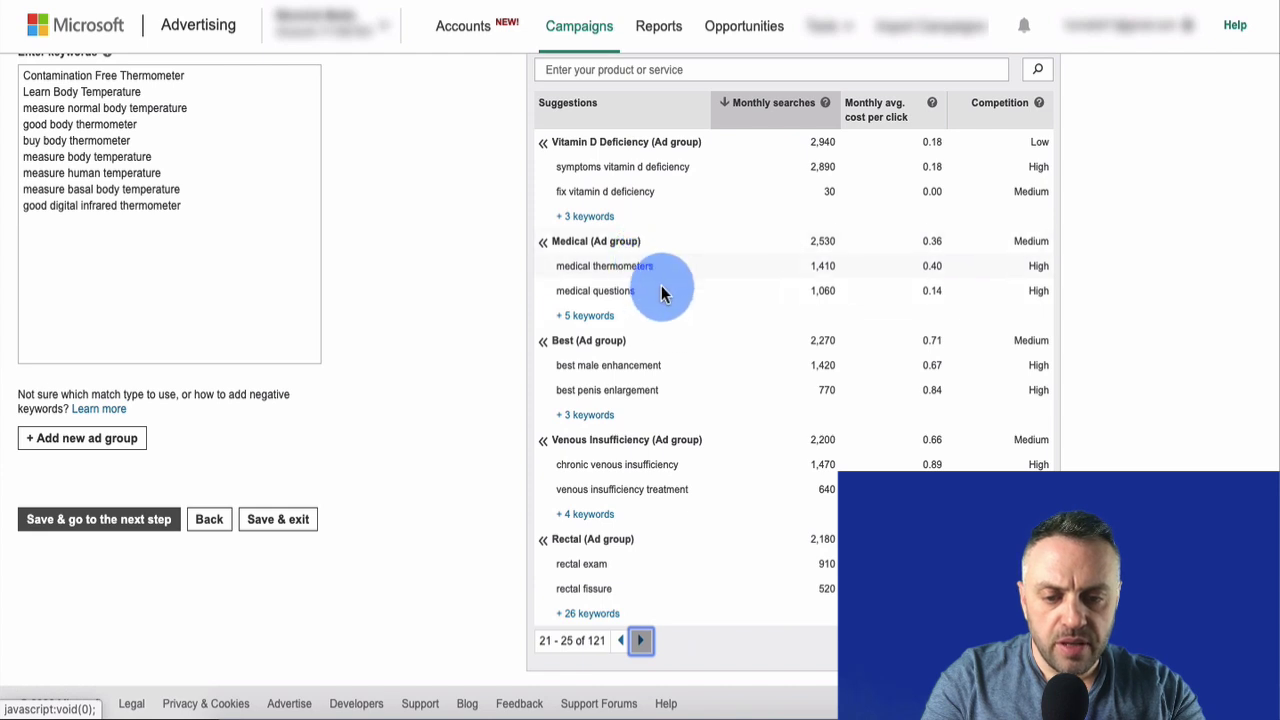
left_click(645, 643)
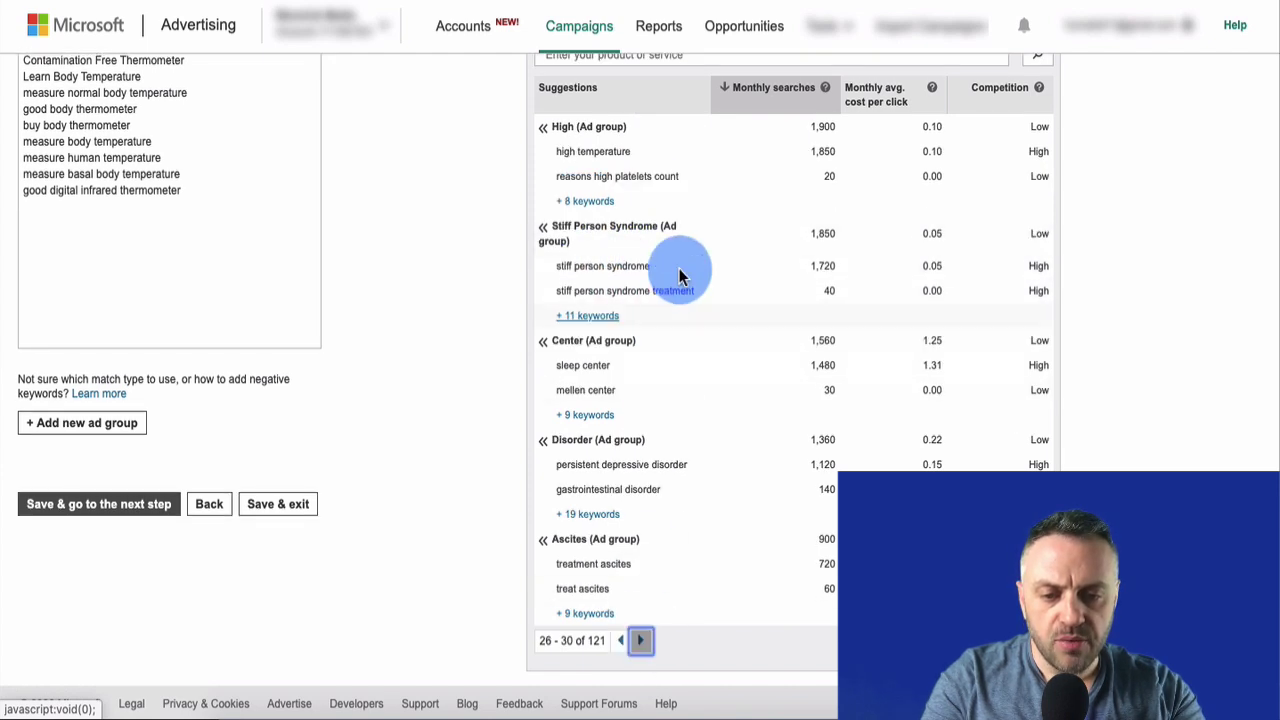
left_click(641, 641)
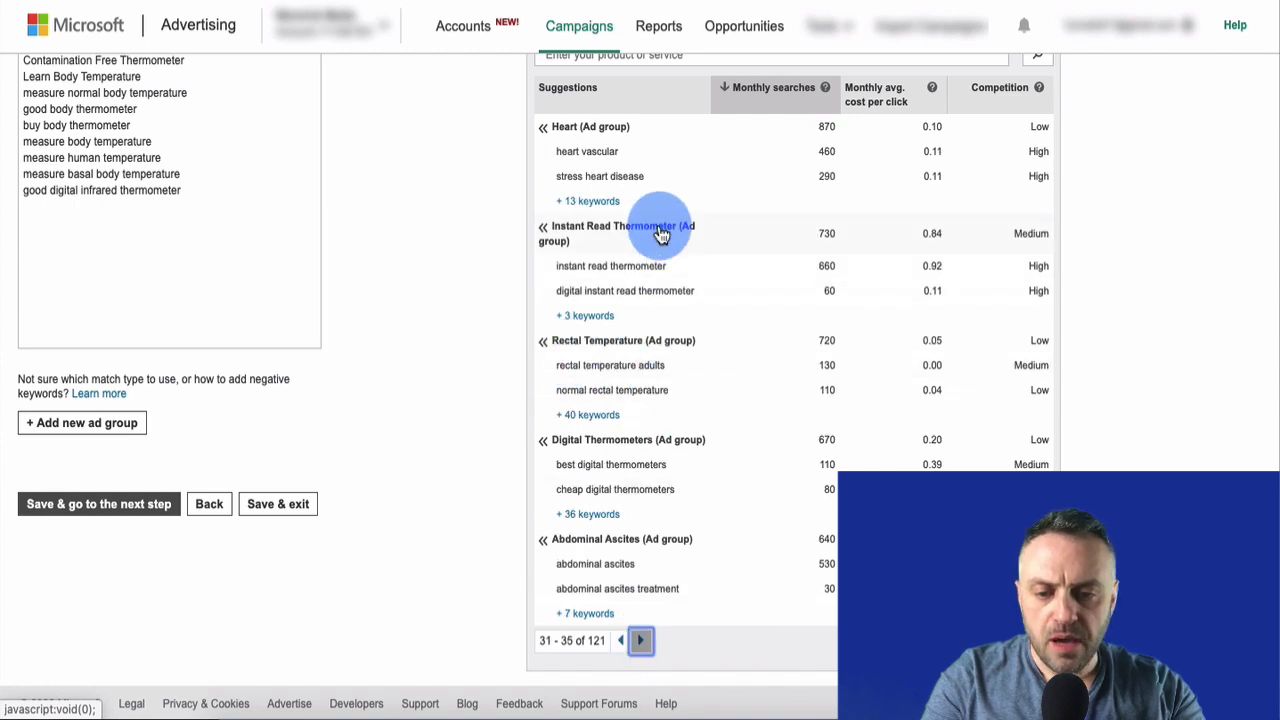
left_click(220, 223)
scroll(220, 223, "up", 2)
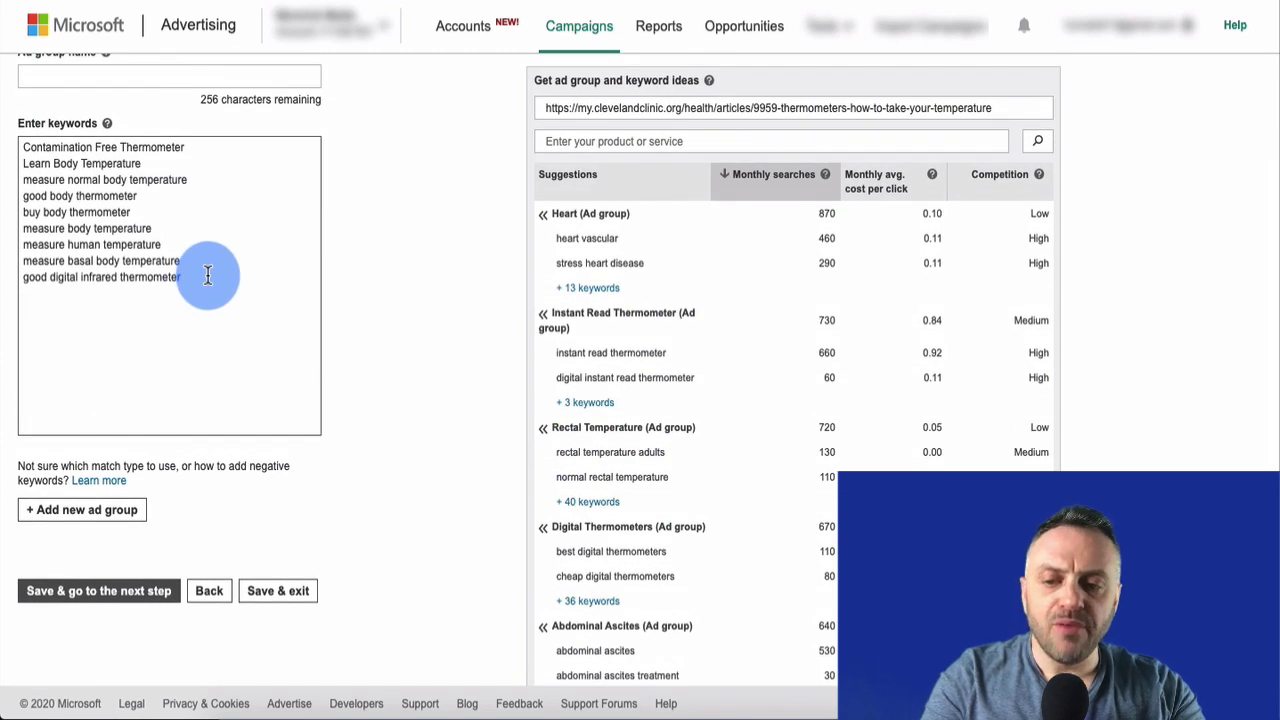
Search Google for the listed keyword "measure human temperature" and run its suggested query "body temperature chart"
key("ctrl+a")
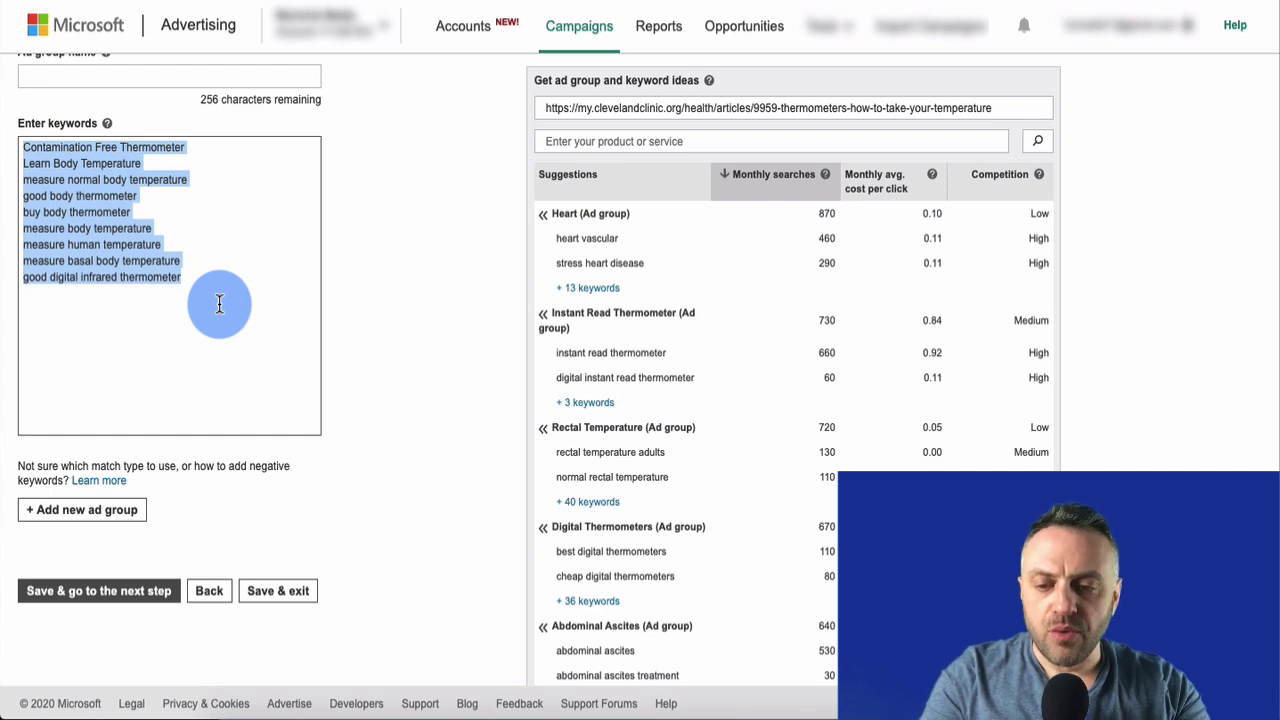
left_click(220, 304)
key("shift+Home")
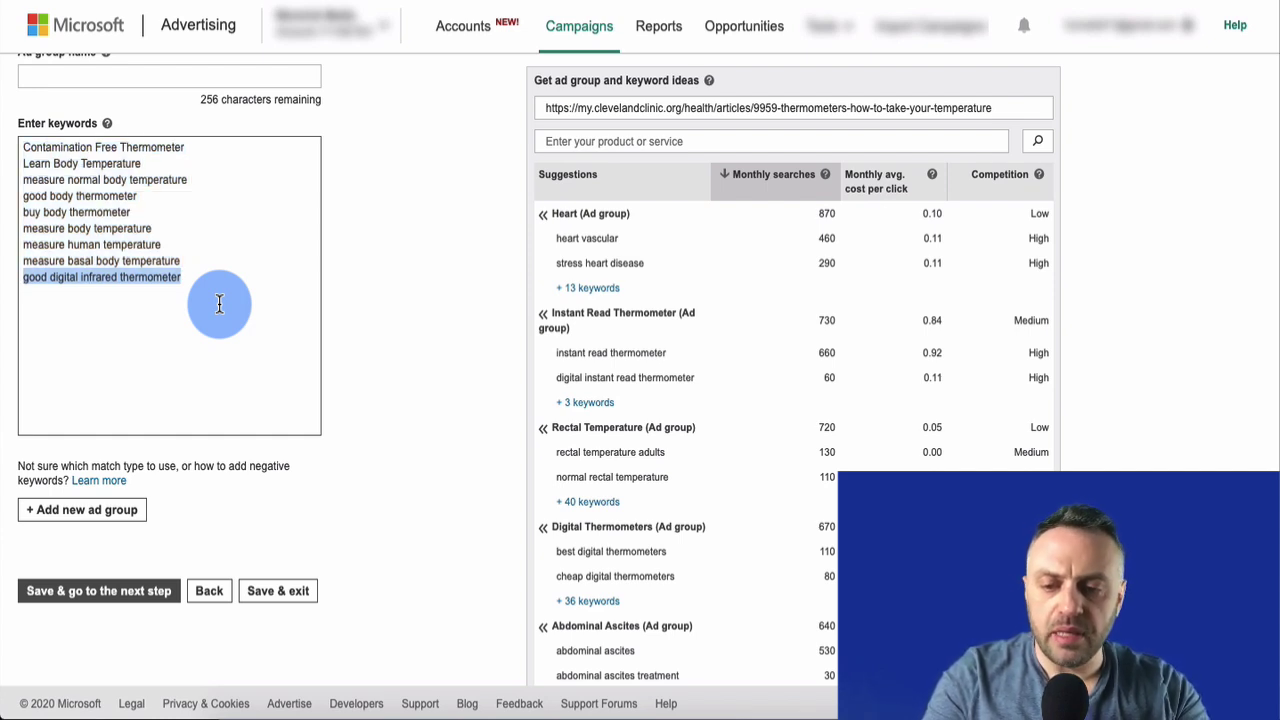
left_click(193, 248)
key("shift+Home")
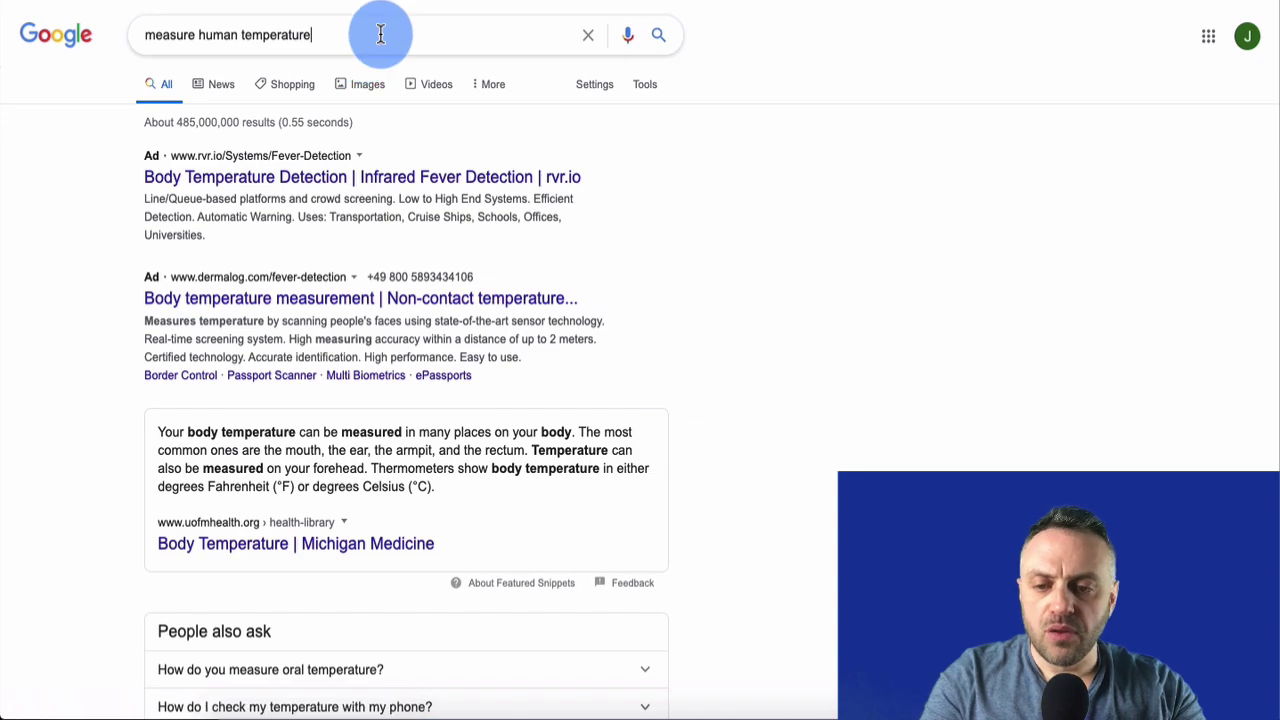
left_click(370, 34)
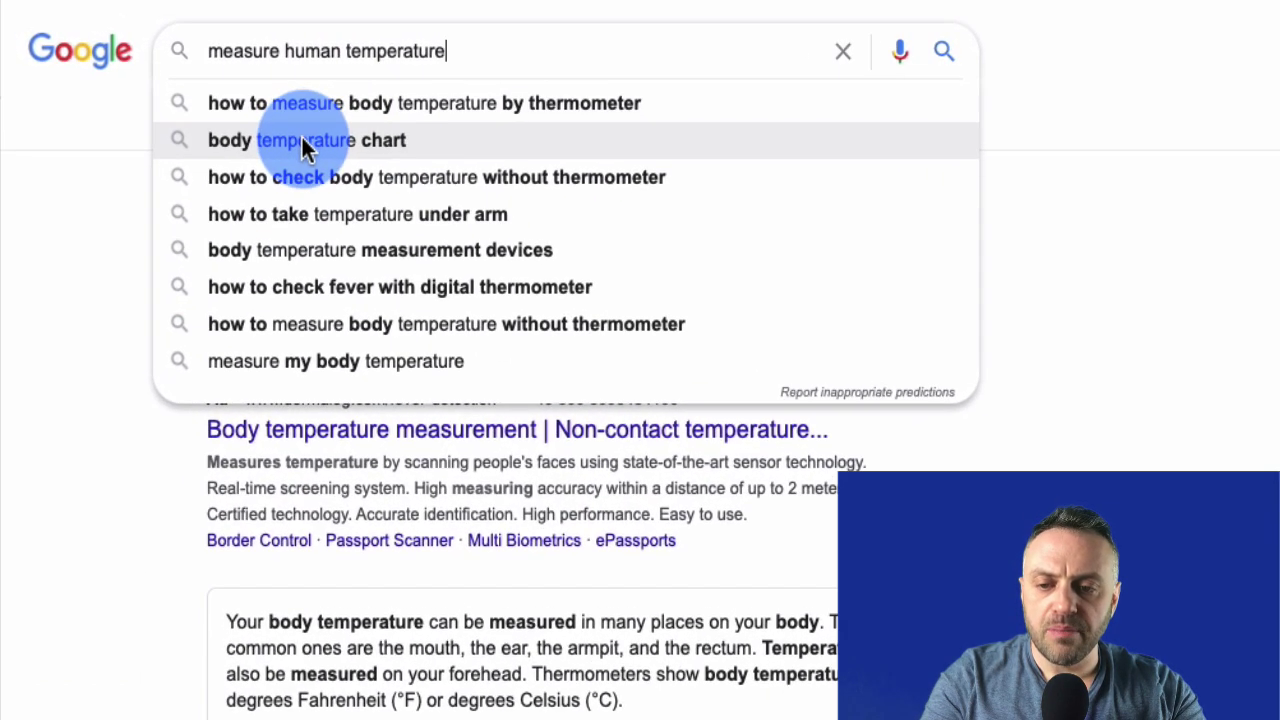
left_click(301, 140)
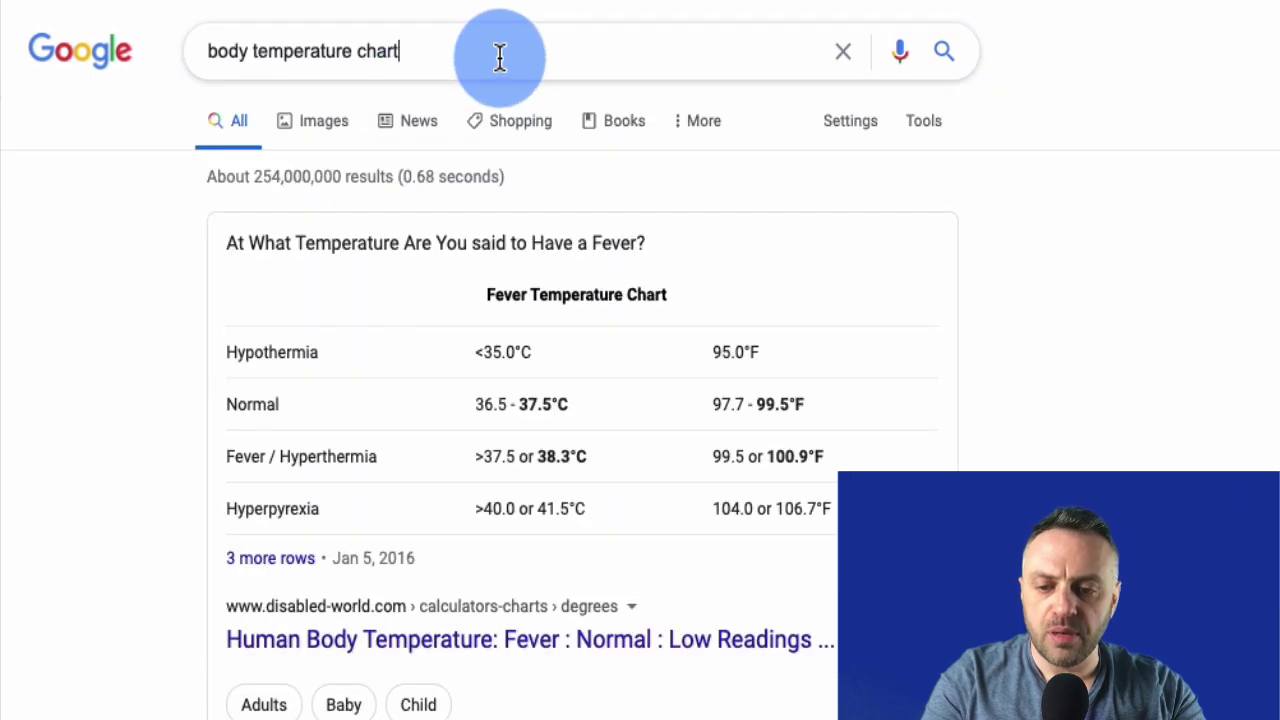
Copy the query "body temperature chart" from Google and add it as a new keyword in the Microsoft Advertising ad group
triple_click(500, 57)
key("super+c")
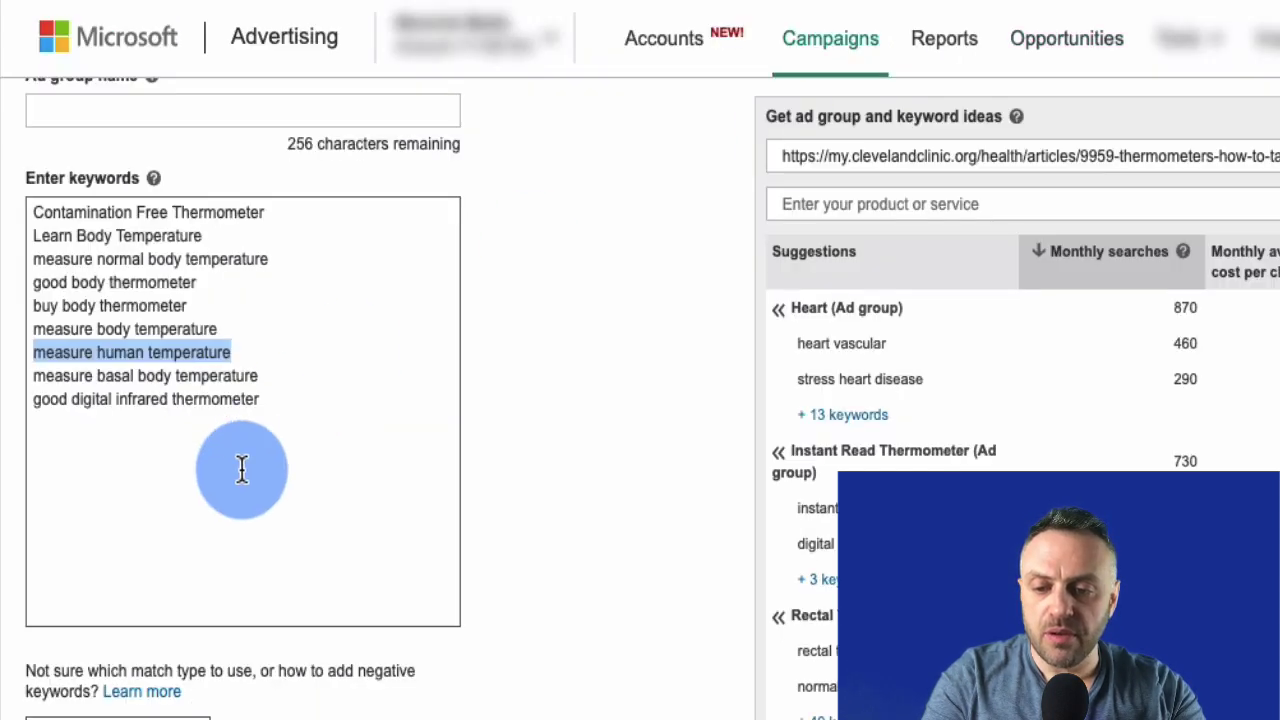
left_click(323, 400)
key("Return")
key("super+v")
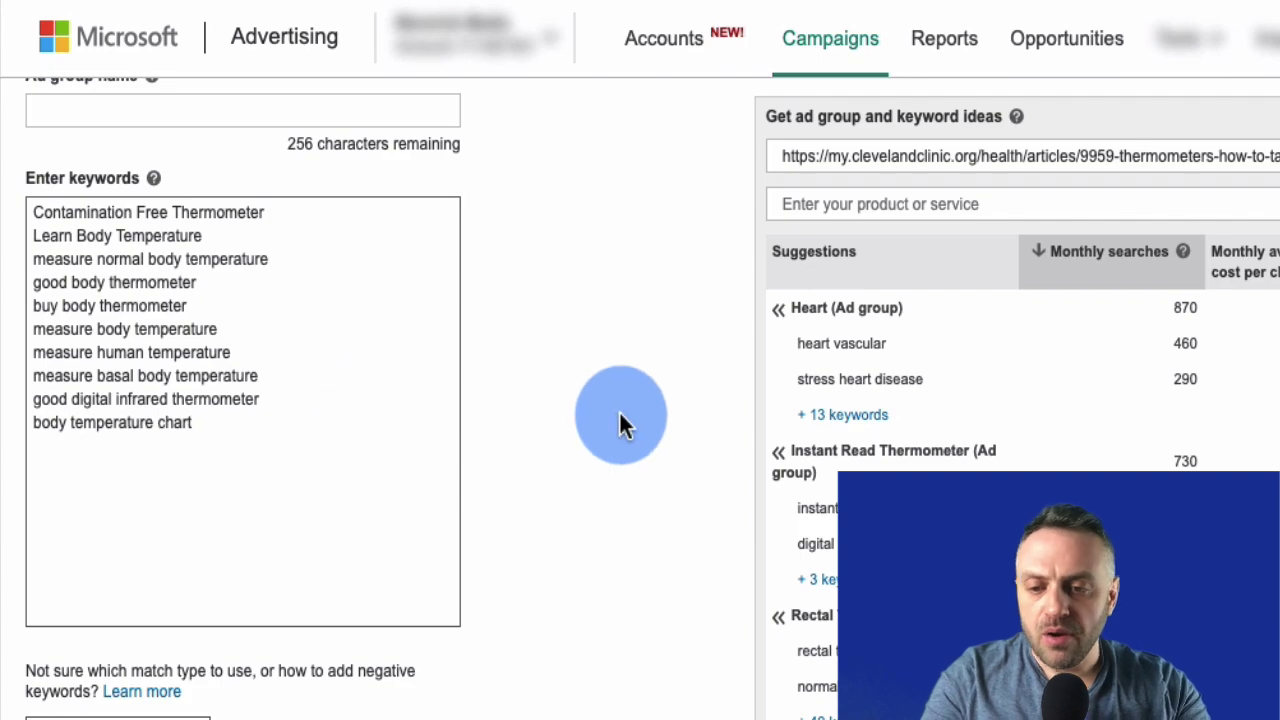
Name the ad group AG1 and save it, continuing to the ads and ad extensions stage
scroll(220, 420, "up", 3)
left_click(123, 429)
type("AG1")
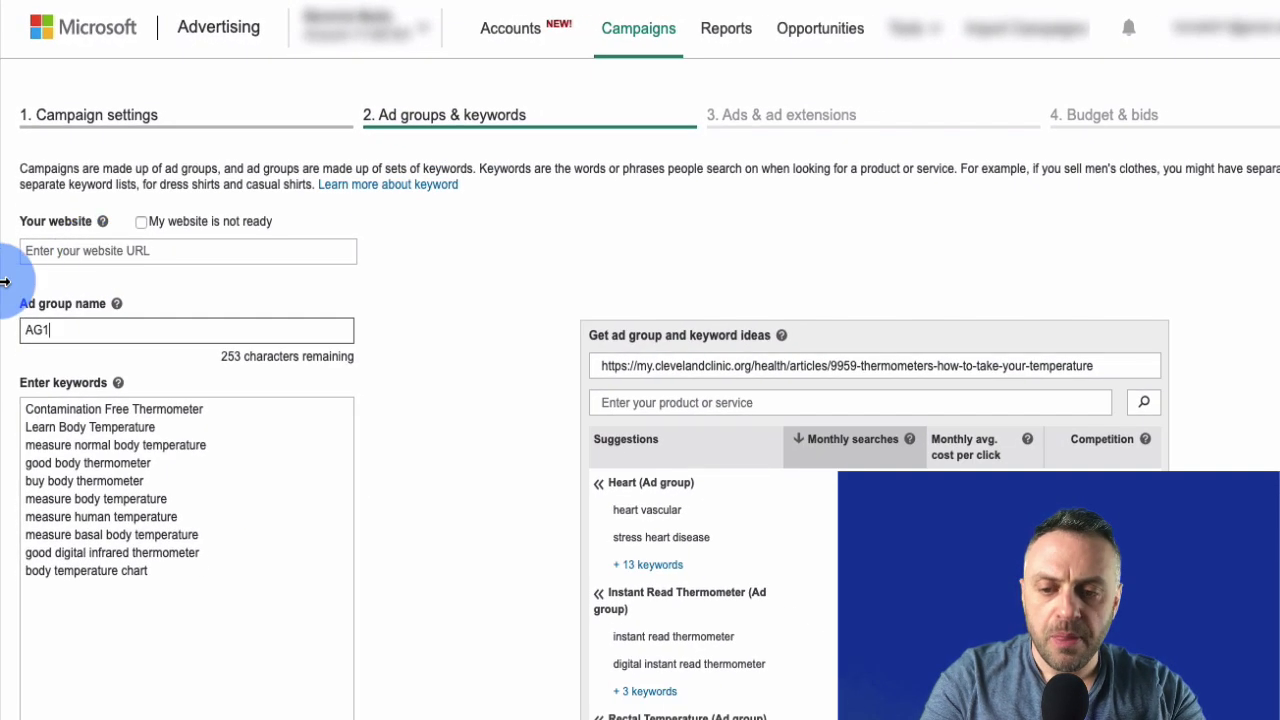
scroll(455, 395, "down", 3)
left_click(124, 556)
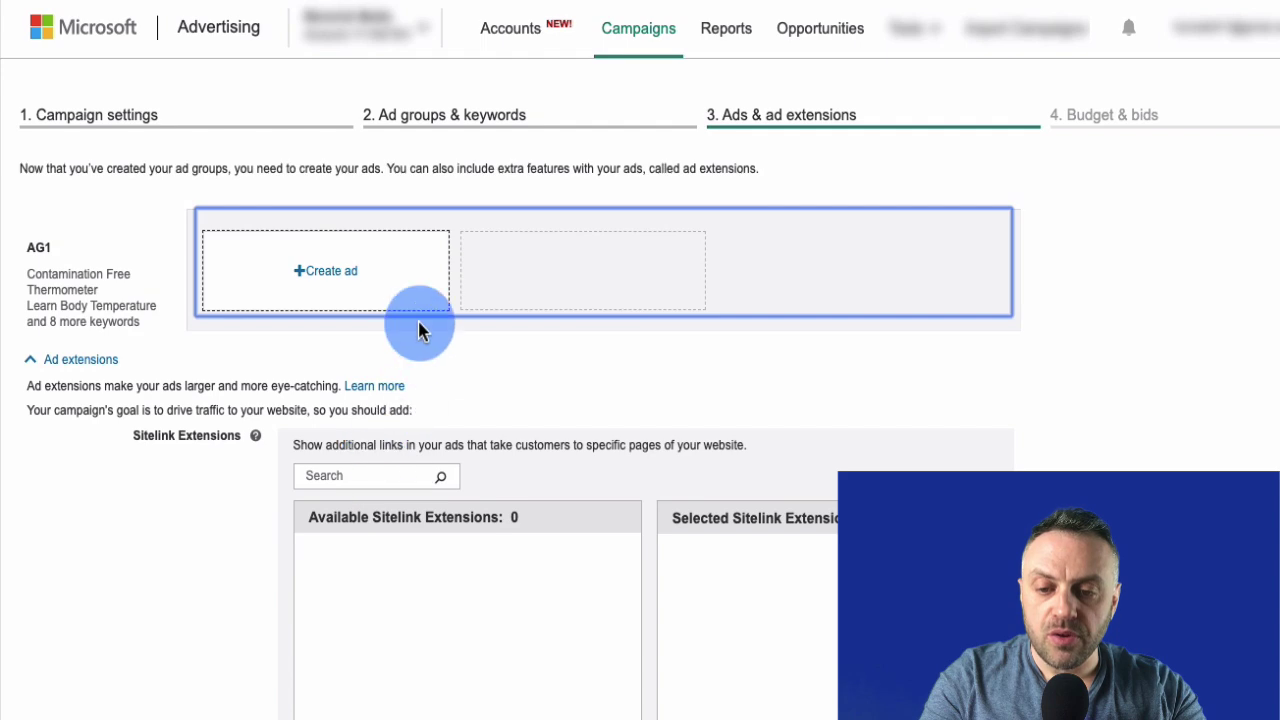
Create a new expanded text ad for AG1 with greatthermometer.co as its final URL
left_click(340, 270)
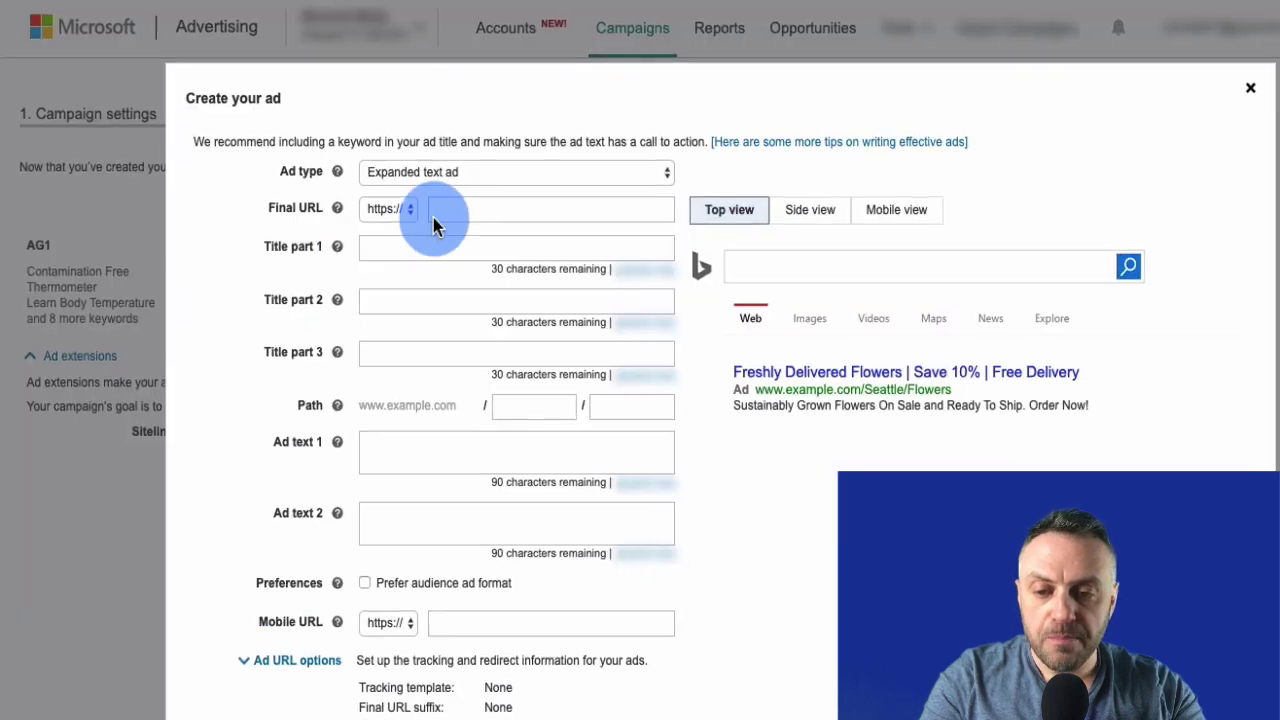
left_click(478, 192)
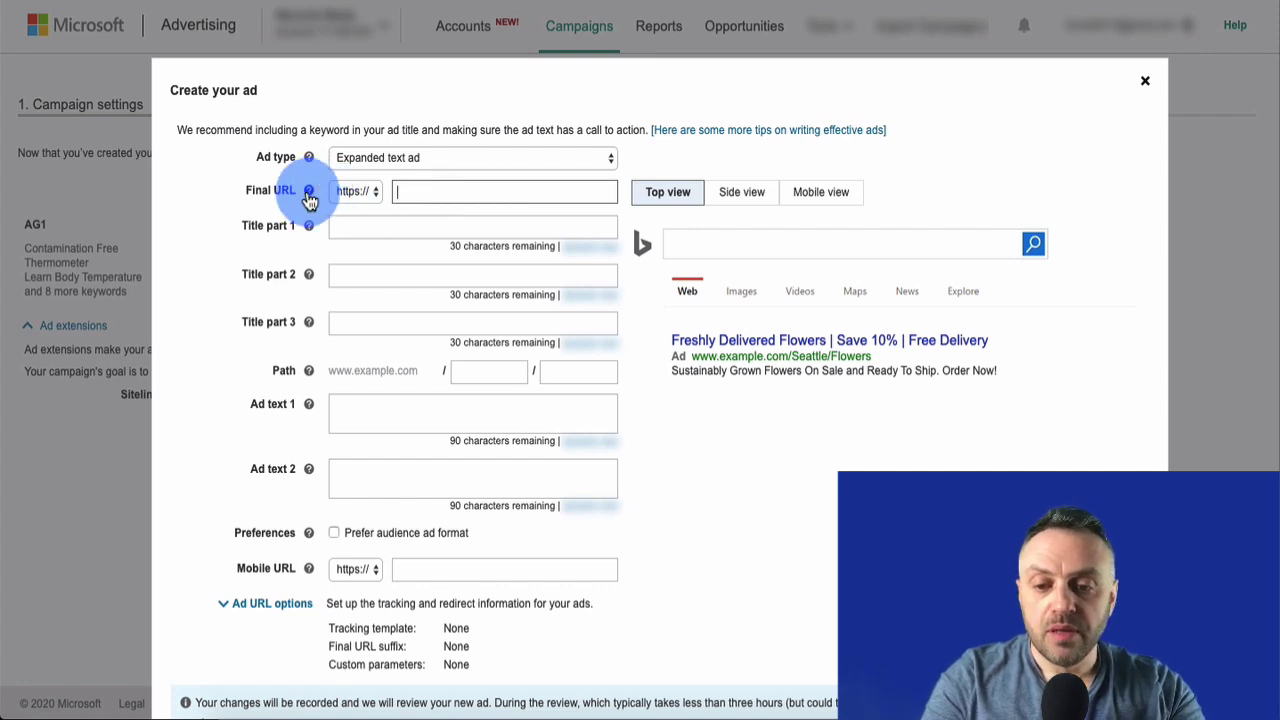
type("greatthe")
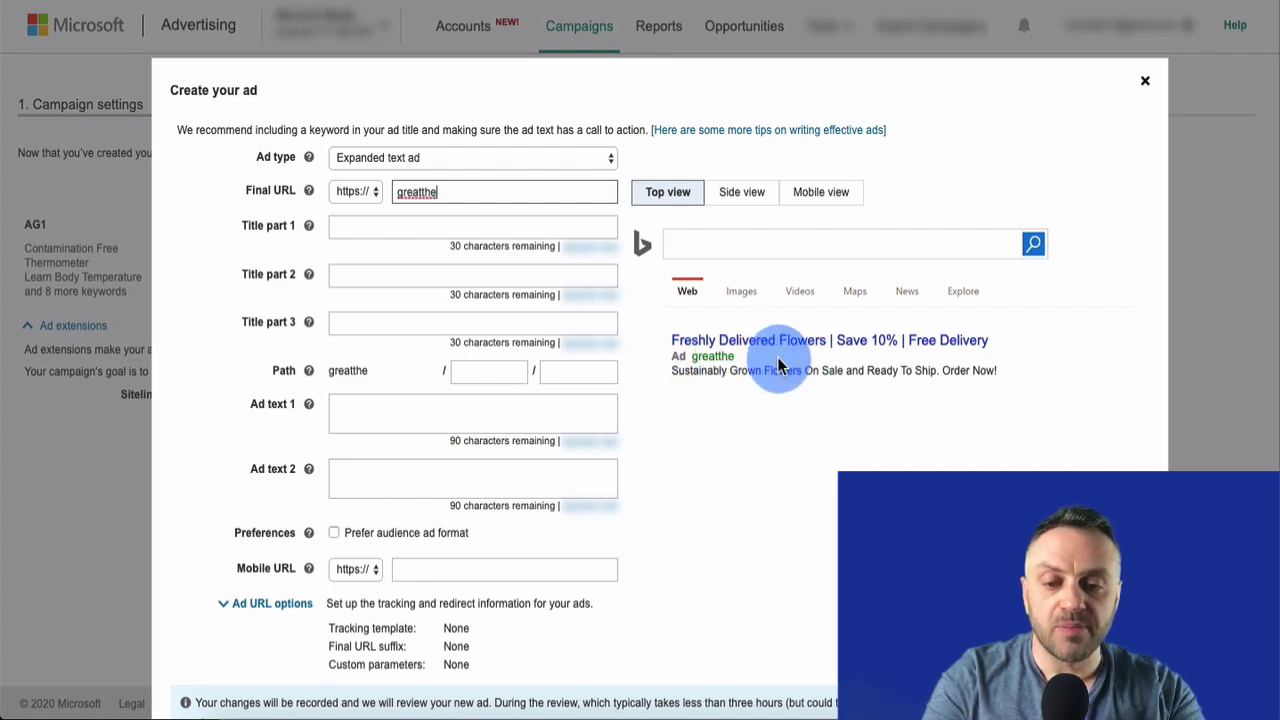
type("rmometer.co")
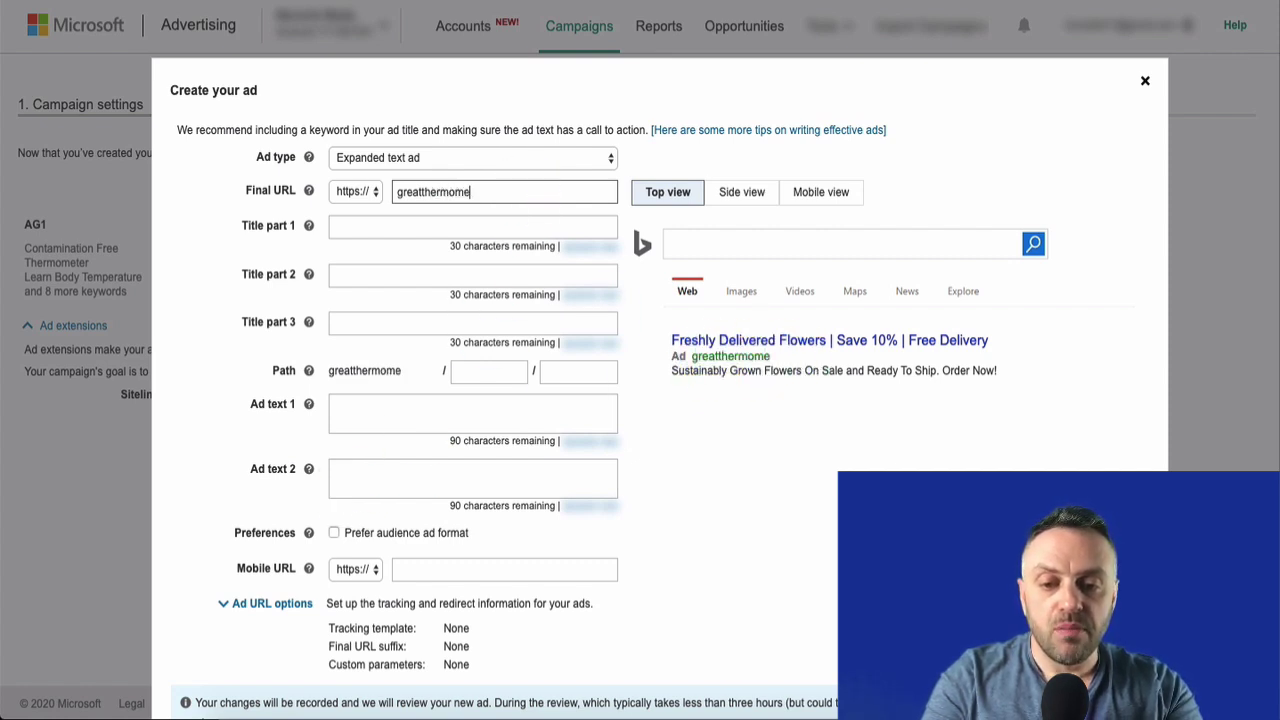
left_click(443, 222)
type("Looking for a reliable")
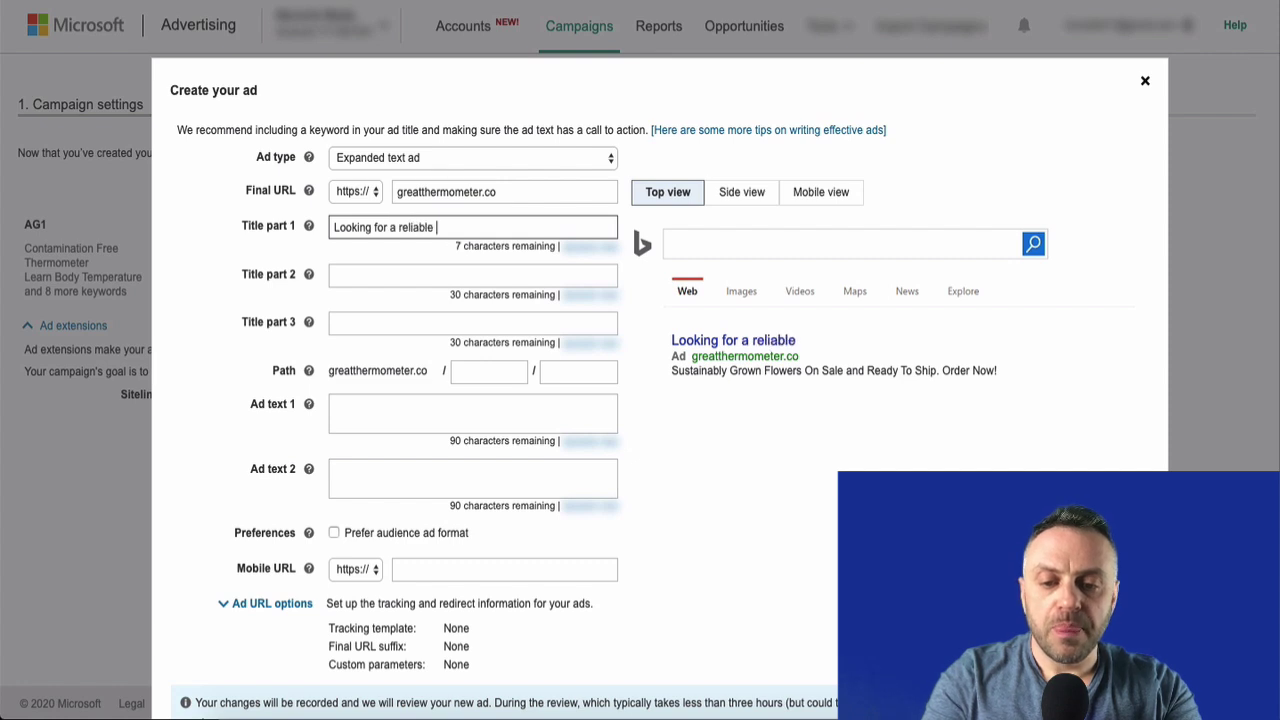
key("ctrl+a")
key("BackSpace")
Set the three ad title parts to "Need a quick temp reading?", "We can help." and "Check out our product"
type("Nee")
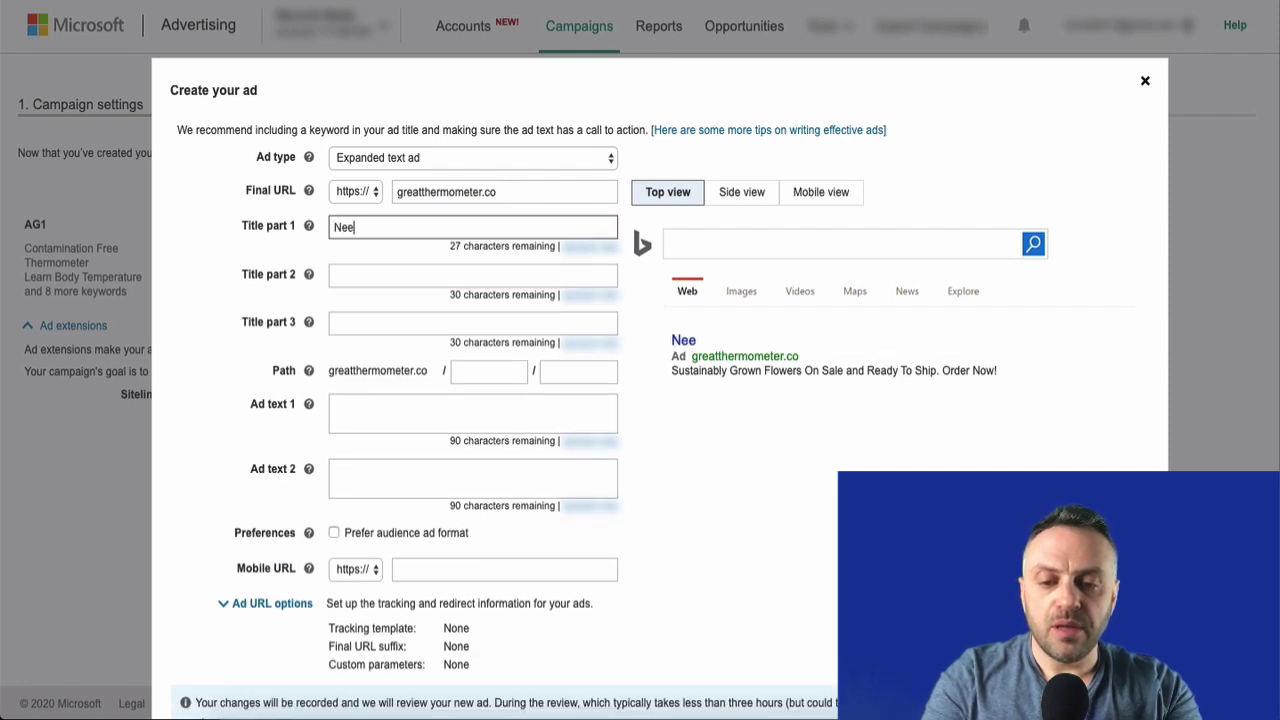
type("uick temp reading?")
key("Tab")
type("We can help.")
key("Tab")
type("Check out our")
type(" produc")
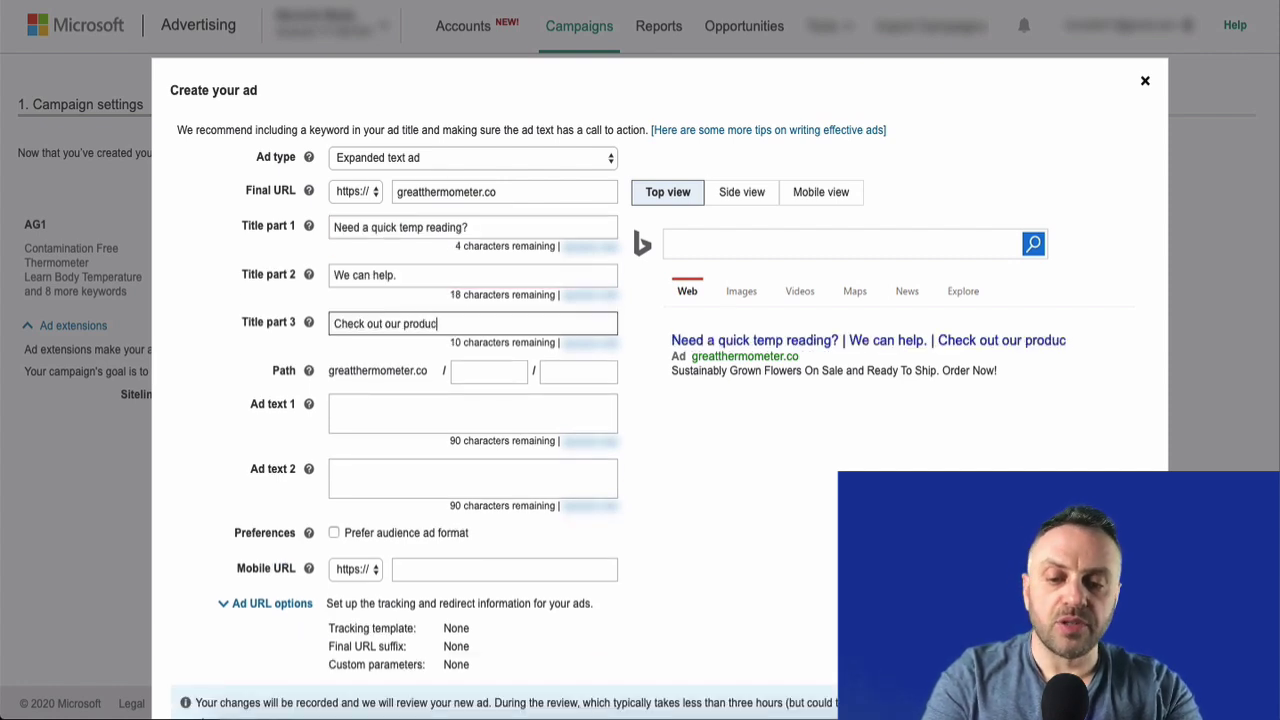
type("t")
left_click(414, 410)
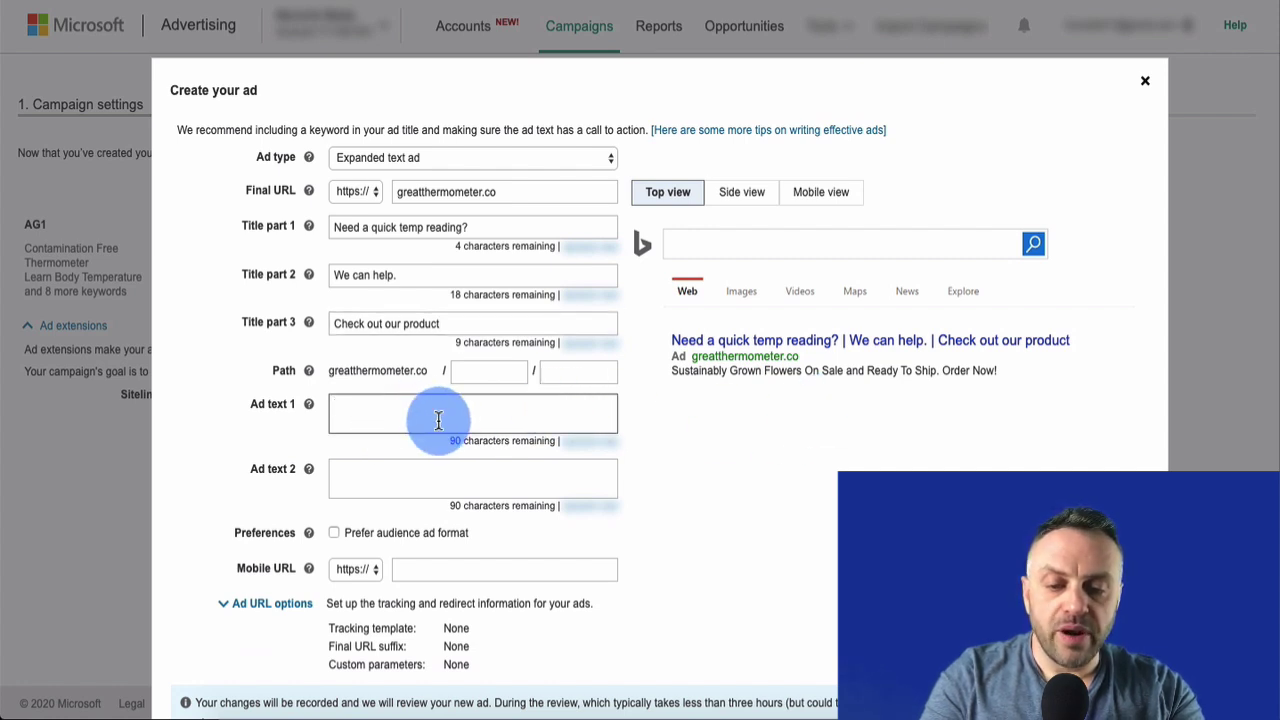
type("fldsjf")
key("BackSpace")
key("BackSpace")
key("BackSpace")
key("BackSpace")
key("BackSpace")
key("BackSpace")
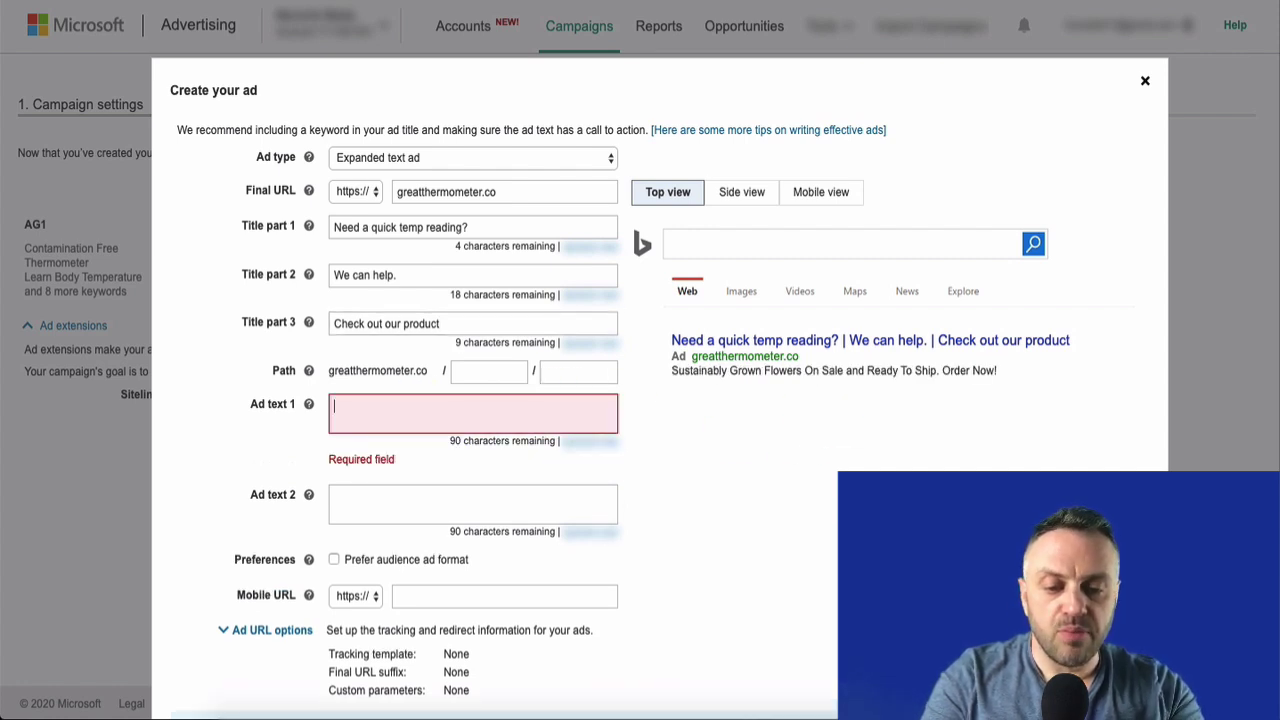
Set ad text 1 to "Contamination Free Infrared Body Thermometer that works great.", reusing the product phrase from the LiveTemp Pro landing page
left_click(404, 412)
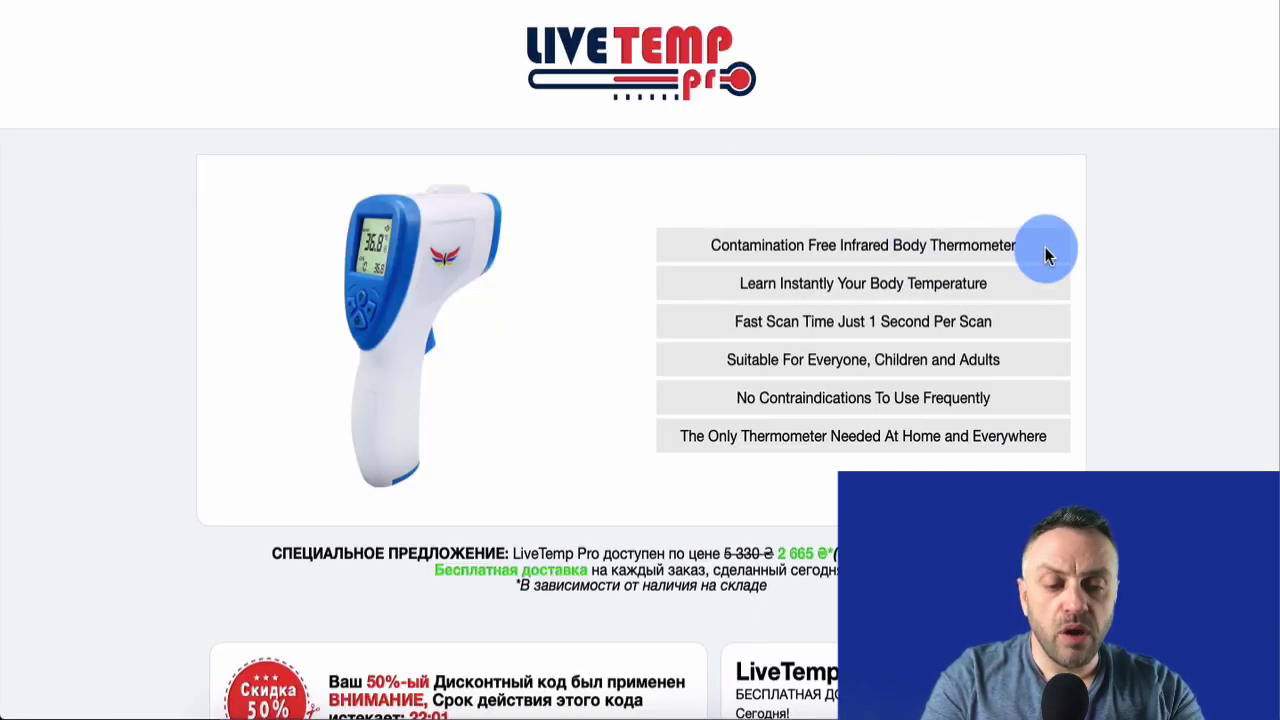
left_click_drag(1035, 255, 708, 246)
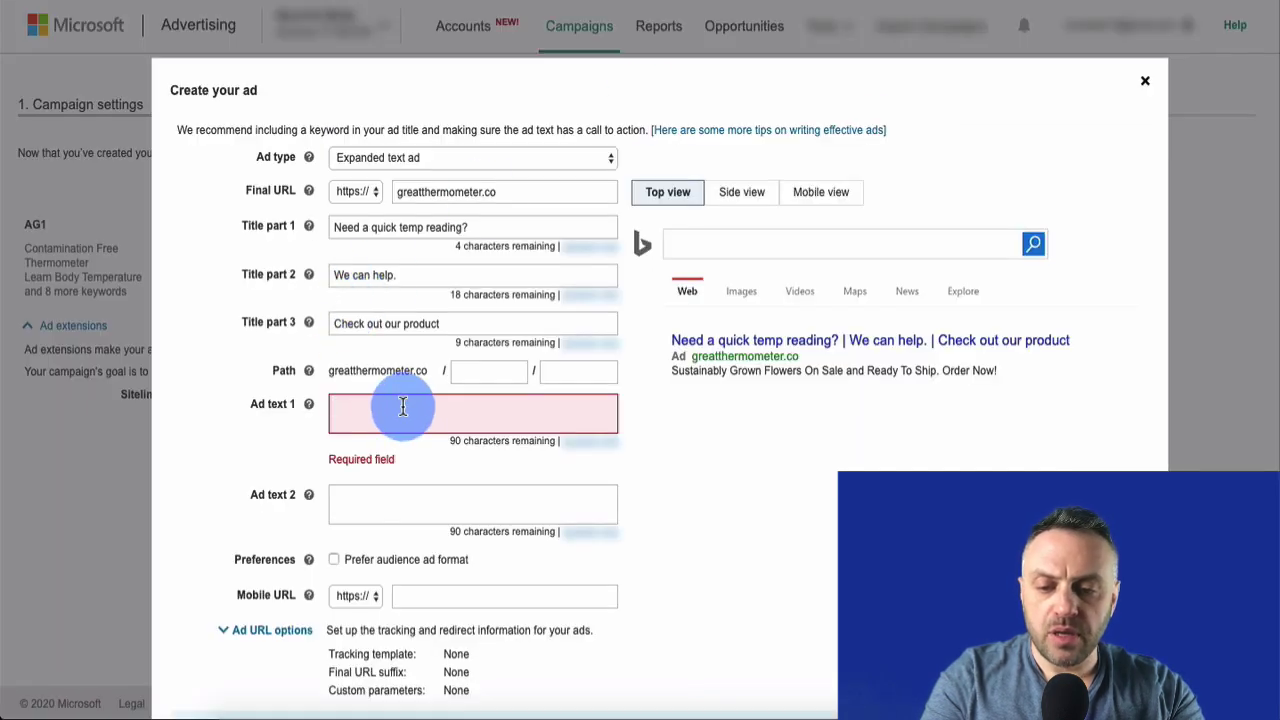
type("Contamination Free Infrared Body Thermometer")
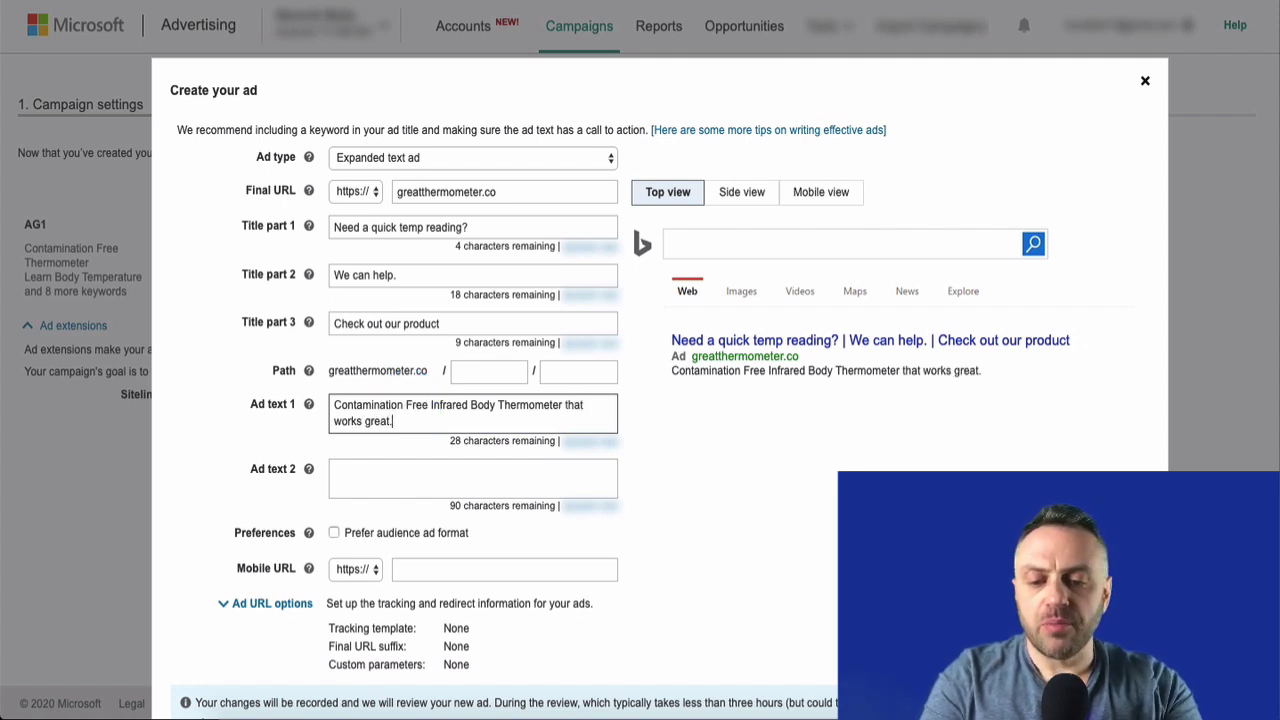
Leave ad text 2 empty and save the expanded text ad to the AG1 ad group
left_click(426, 471)
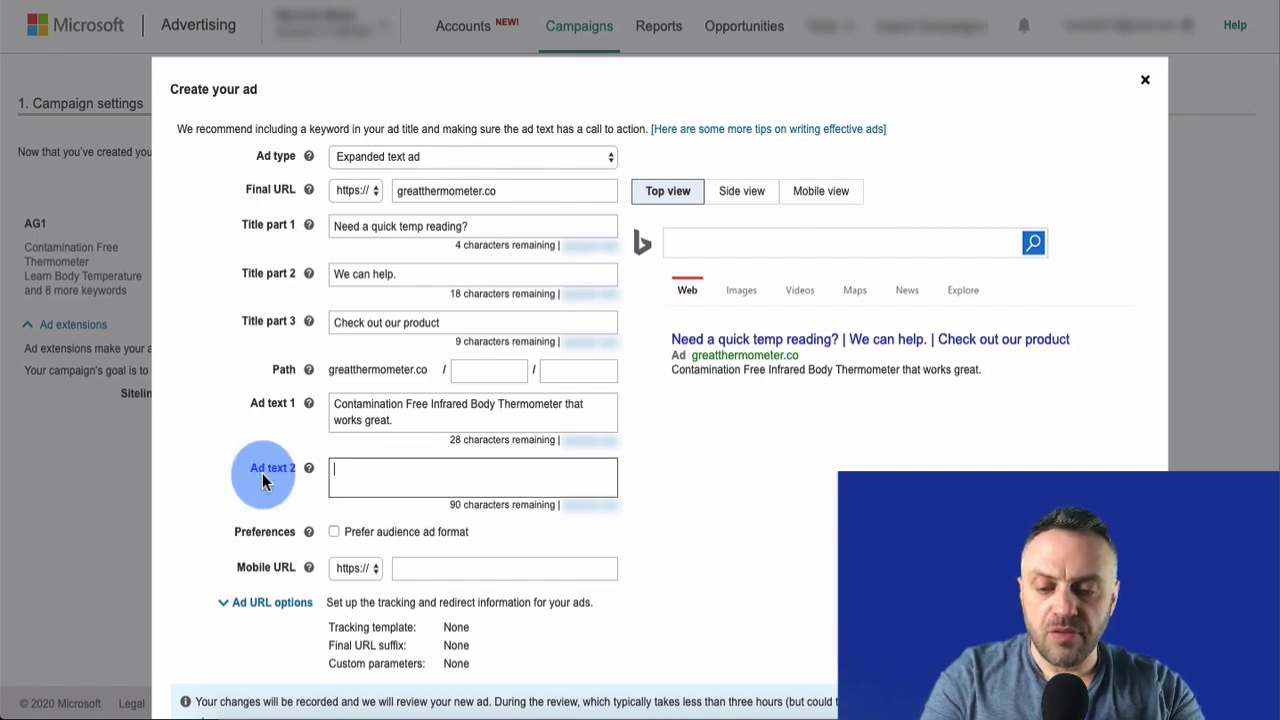
scroll(386, 491, "down", 1)
scroll(300, 609, "down", 1)
left_click(195, 618)
left_click(196, 615)
left_click(268, 300)
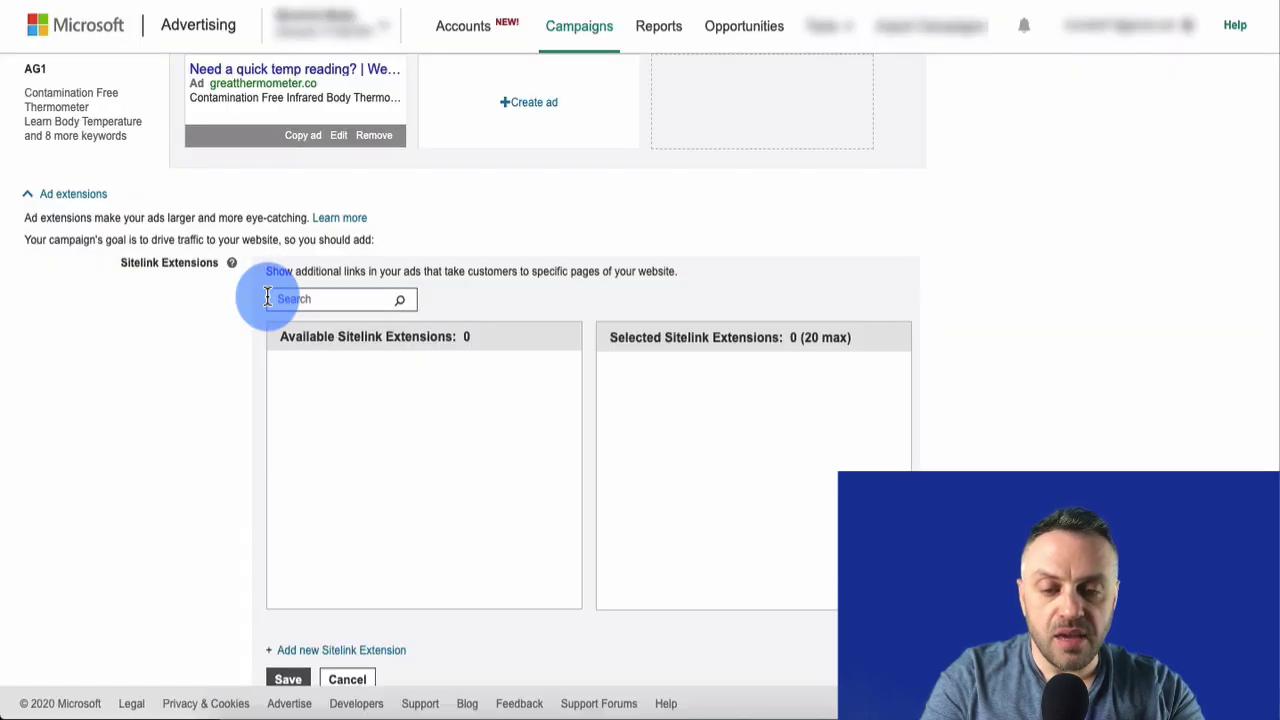
View the saved ad in AG1 and switch to the LiveTemp Pro landing page
scroll(412, 137, "up", 3)
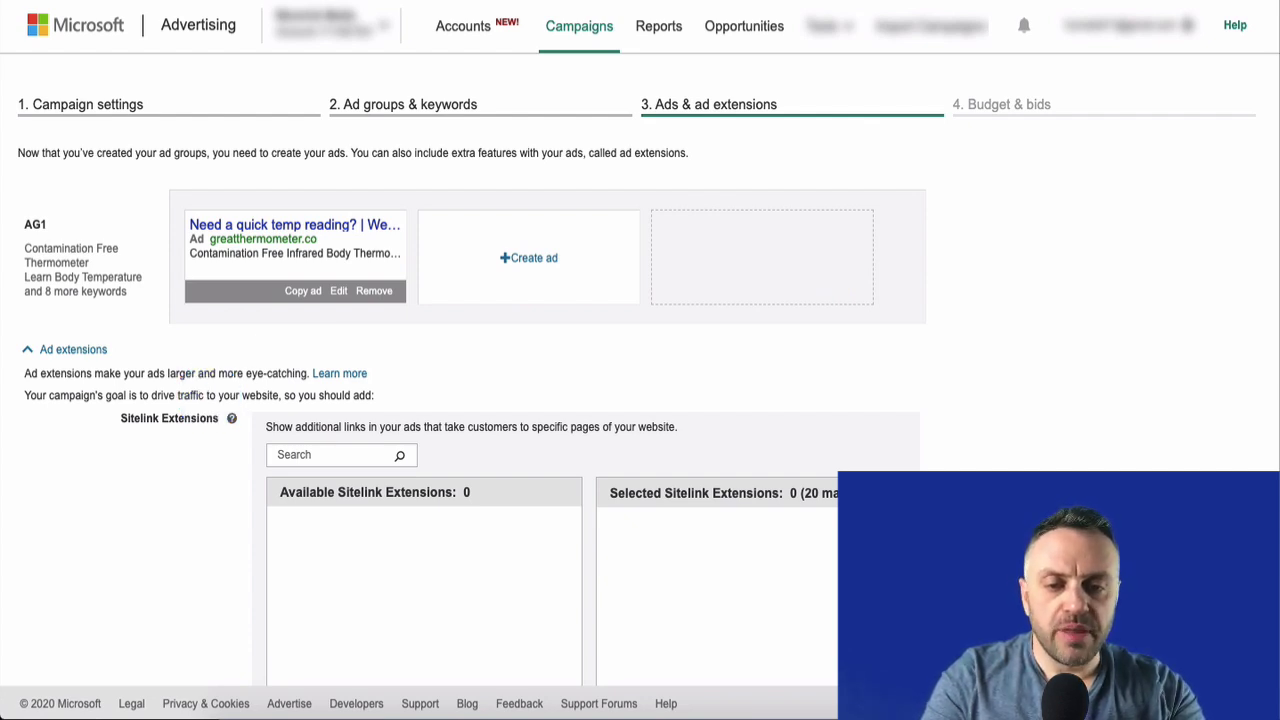
key("ctrl+Tab")
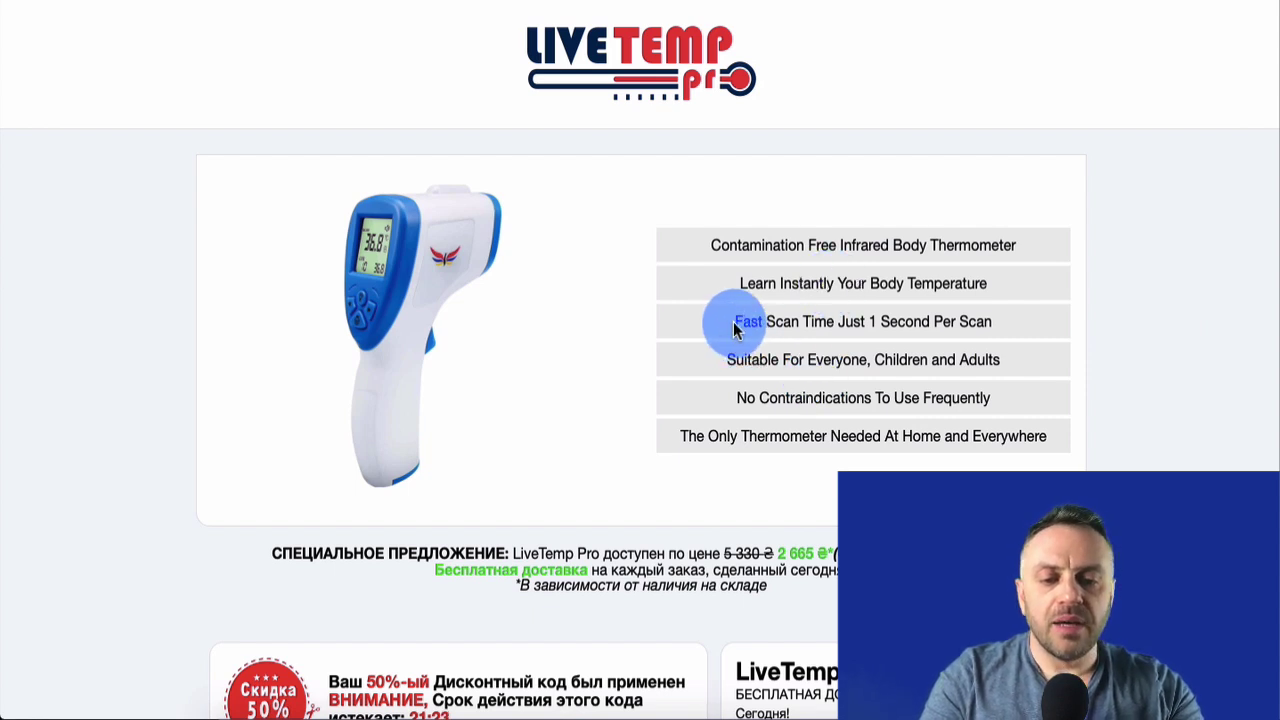
Examine the product benefit phrases on the LiveTemp Pro landing page as copy for further AG1 ads
left_click_drag(735, 330, 1008, 325)
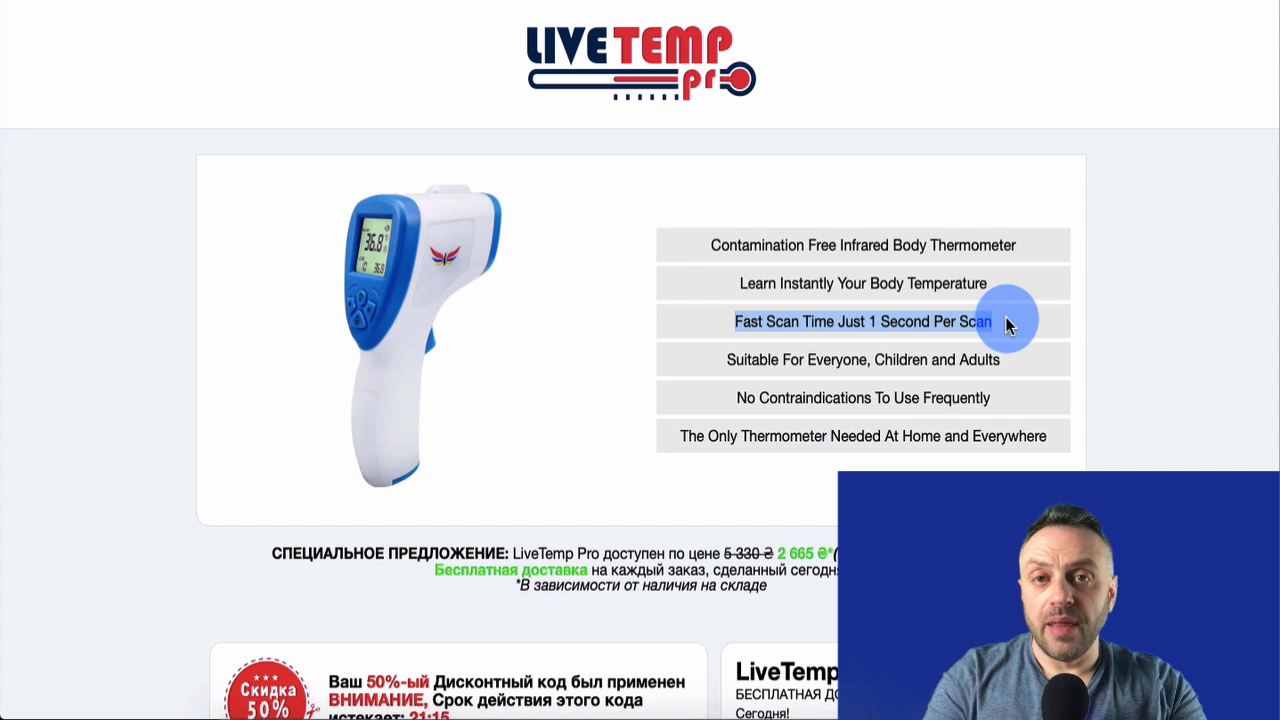
left_click_drag(1008, 325, 1008, 368)
left_click_drag(730, 397, 992, 398)
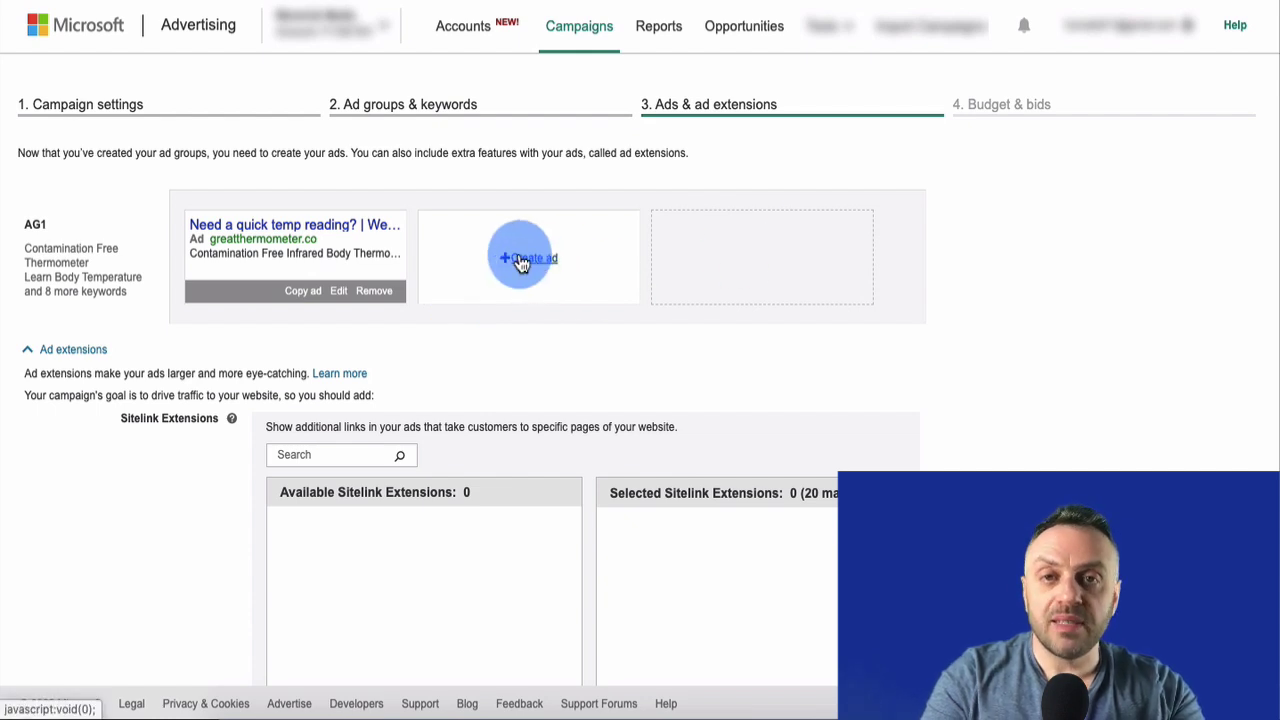
left_click(606, 134)
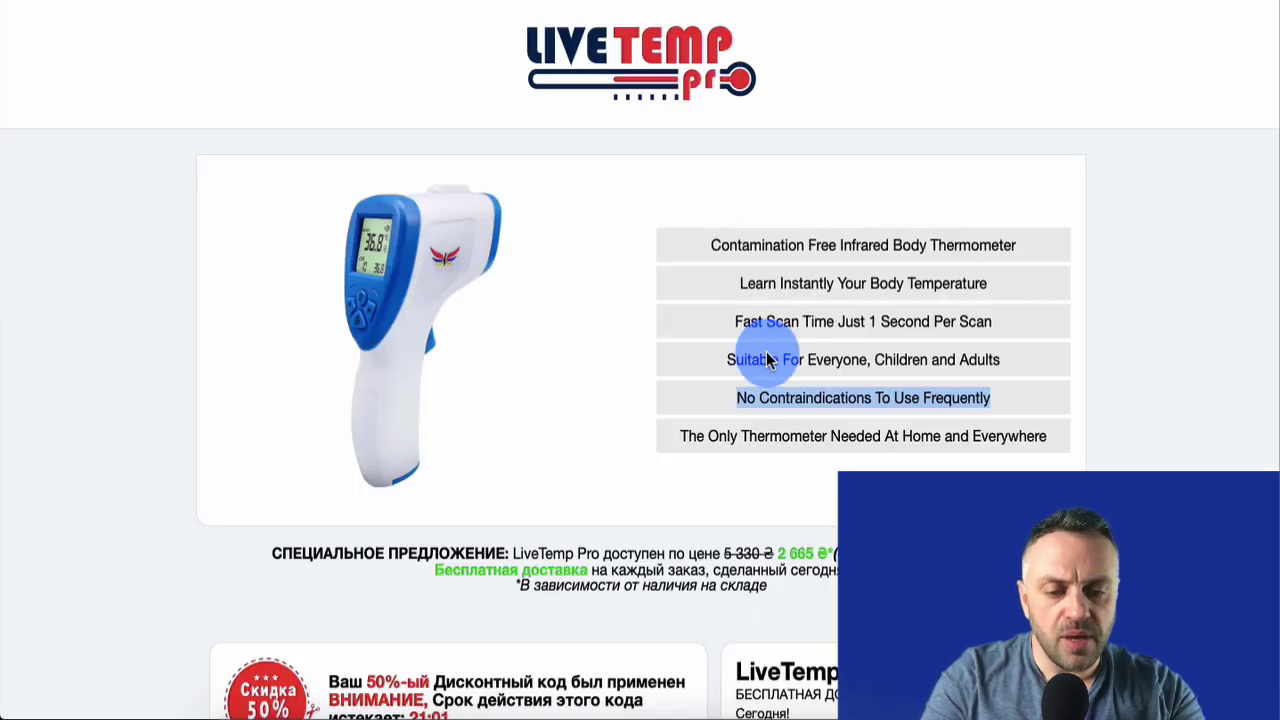
left_click_drag(733, 322, 1007, 322)
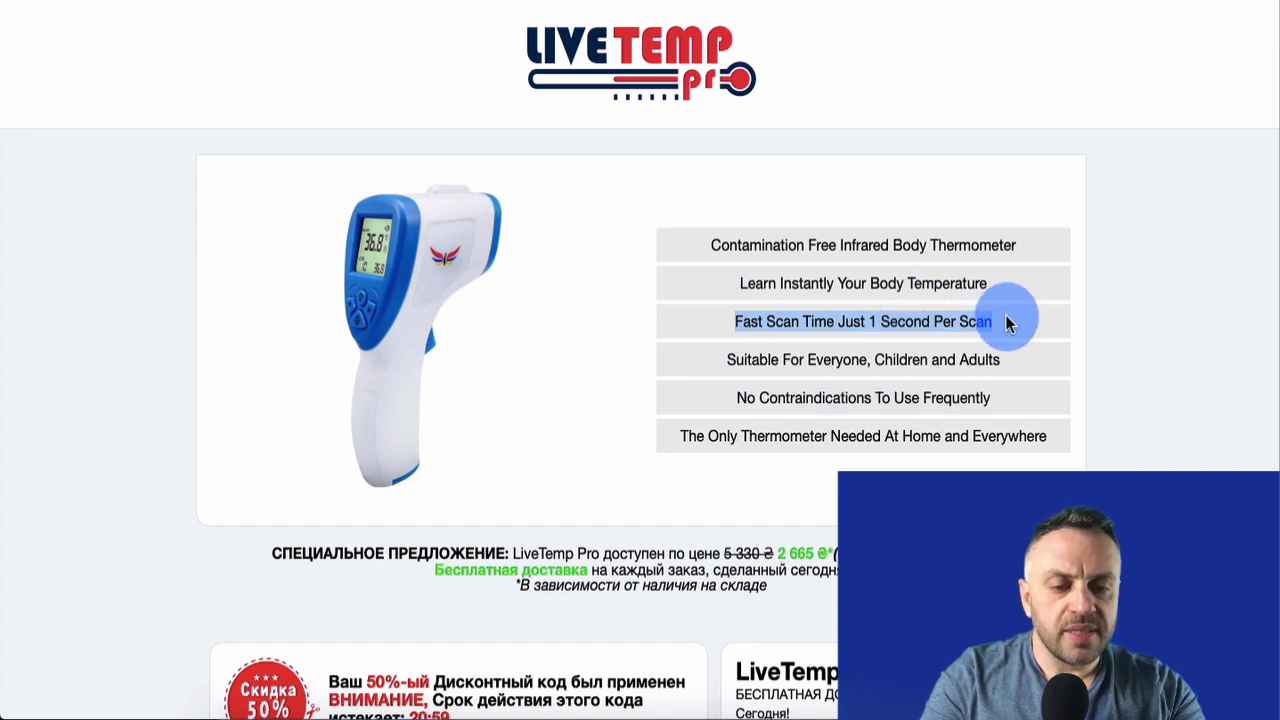
left_click(1006, 320)
left_click_drag(733, 288, 872, 328)
left_click(1007, 316)
left_click(872, 328)
left_click_drag(691, 243, 757, 253)
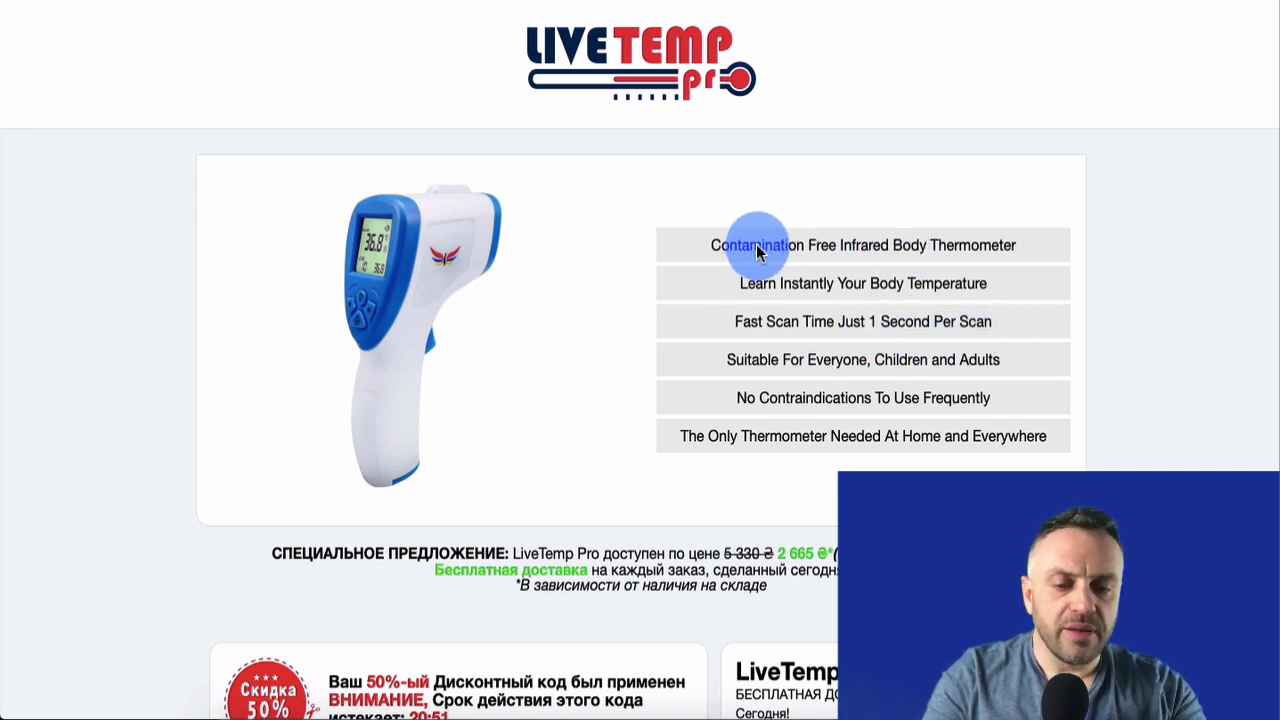
left_click(720, 340)
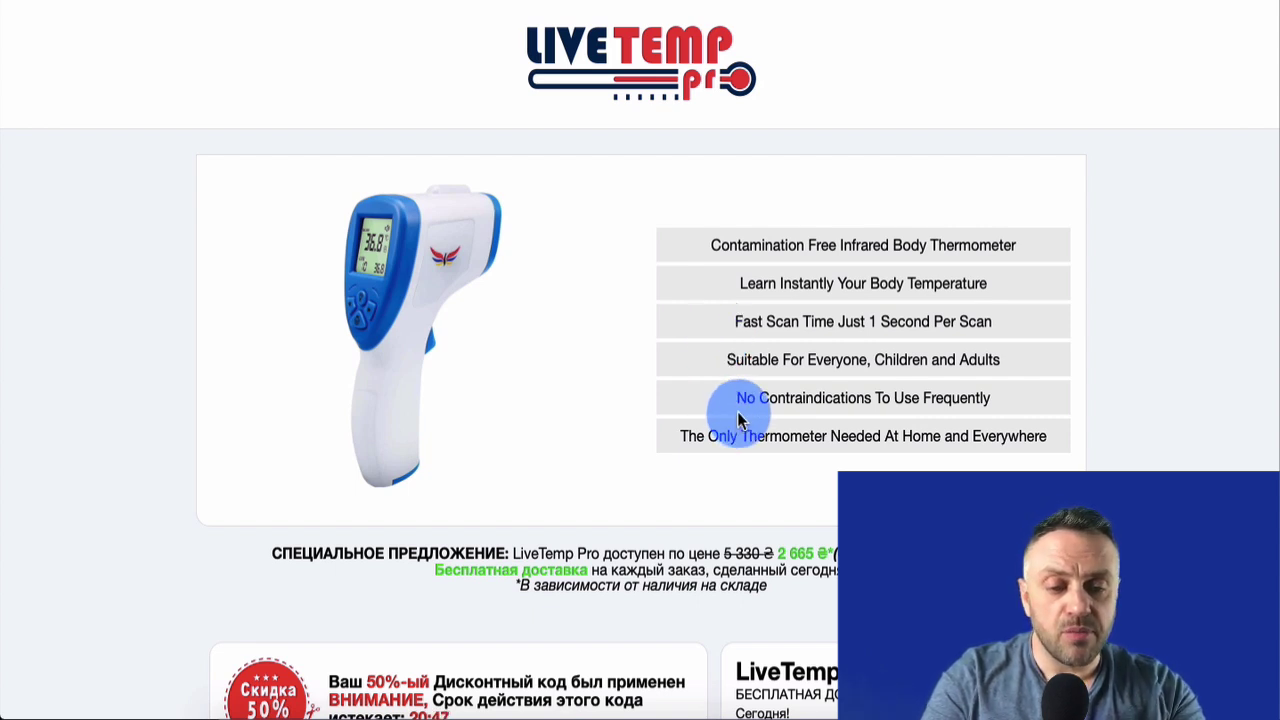
left_click_drag(1006, 406, 735, 403)
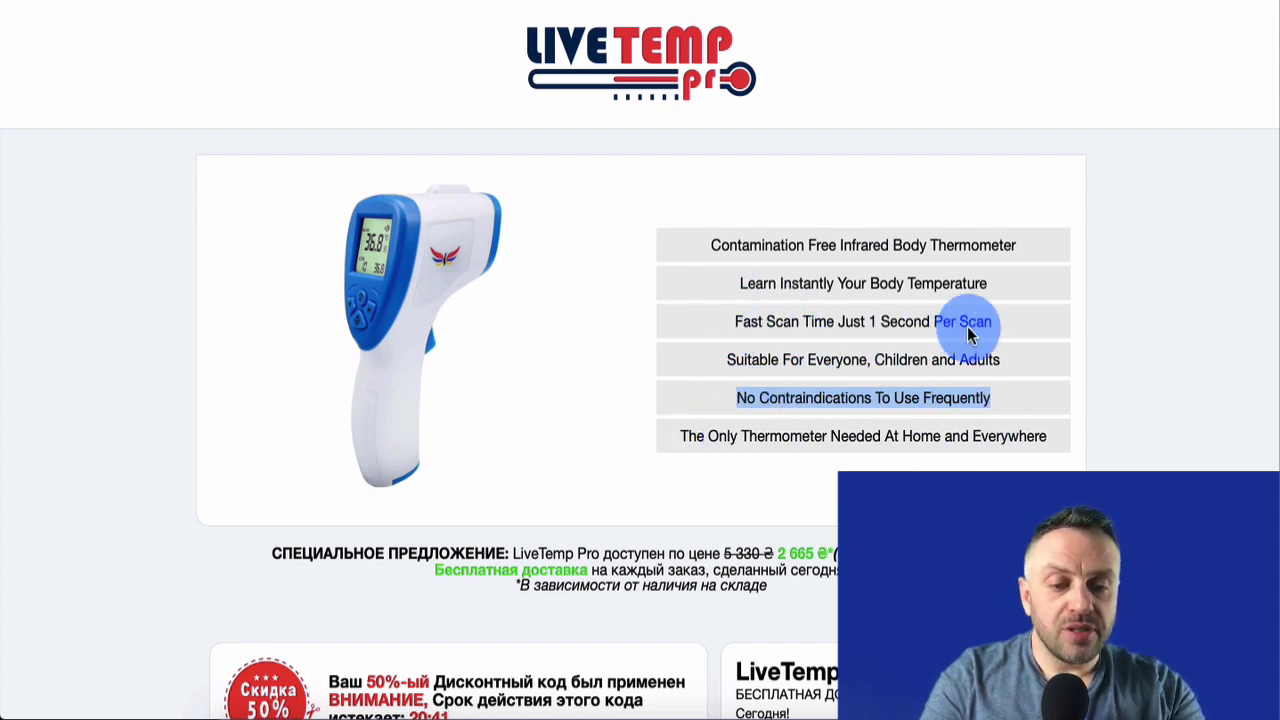
left_click_drag(1000, 330, 878, 283)
left_click_drag(1005, 350, 714, 357)
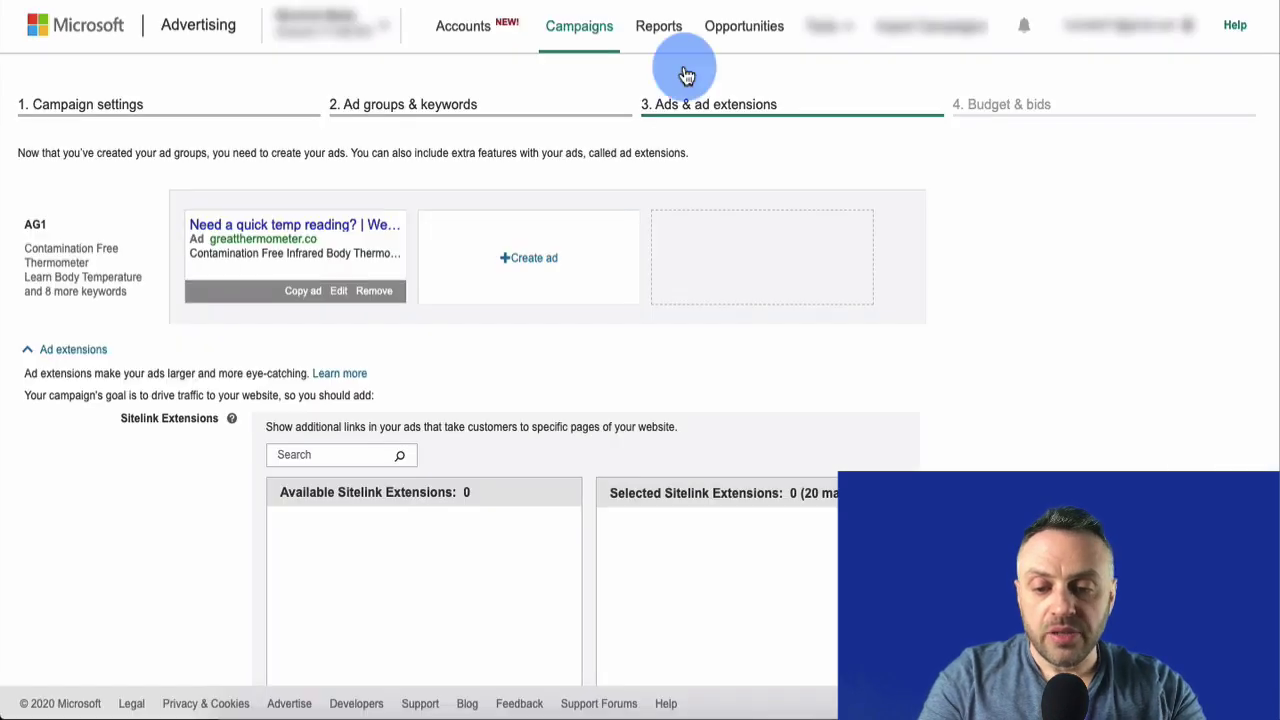
Examine the sitelink and price extension sections below the AG1 ad in Microsoft Advertising
scroll(137, 539, "down", 5)
scroll(137, 539, "up", 1)
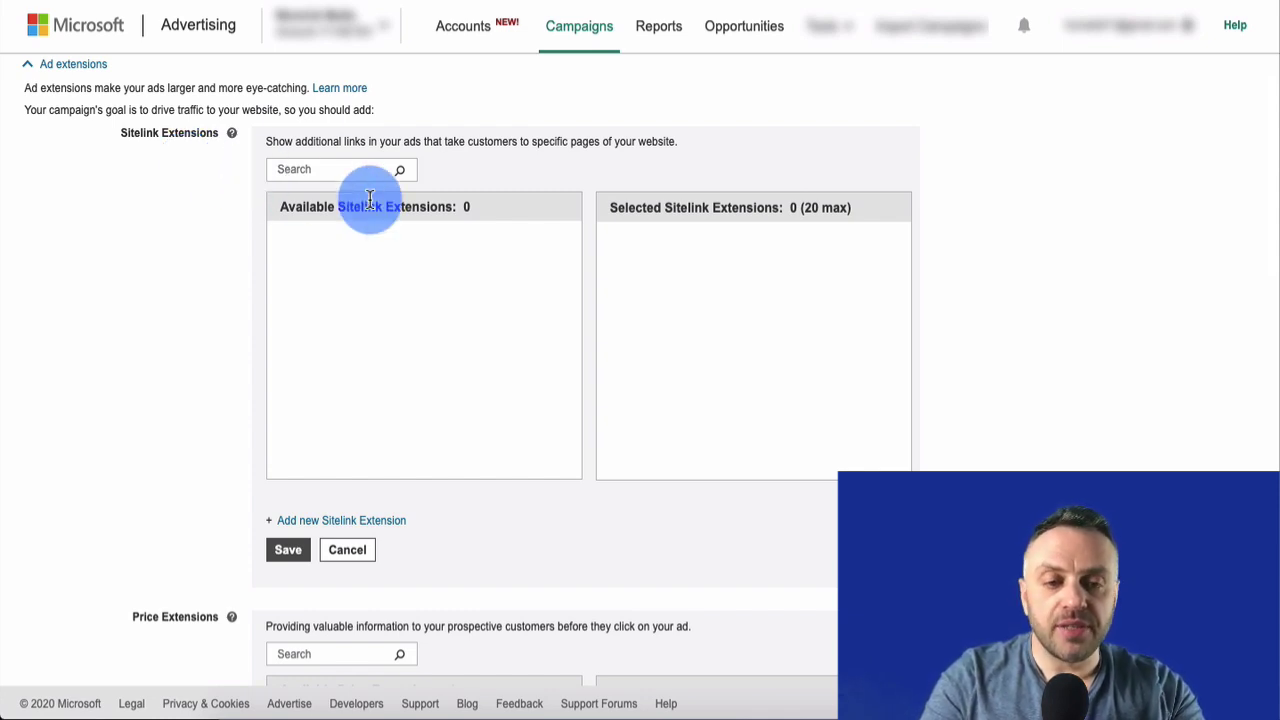
scroll(149, 471, "down", 3)
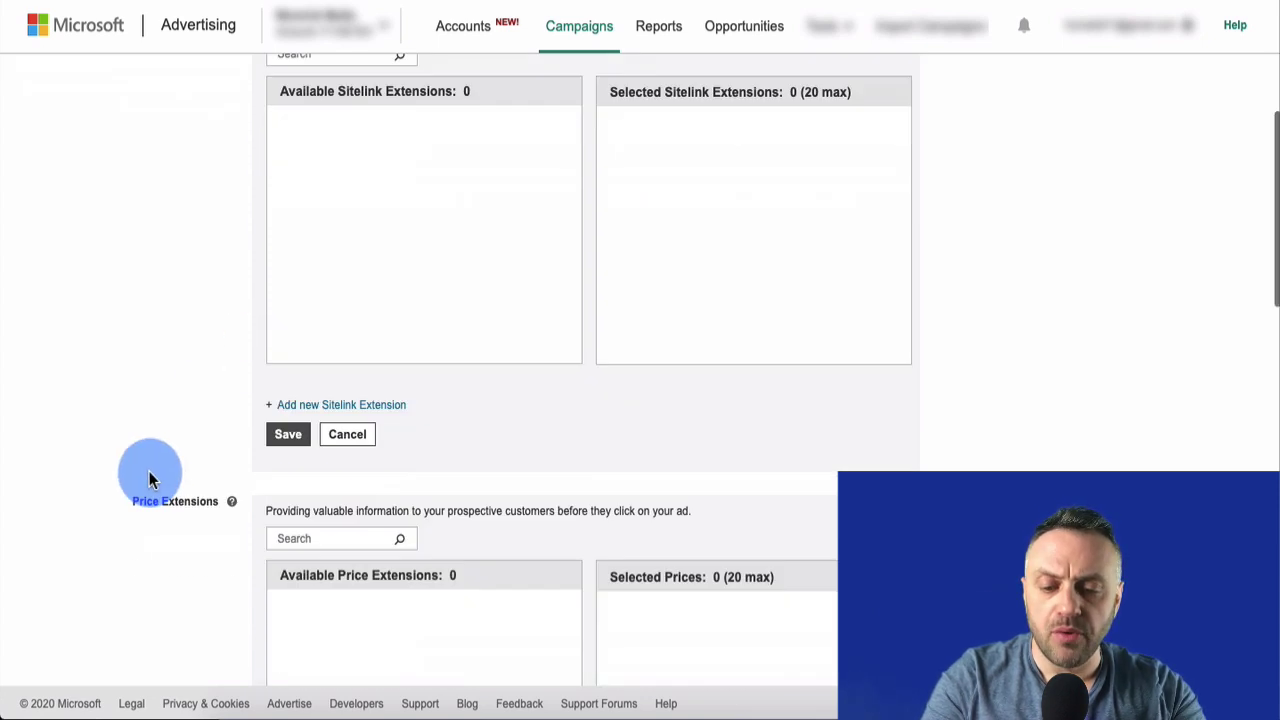
scroll(657, 318, "down", 3)
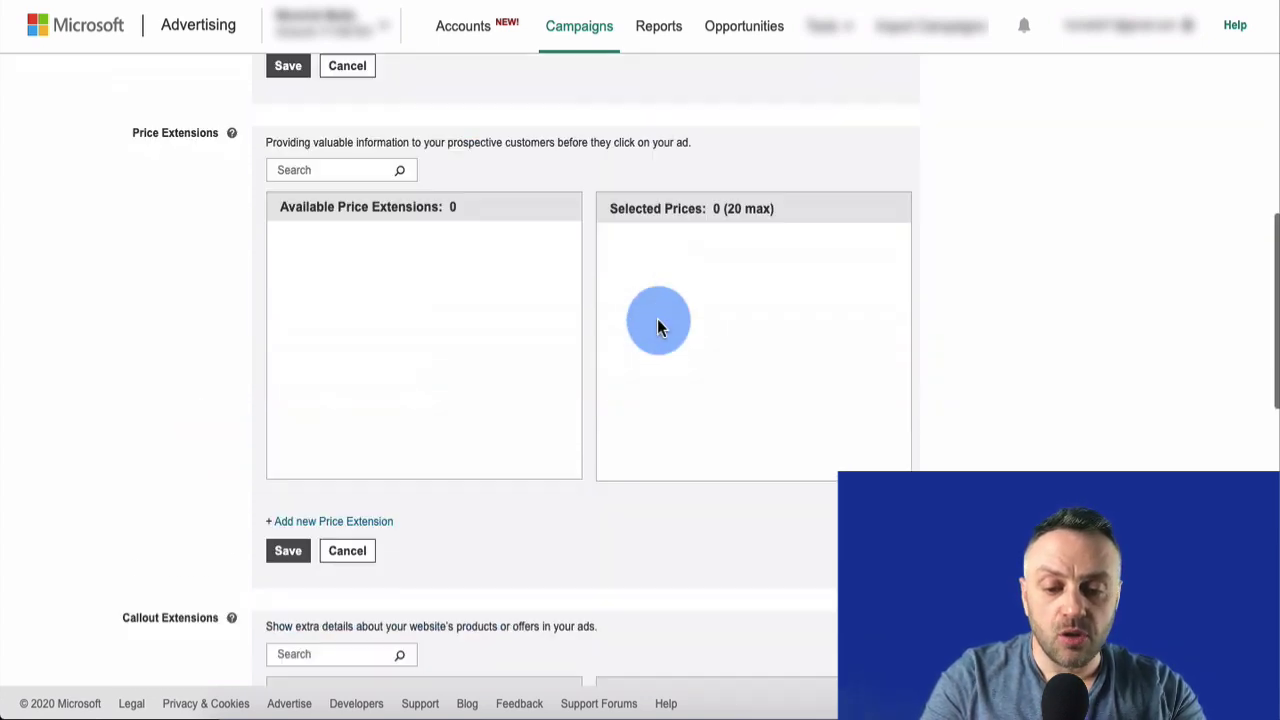
scroll(657, 325, "up", 1)
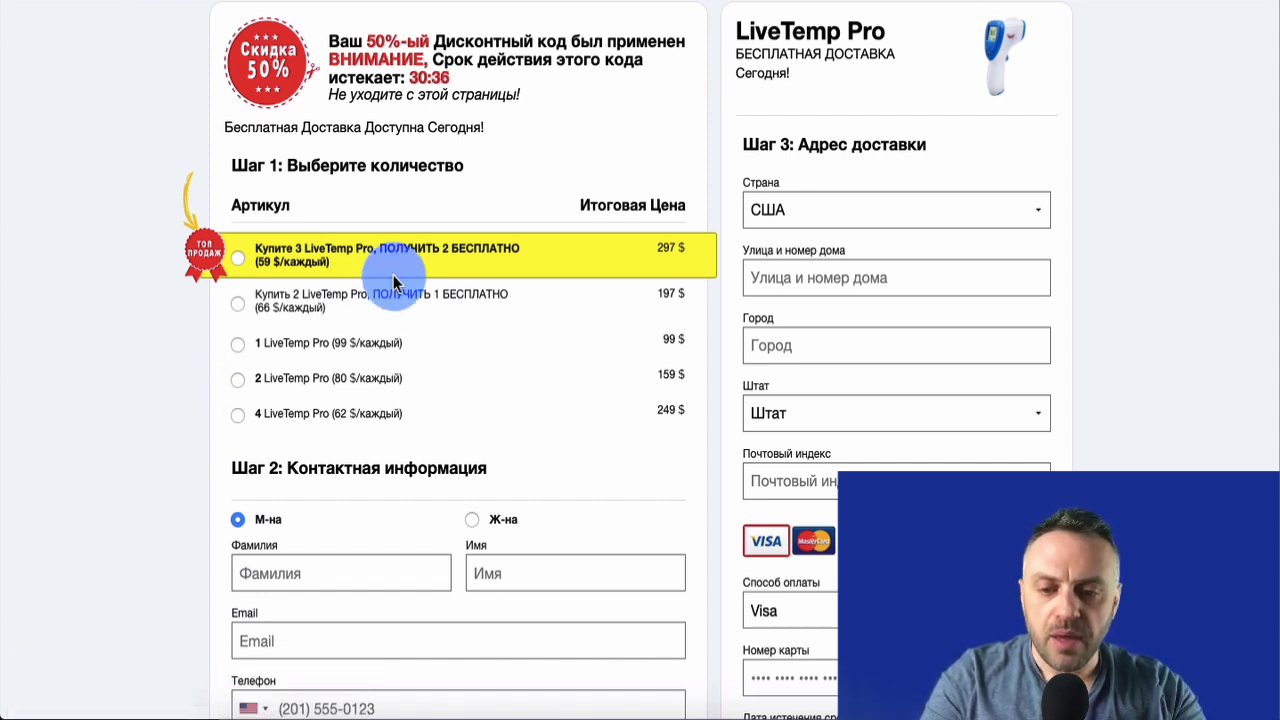
Switch to the LiveTemp Pro landing page, select the single-thermometer offer and check its price
left_click(239, 347)
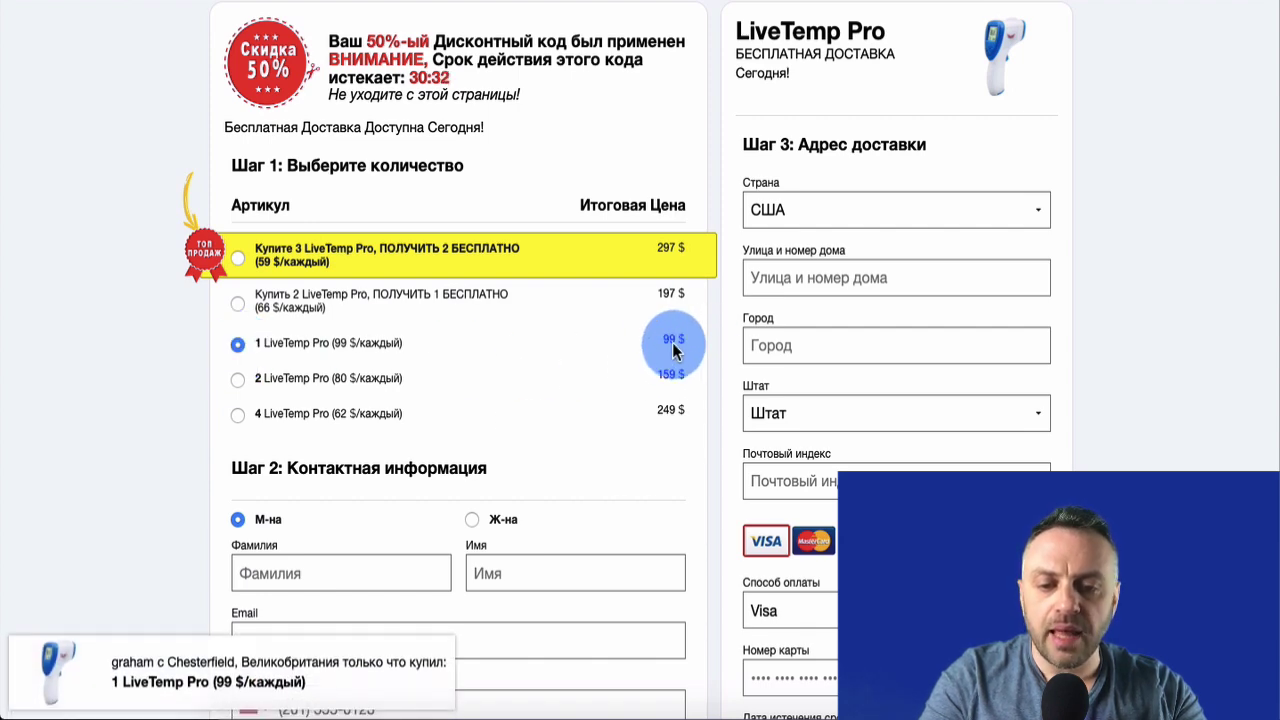
scroll(562, 349, "up", 6)
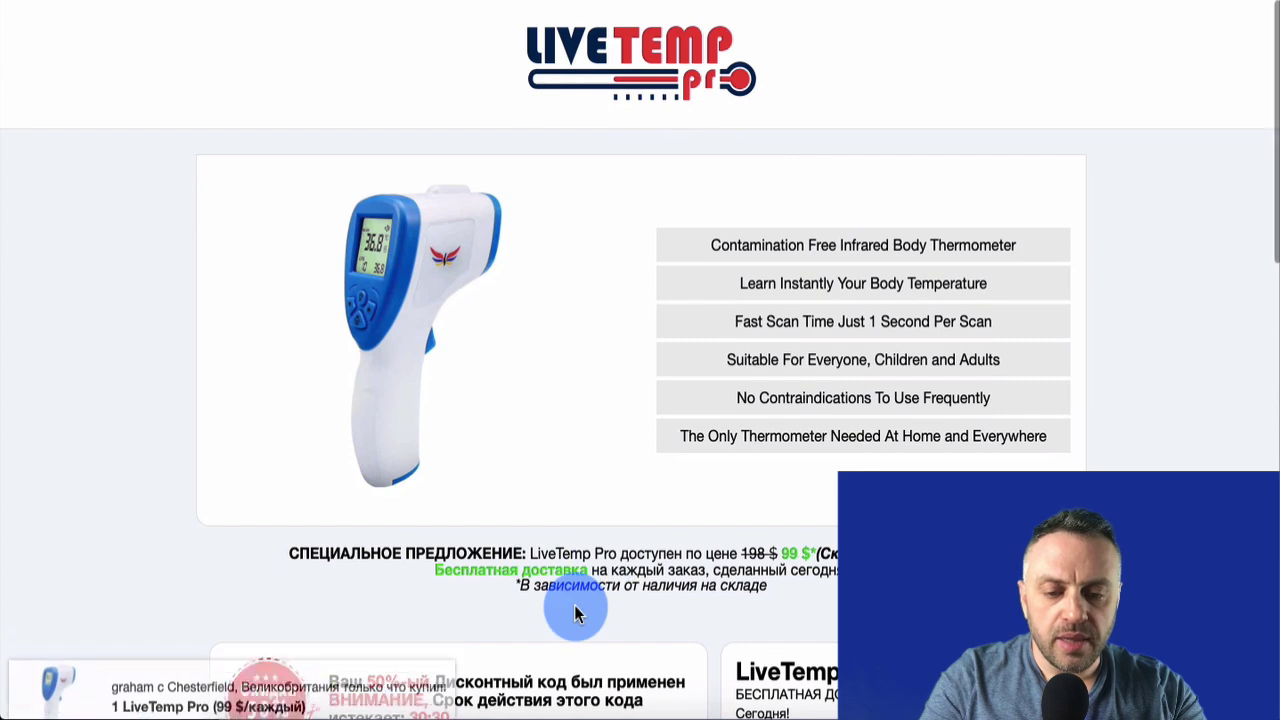
scroll(520, 372, "down", 6)
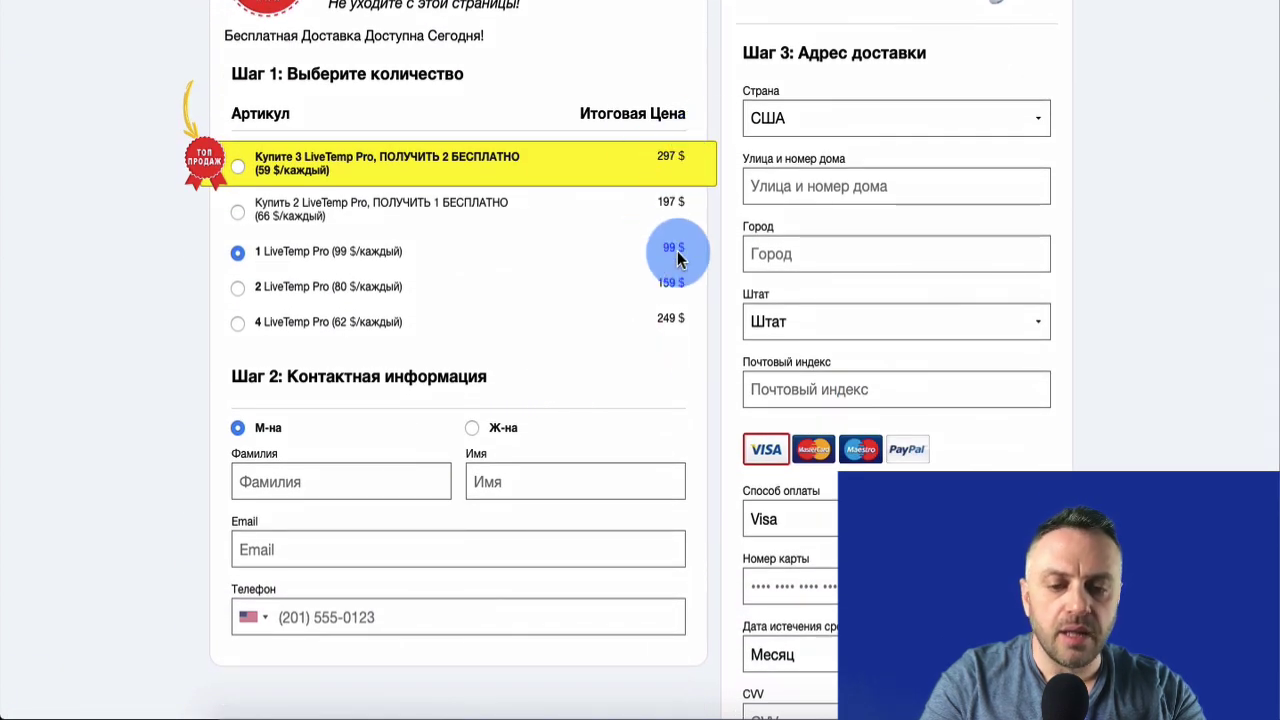
scroll(677, 258, "up", 6)
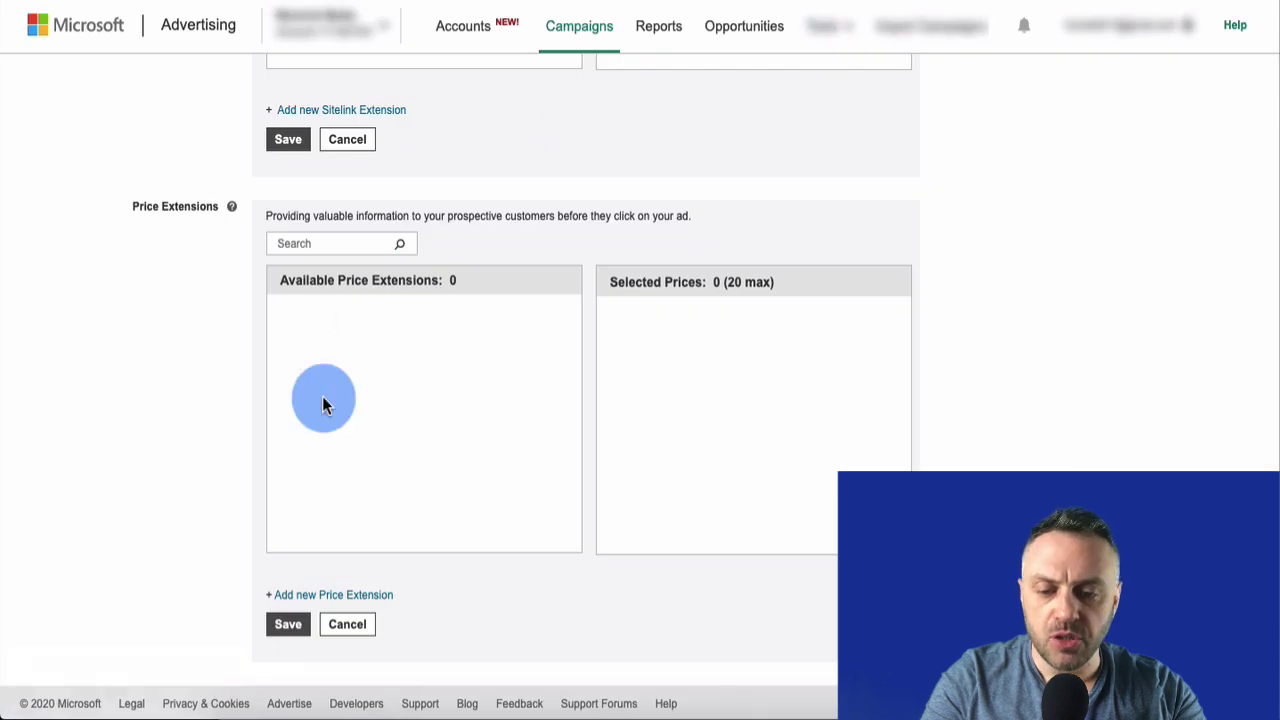
scroll(178, 487, "down", 1)
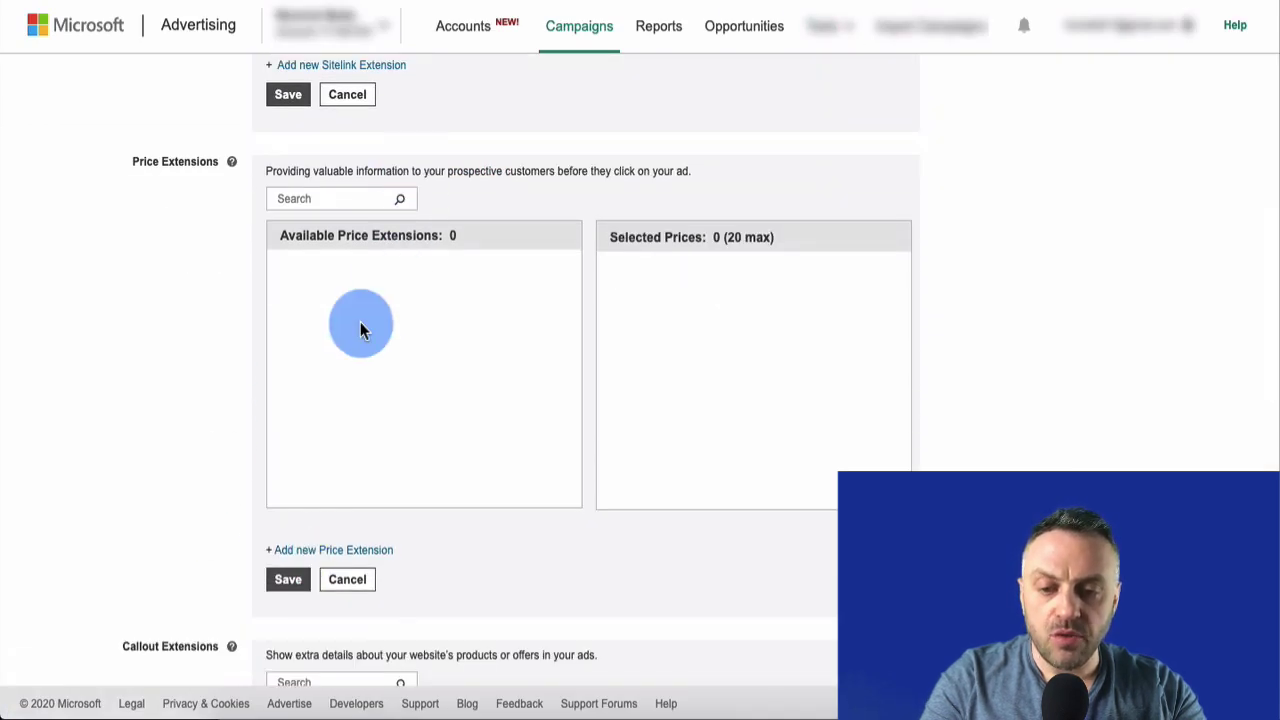
left_click(302, 550)
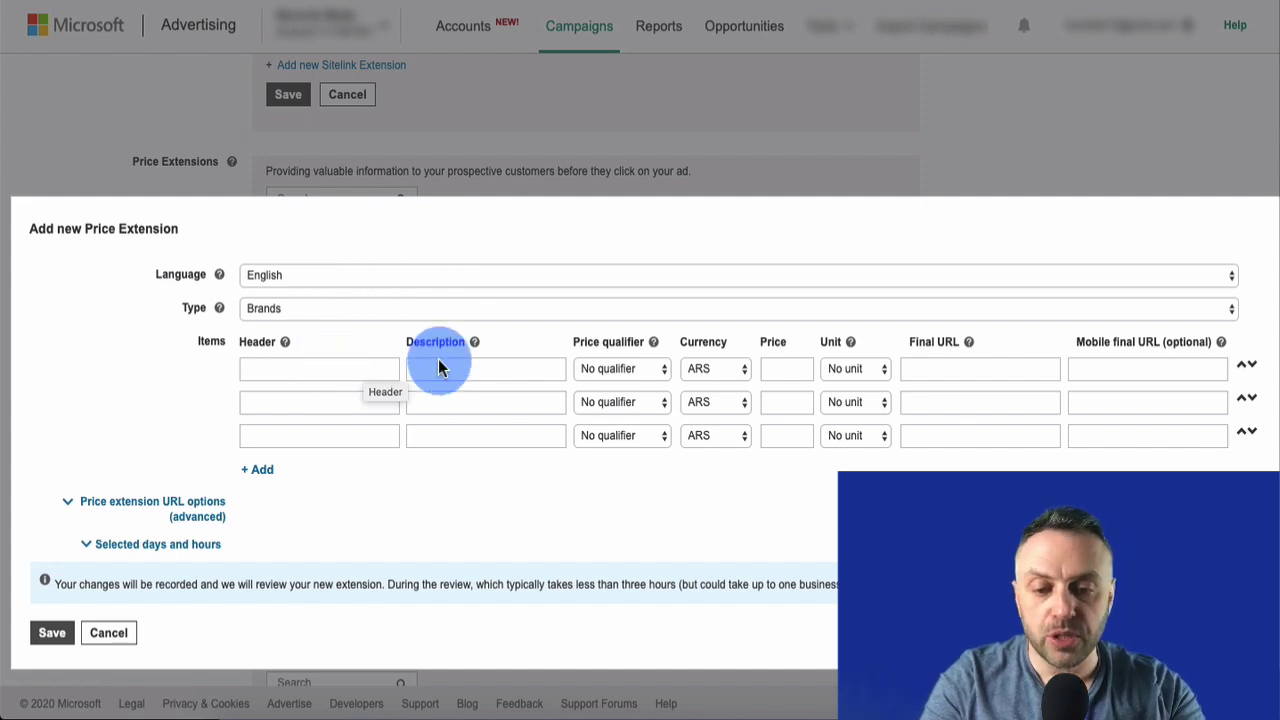
left_click(622, 367)
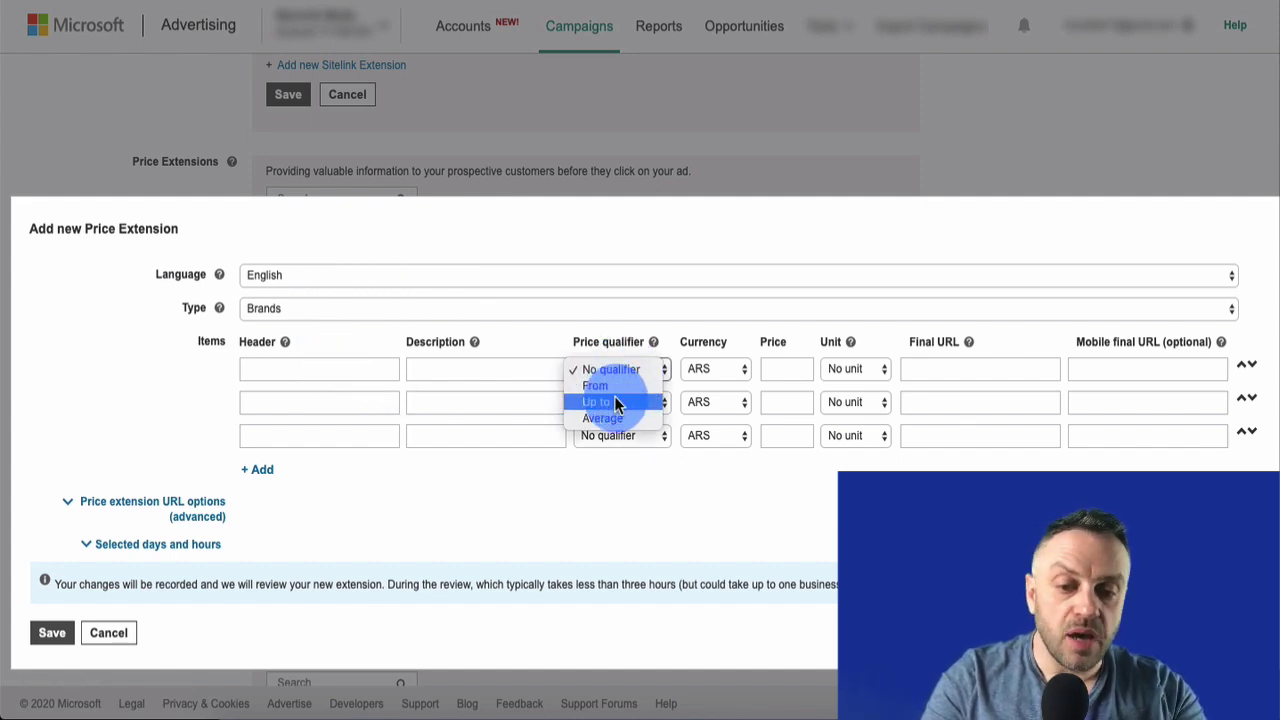
left_click(625, 385)
left_click(722, 367)
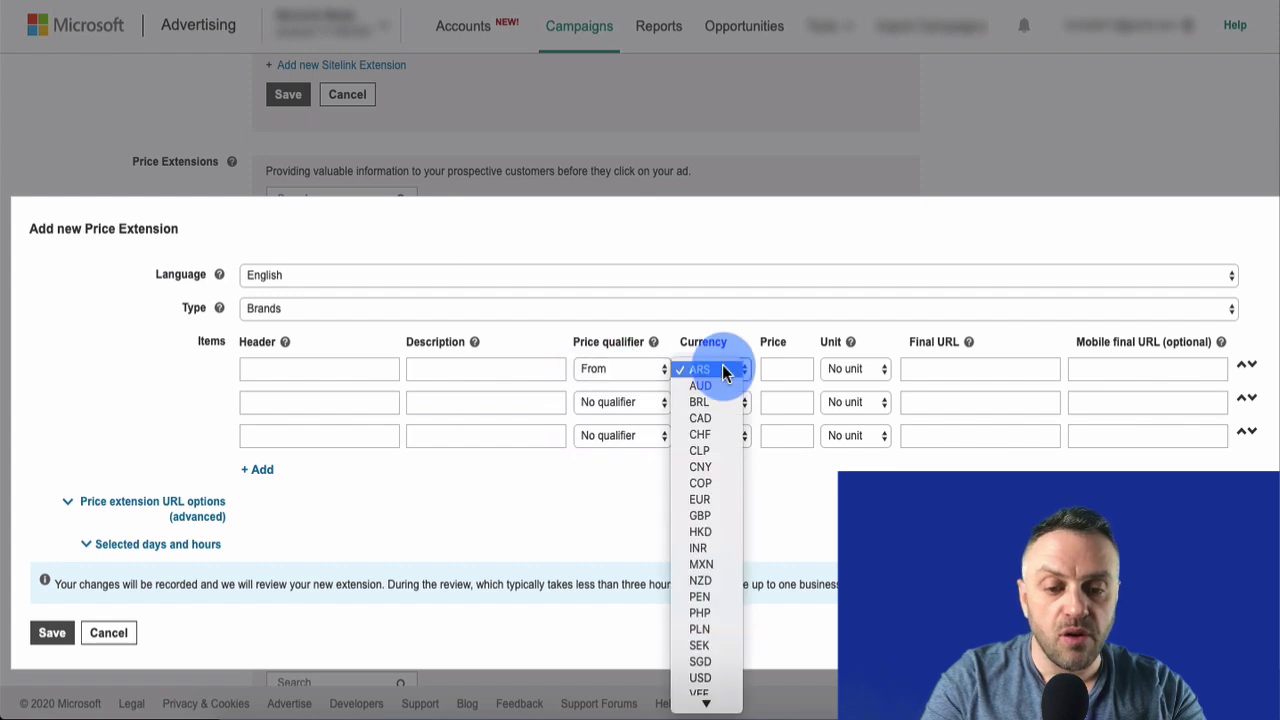
left_click(706, 654)
left_click(792, 371)
type("97")
left_click(943, 374)
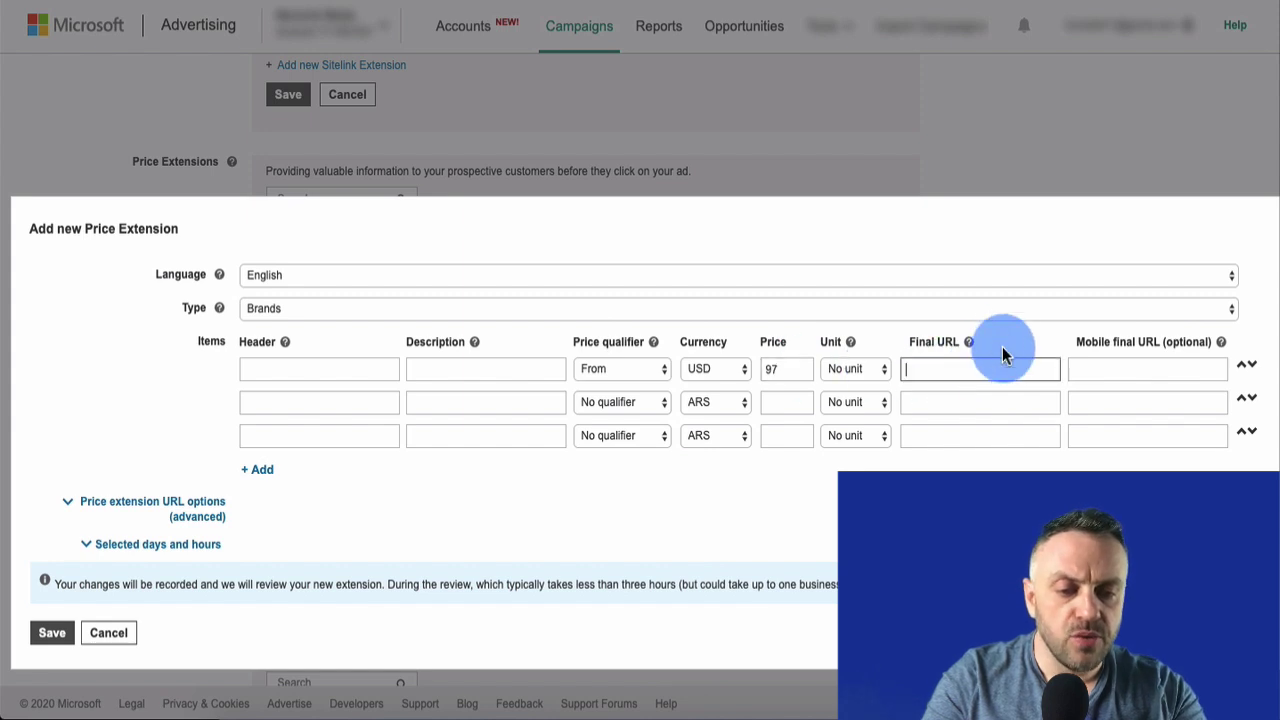
left_click(109, 633)
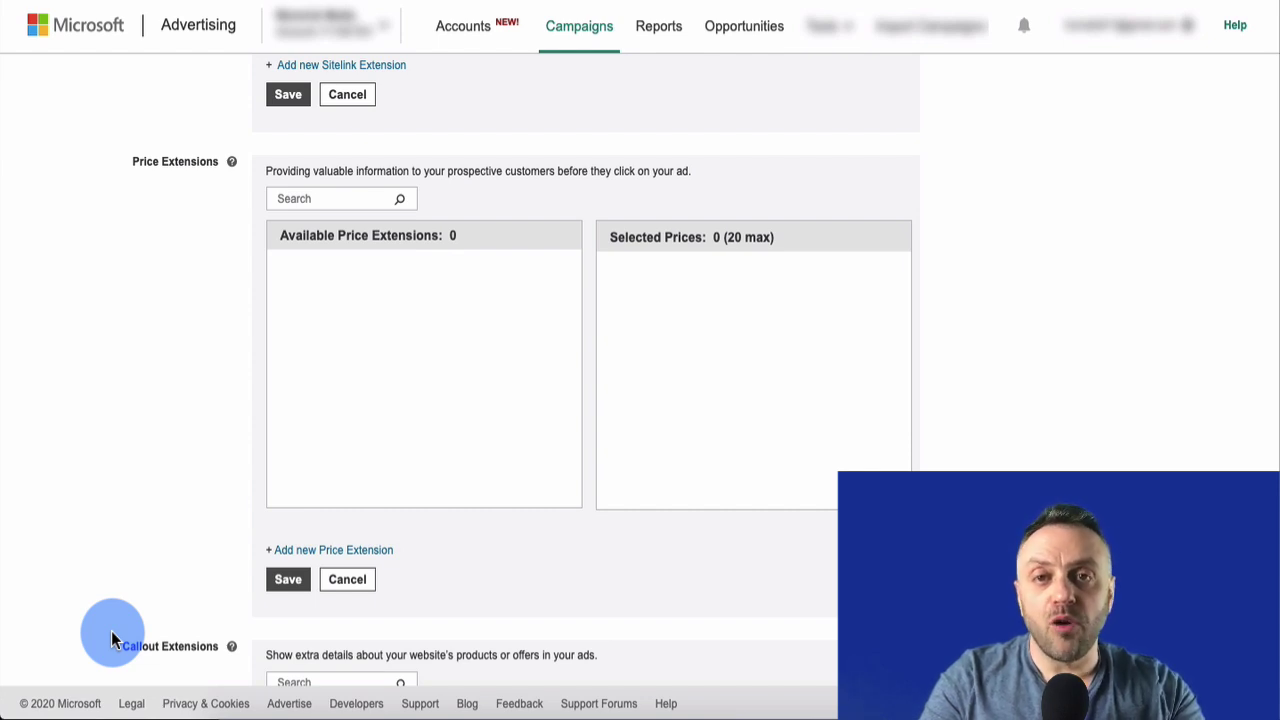
Add the Immediate Access, Most Trusted, Easy To Use and Hands On callouts to the selected callout extensions
scroll(112, 640, "down", 5)
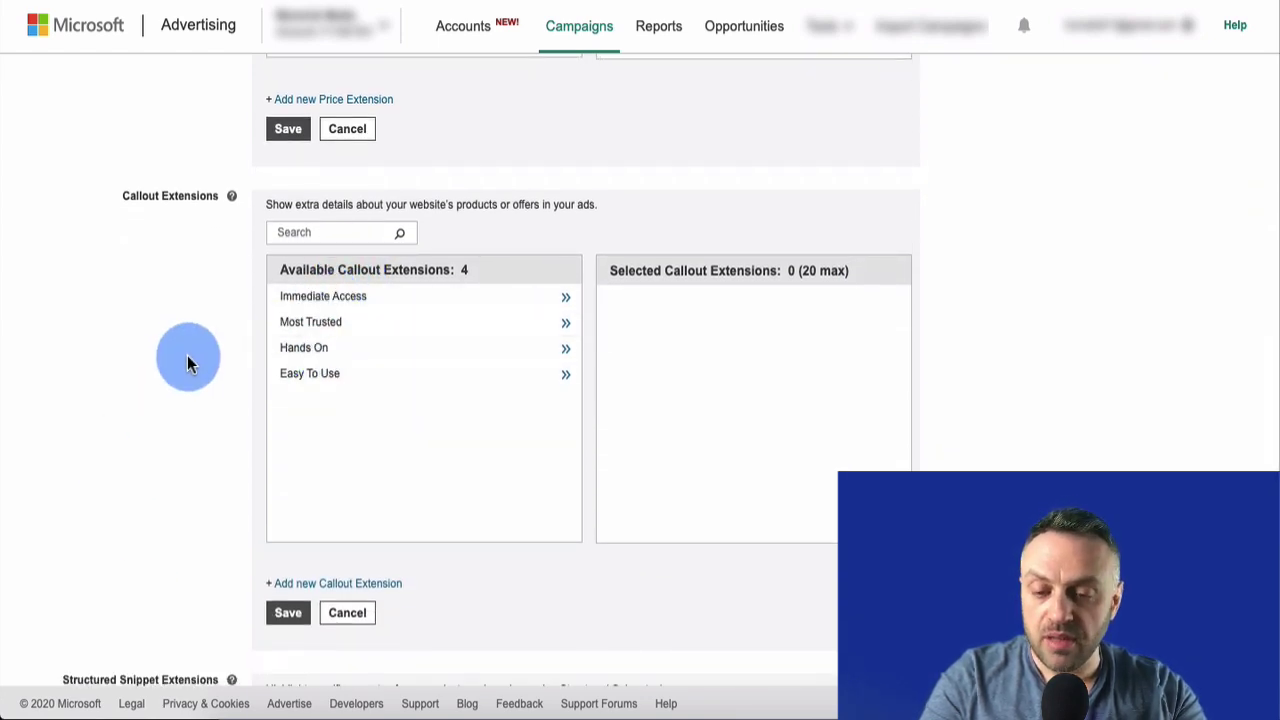
scroll(172, 480, "down", 3)
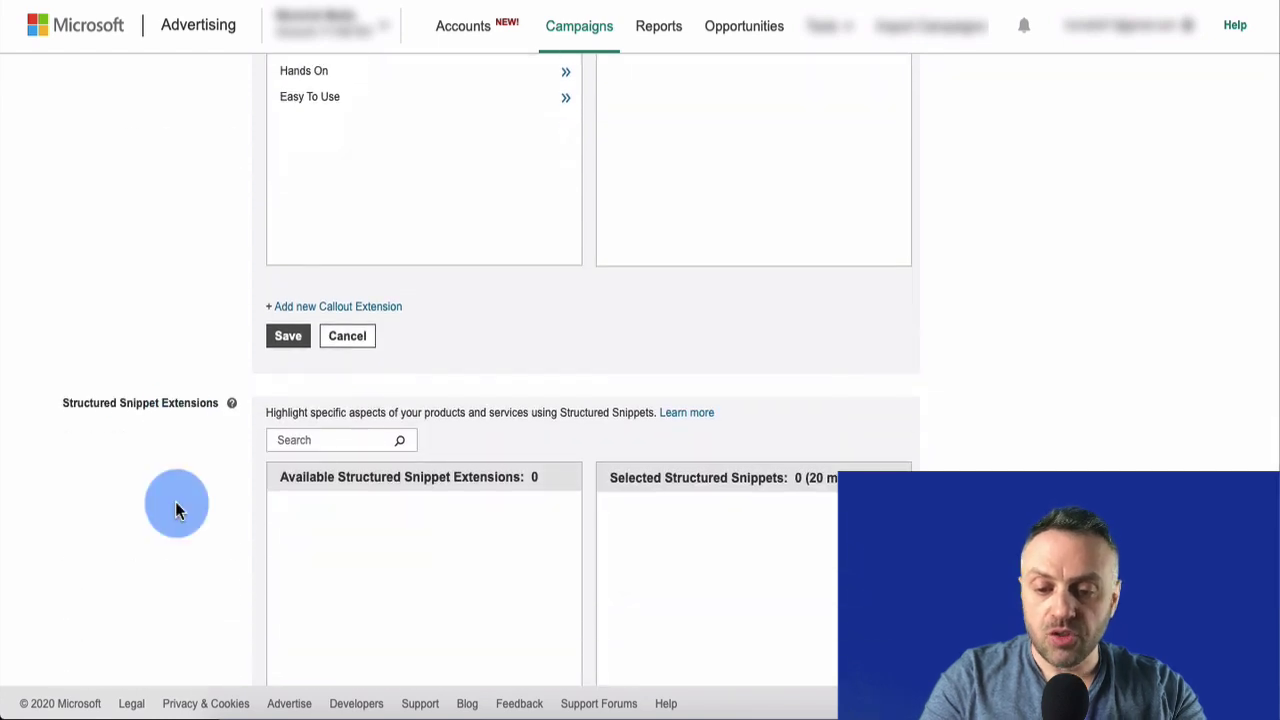
scroll(175, 501, "down", 4)
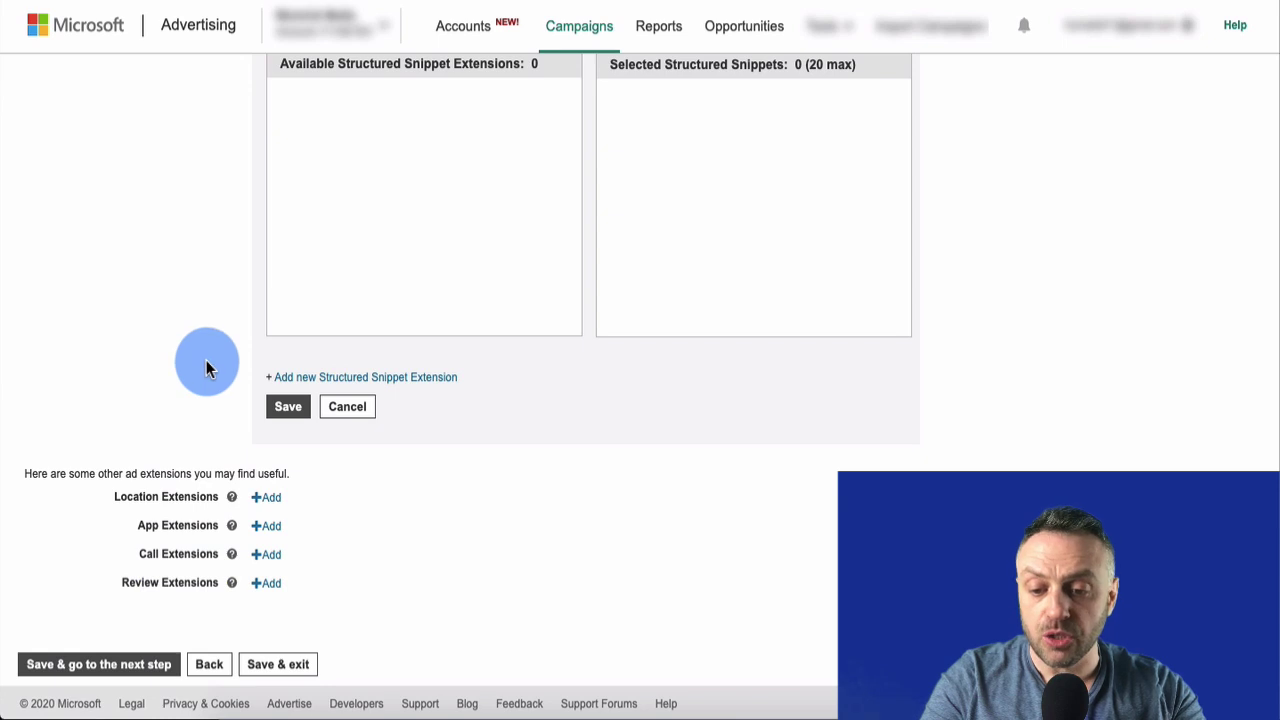
scroll(206, 362, "up", 7)
scroll(190, 378, "down", 10)
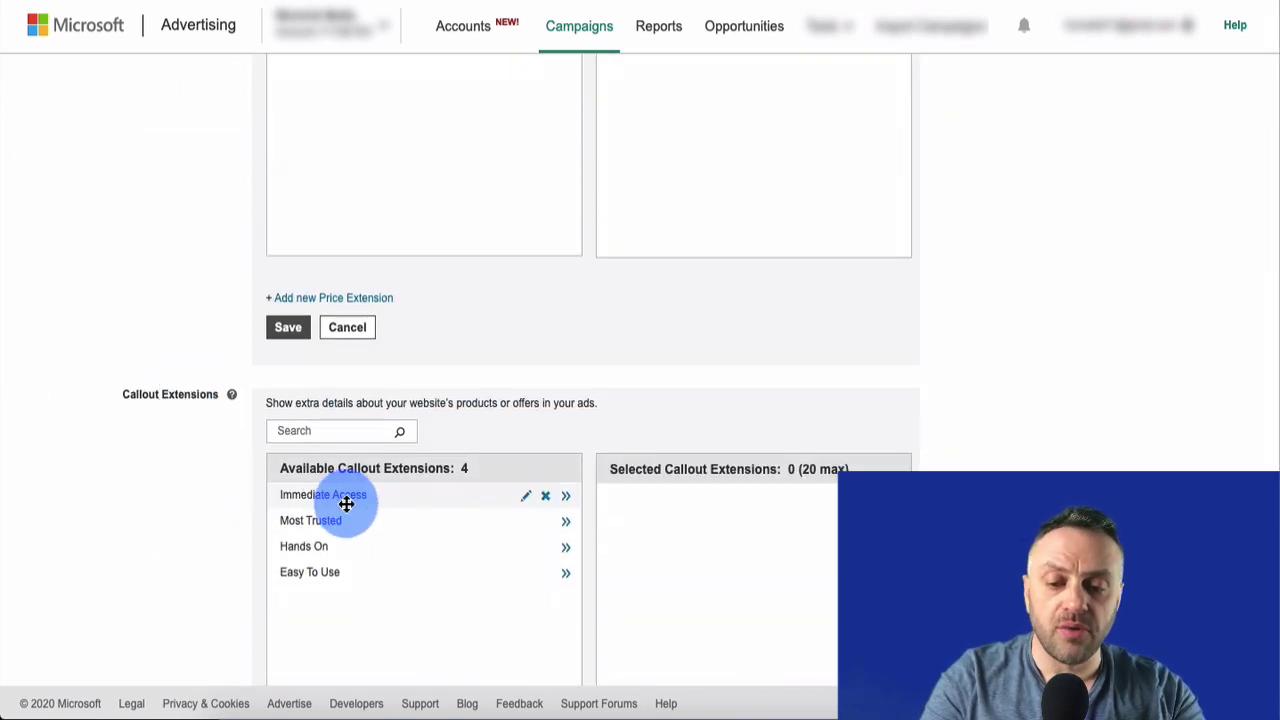
left_click_drag(367, 502, 565, 478)
left_click(565, 477)
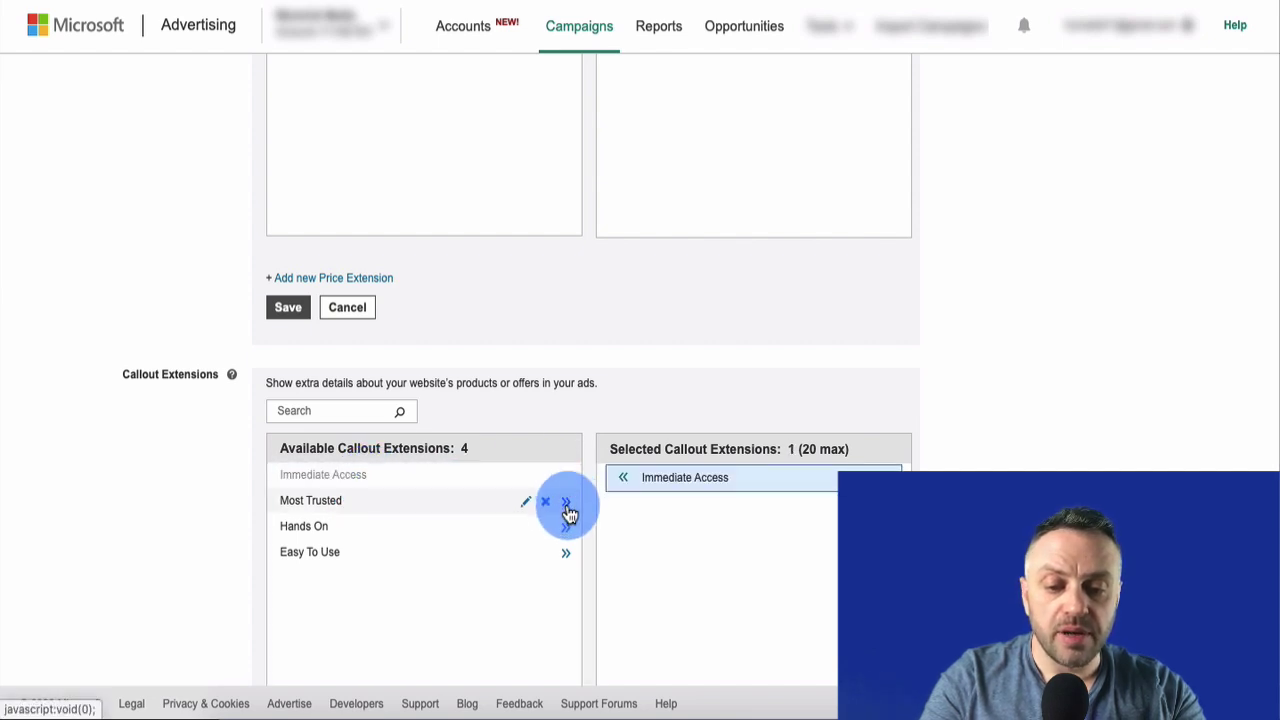
left_click(568, 505)
mouse_move(569, 534)
left_mouse_down()
mouse_move(567, 567)
mouse_move(566, 555)
left_mouse_up()
left_click(566, 554)
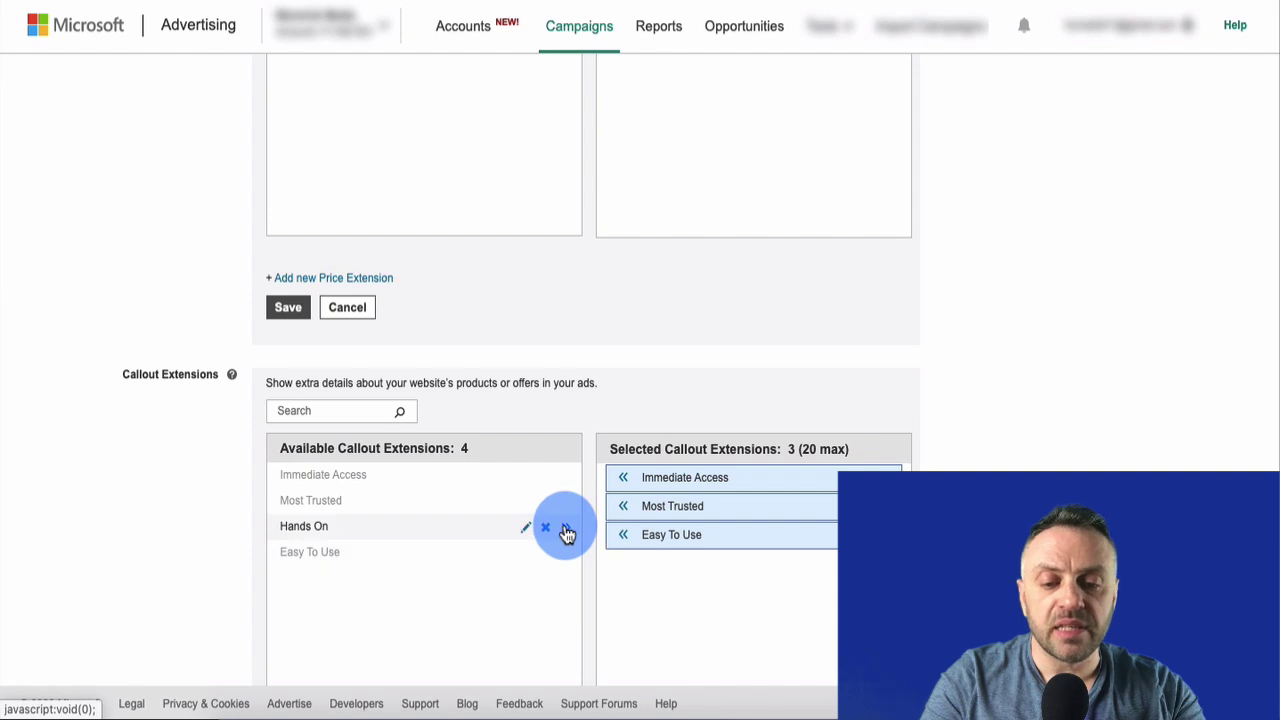
left_click(565, 527)
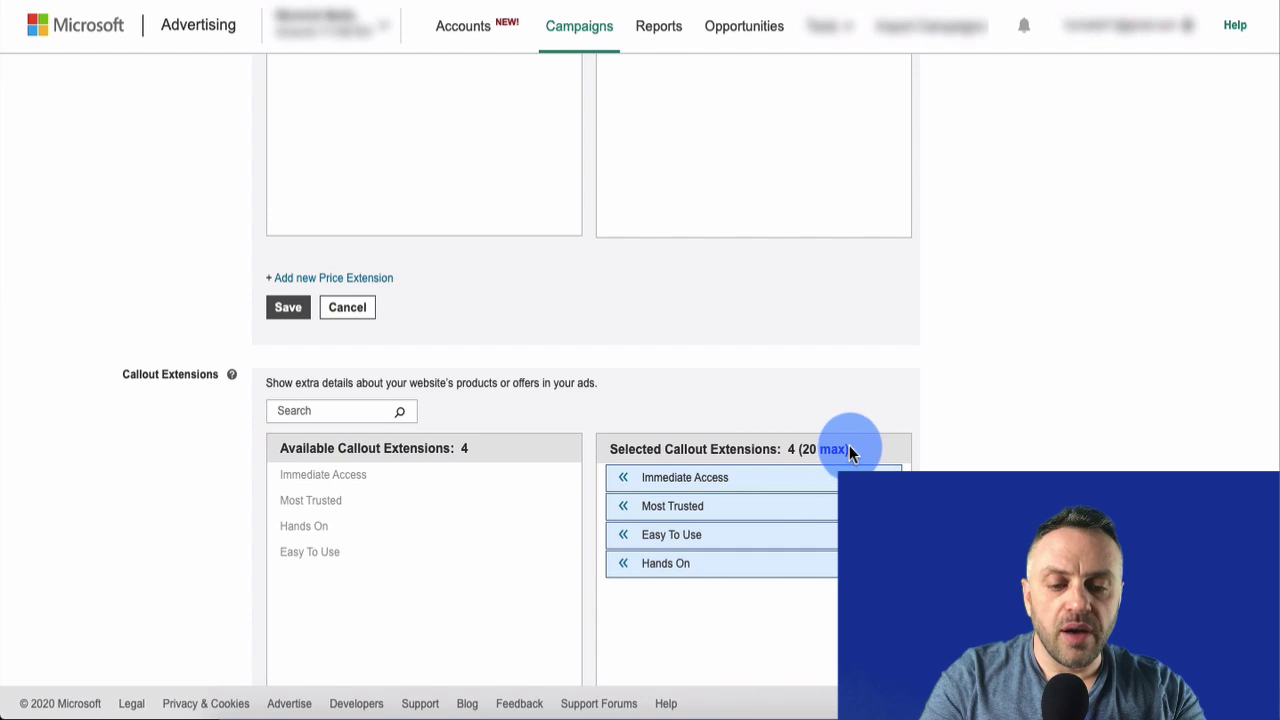
Switch to MaxBounty's LiveTemp Pro Thermometer campaign page, review its details and copy the tracking link
scroll(149, 437, "up", 10)
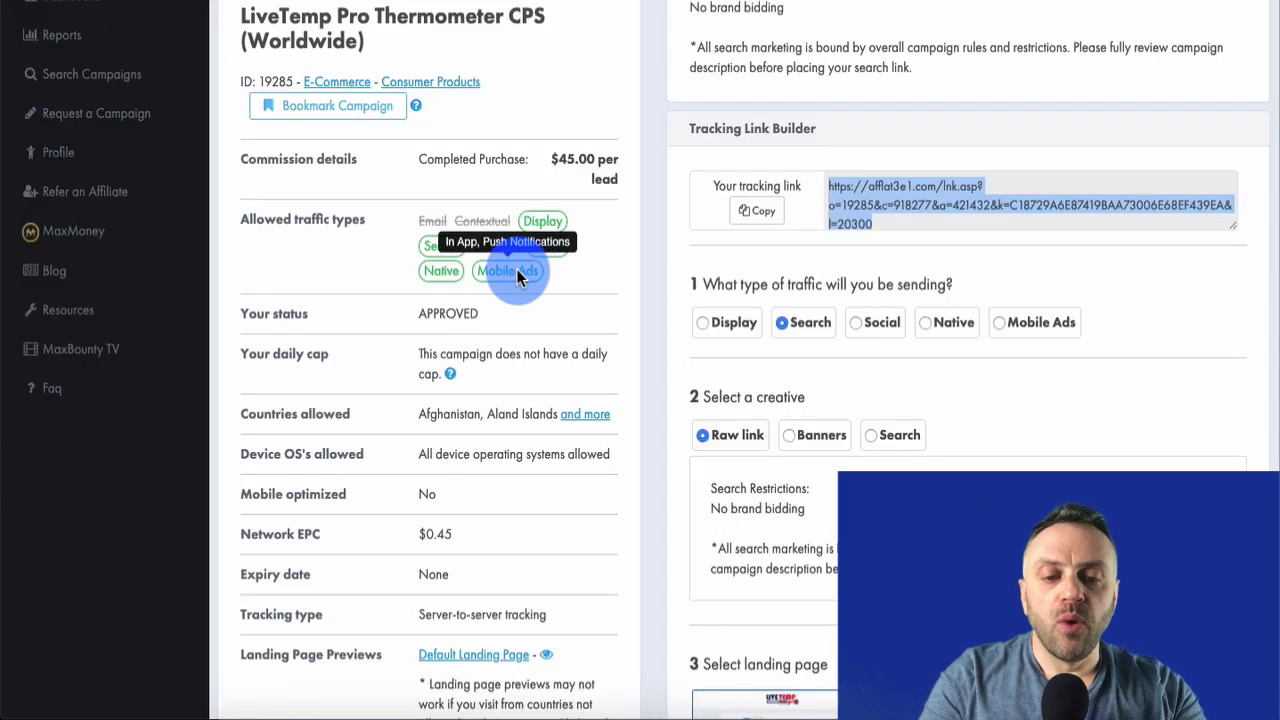
scroll(516, 269, "up", 4)
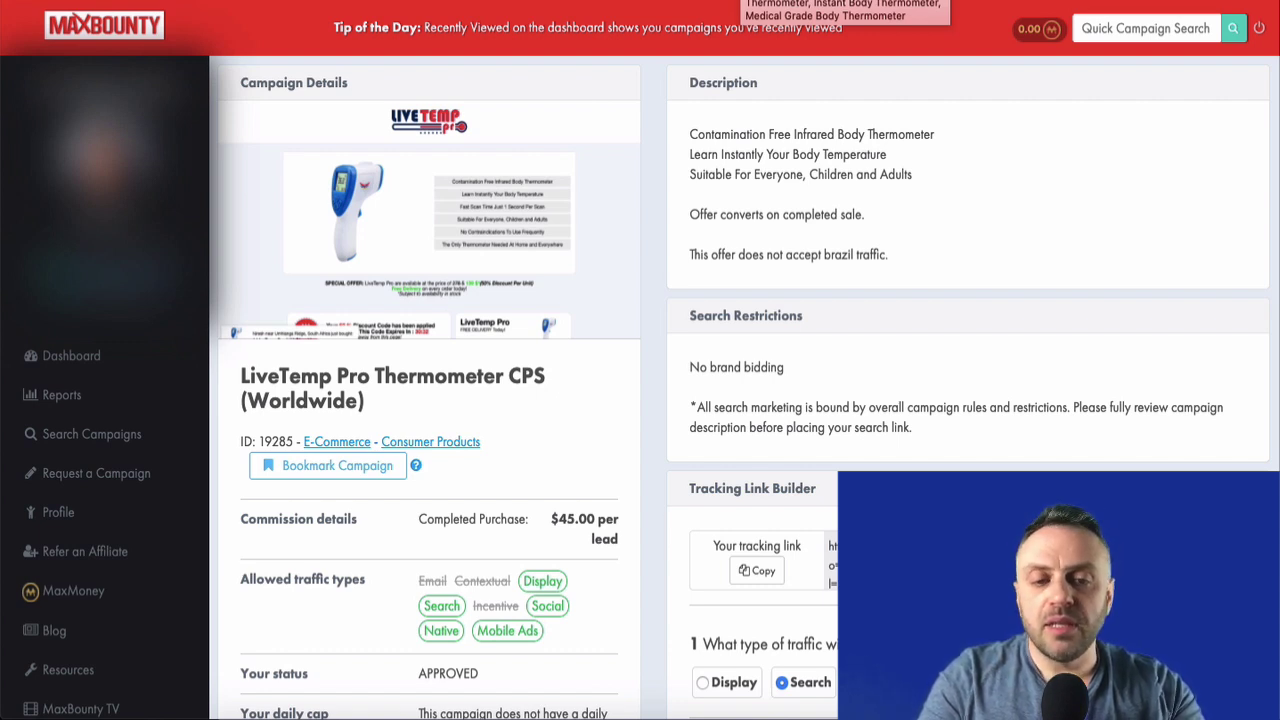
left_click(857, 215)
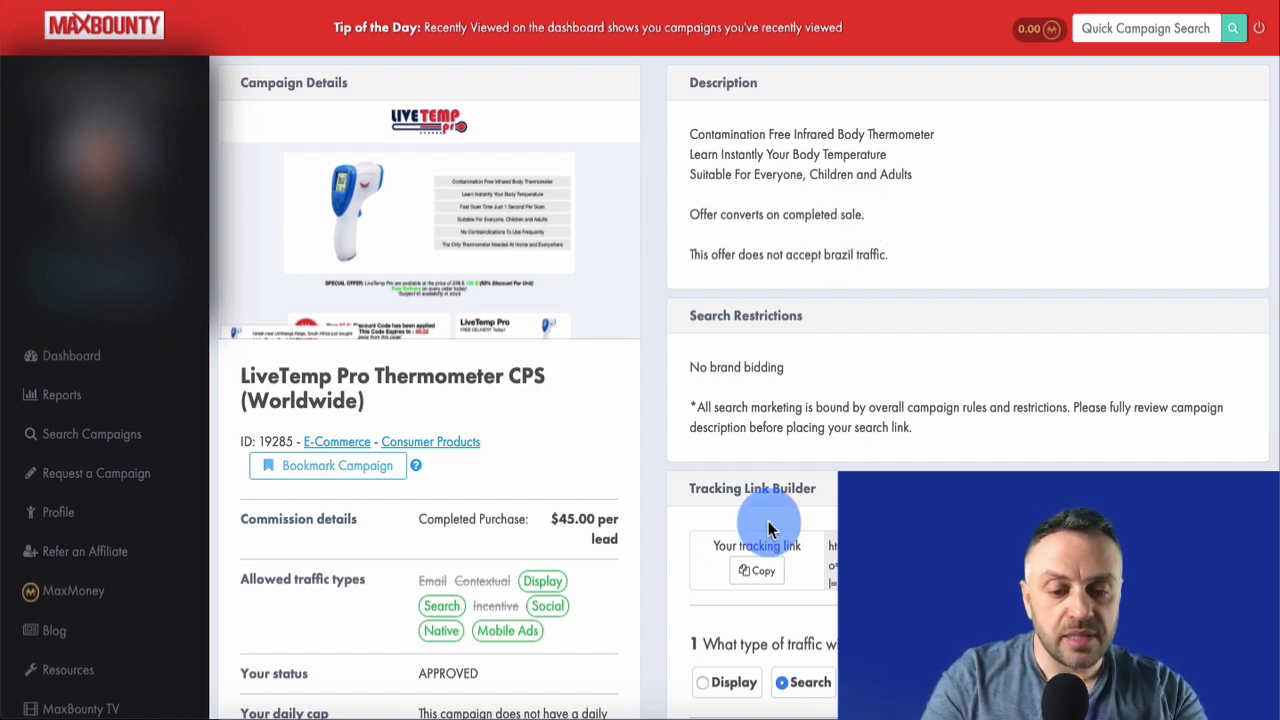
left_click(760, 567)
scroll(922, 422, "down", 3)
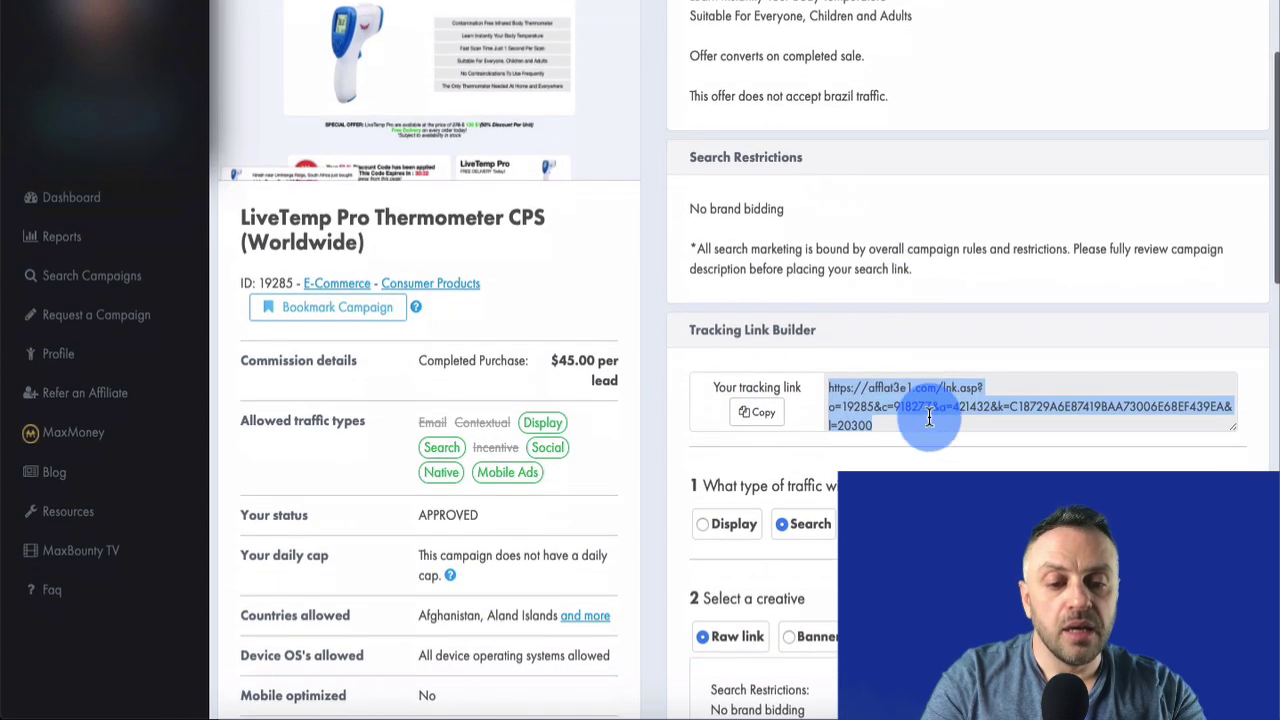